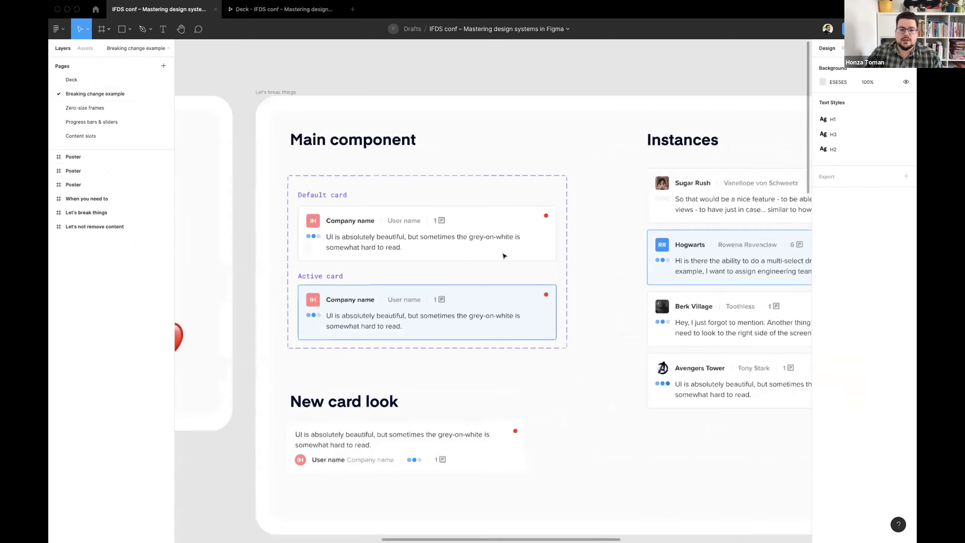
# - Examine the main card component, its instances and the new card look in the "Let's break things" frame
pyautogui.scroll(-2, 504, 256)
pyautogui.hscroll(7, 504, 256)
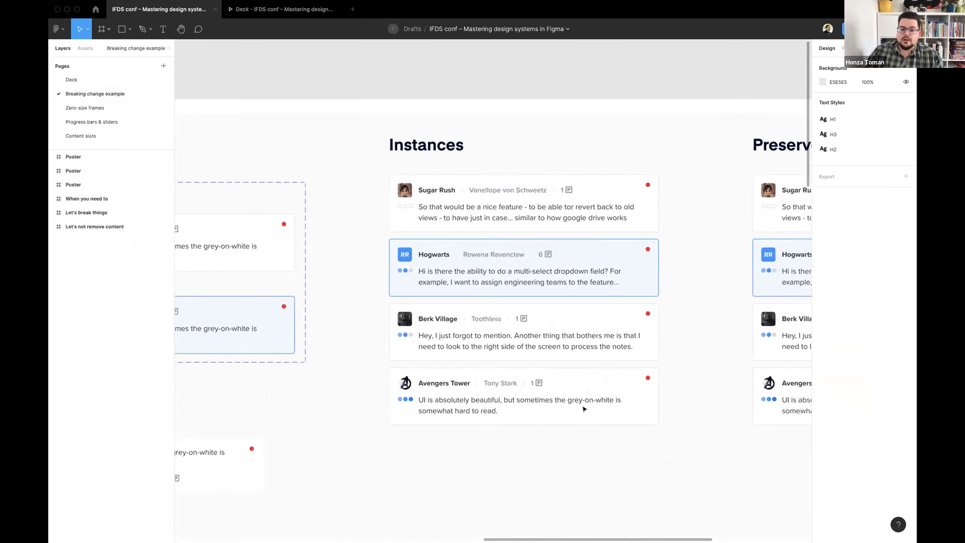
pyautogui.hscroll(3, 532, 361)
pyautogui.hscroll(-8, 437, 297)
pyautogui.hscroll(-3, 403, 266)
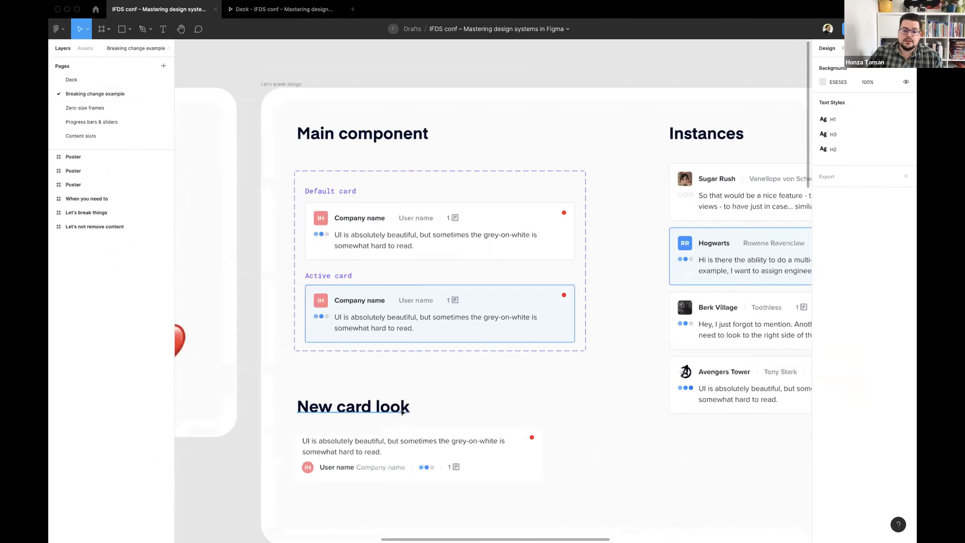
pyautogui.scroll(-5, 422, 387)
pyautogui.scroll(3, 323, 409)
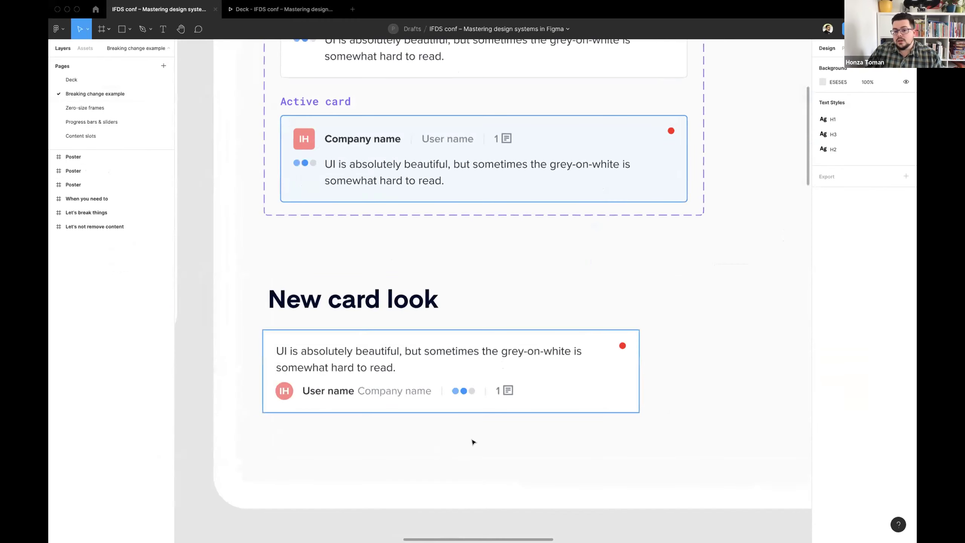
pyautogui.scroll(4, 470, 452)
pyautogui.scroll(-2, 524, 219)
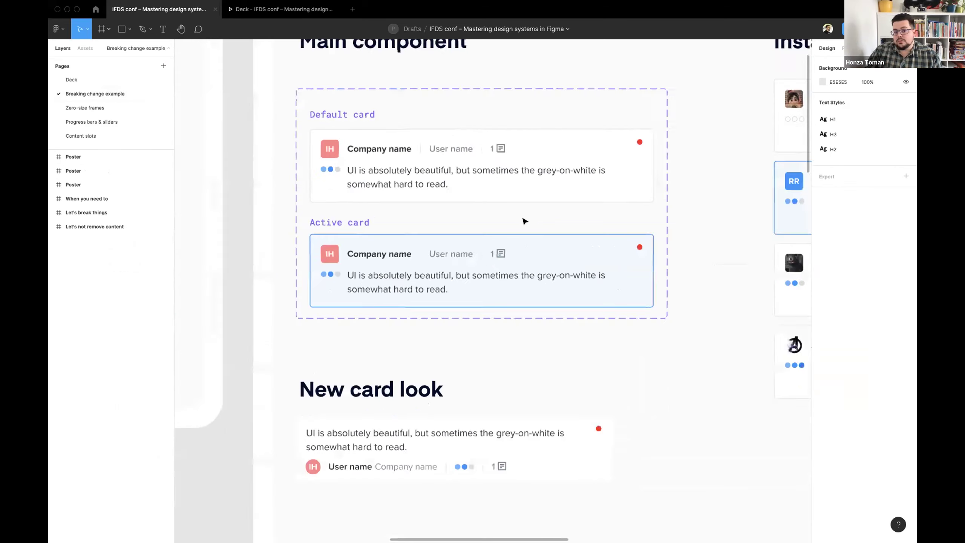
pyautogui.scroll(-1, 525, 221)
# - Copy the inner contents of the Card – New frame under New card look
pyautogui.click(399, 411)
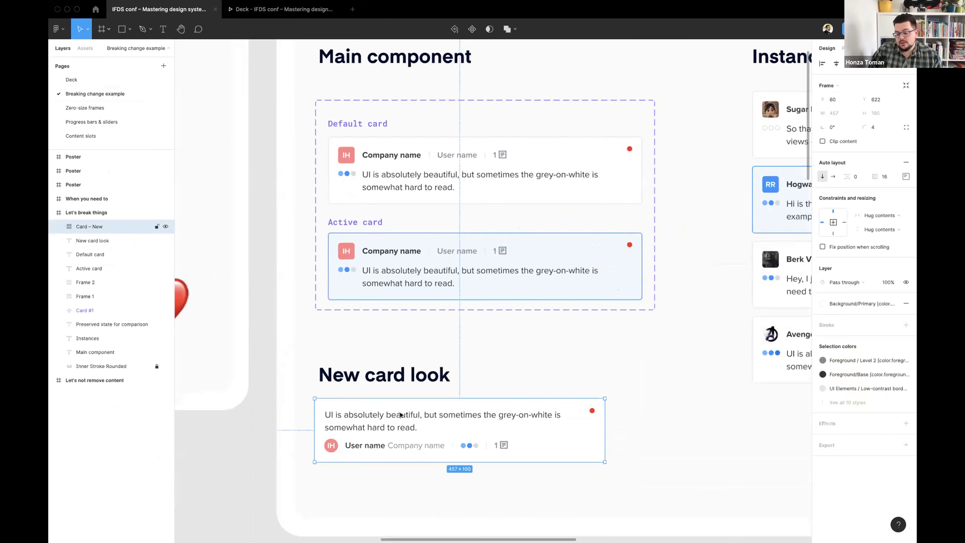
pyautogui.press('Return')
pyautogui.click(521, 357)
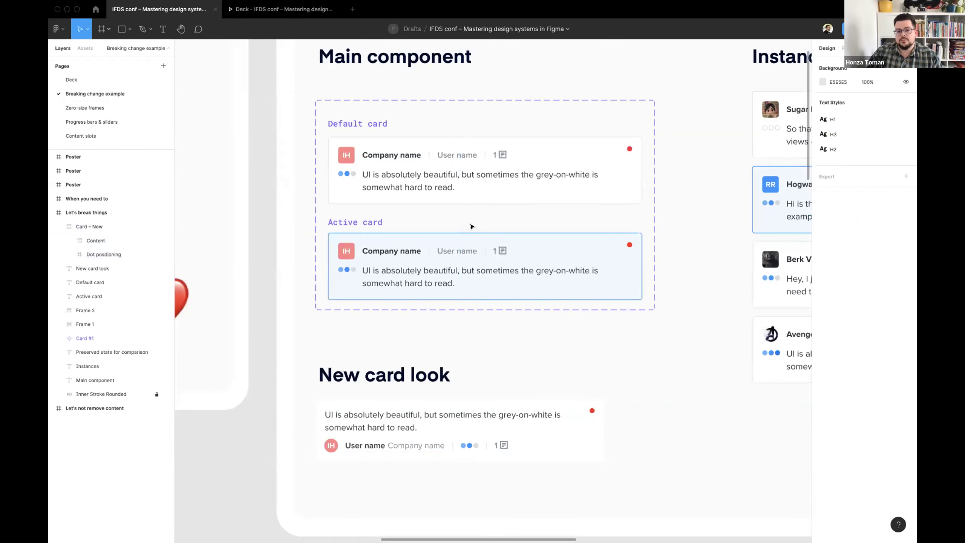
# - Replace the contents of the Default card variant with the copied new card contents
pyautogui.scroll(3, 468, 217)
pyautogui.click(428, 203)
pyautogui.click(427, 202)
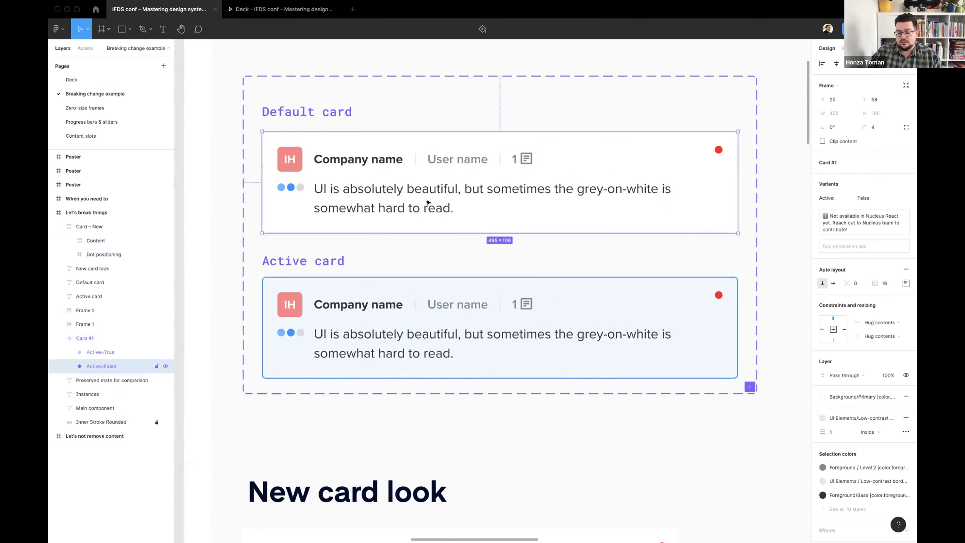
pyautogui.press('Return')
pyautogui.press('Delete')
pyautogui.click(346, 168)
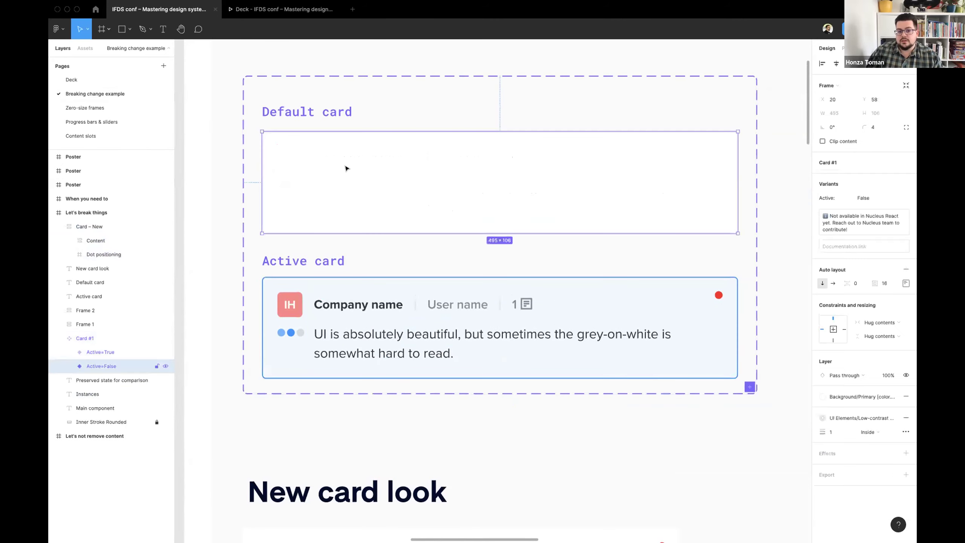
pyautogui.press('super+v')
pyautogui.click(680, 243)
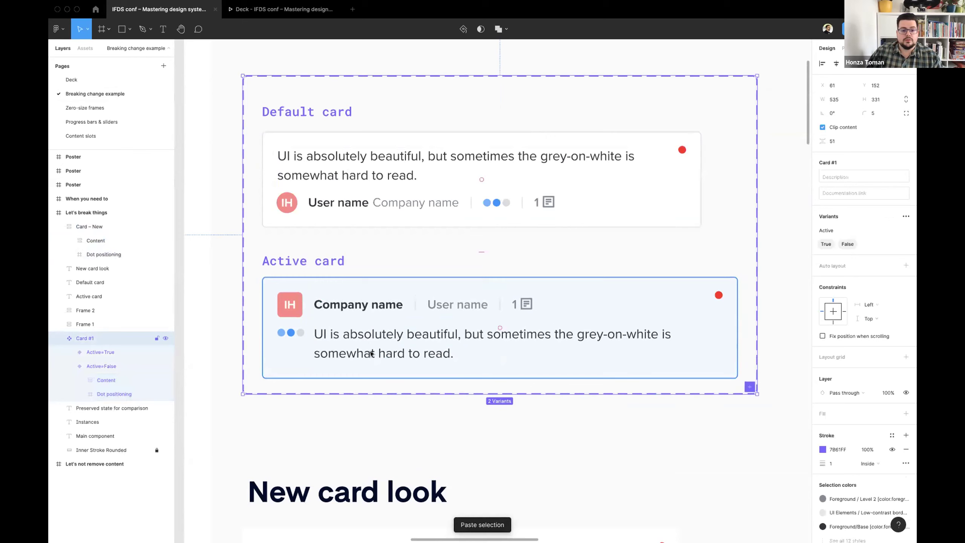
# - Replace the contents of the Active card variant with the copied new card contents
pyautogui.doubleClick(362, 341)
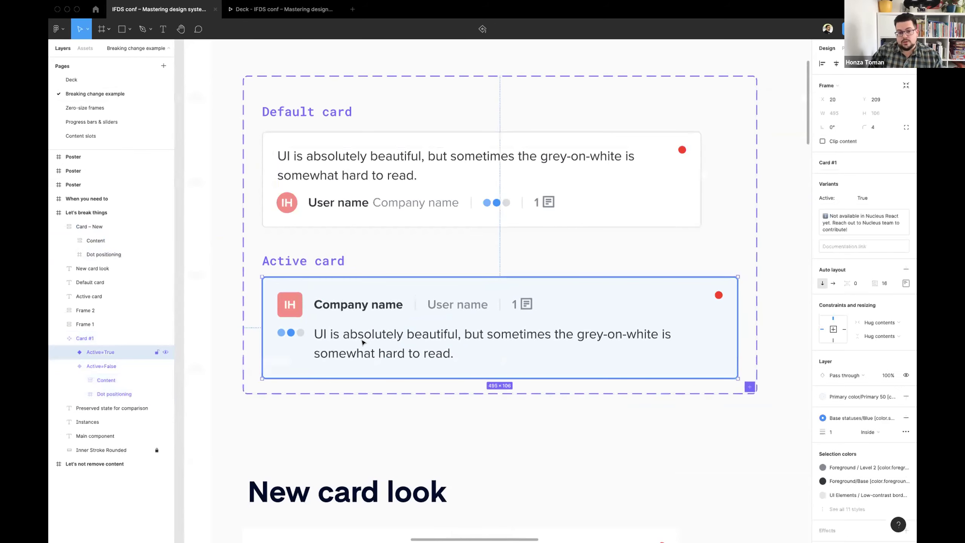
pyautogui.press('Return')
pyautogui.press('Delete')
pyautogui.click(340, 327)
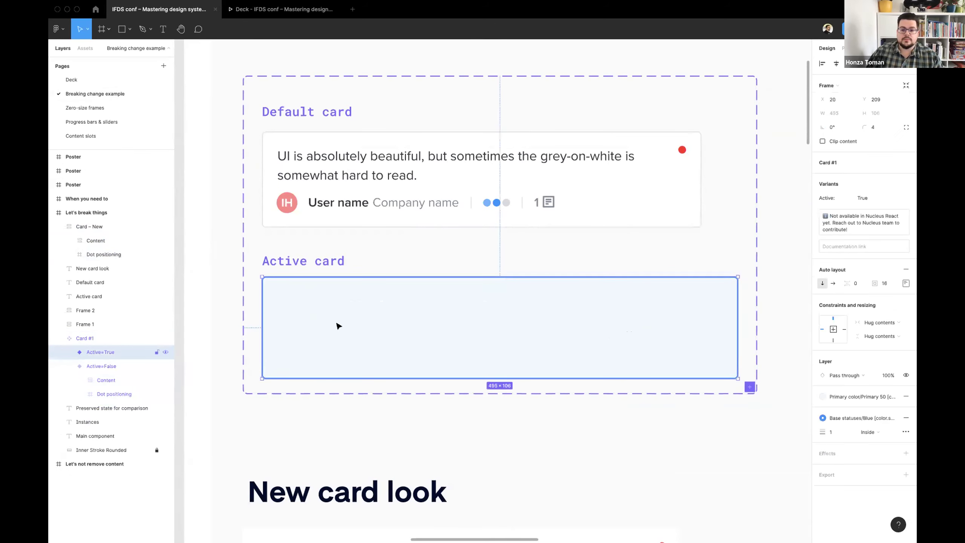
pyautogui.press('super+v')
pyautogui.click(348, 435)
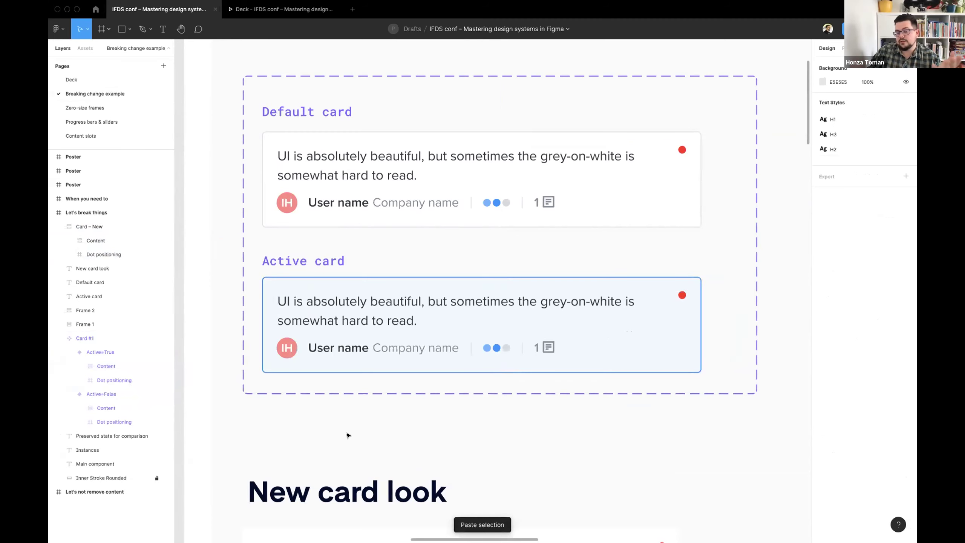
# - Compare the card instances with the preserved state to see how replacing the component's contents affected their overrides
pyautogui.scroll(-5, 348, 436)
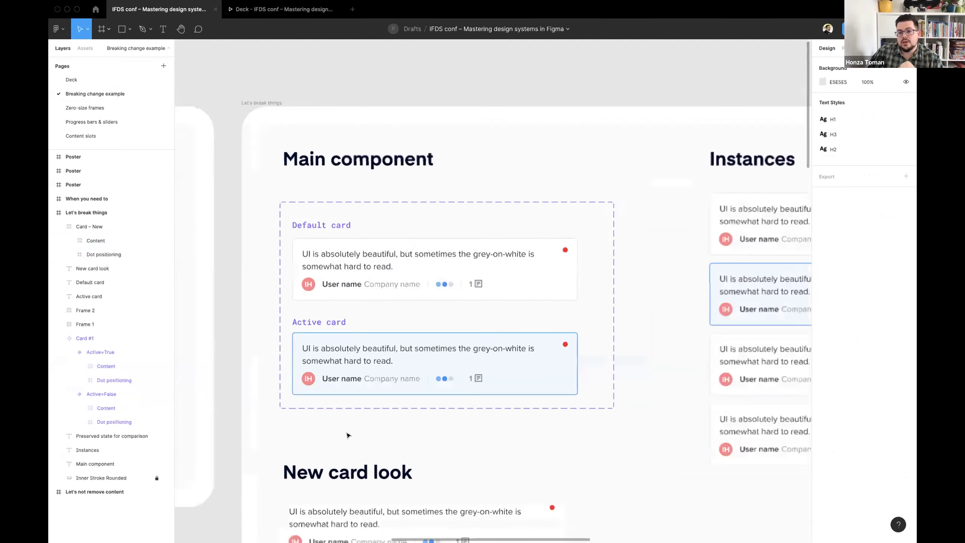
pyautogui.hscroll(10, 348, 435)
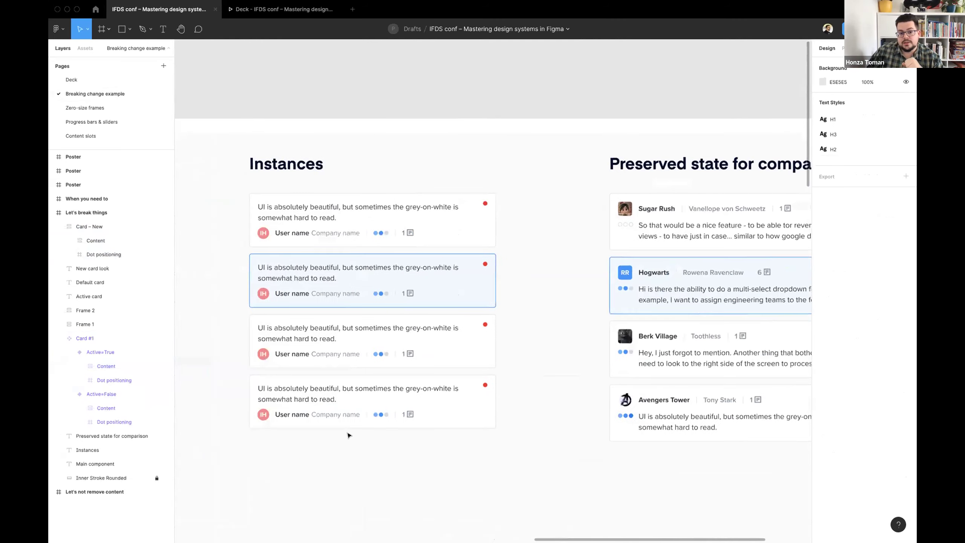
pyautogui.scroll(-3, 348, 435)
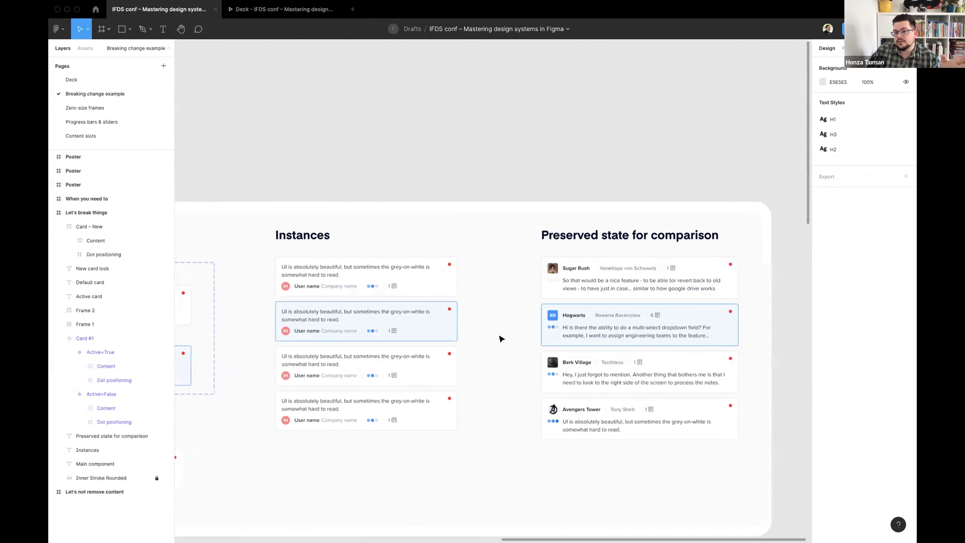
pyautogui.hscroll(-5, 467, 333)
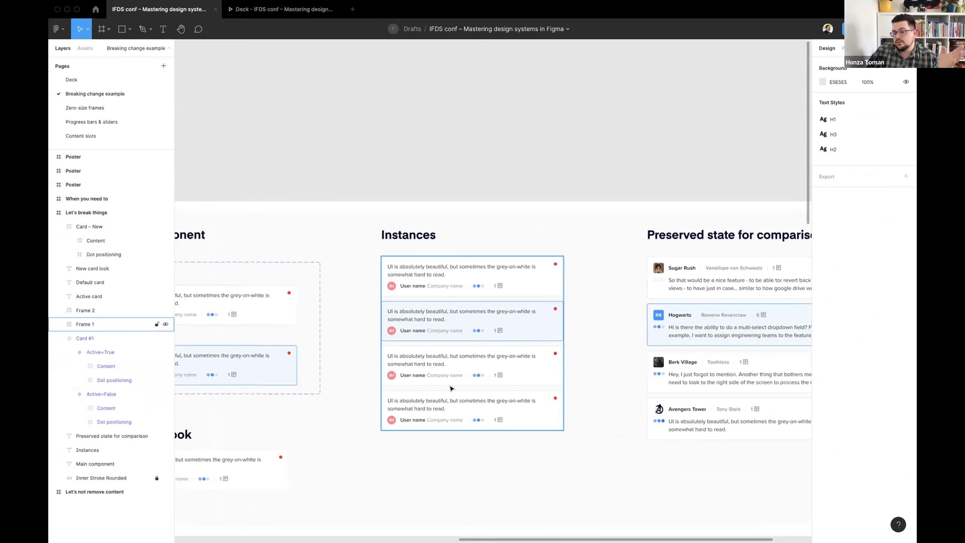
pyautogui.hscroll(4, 450, 388)
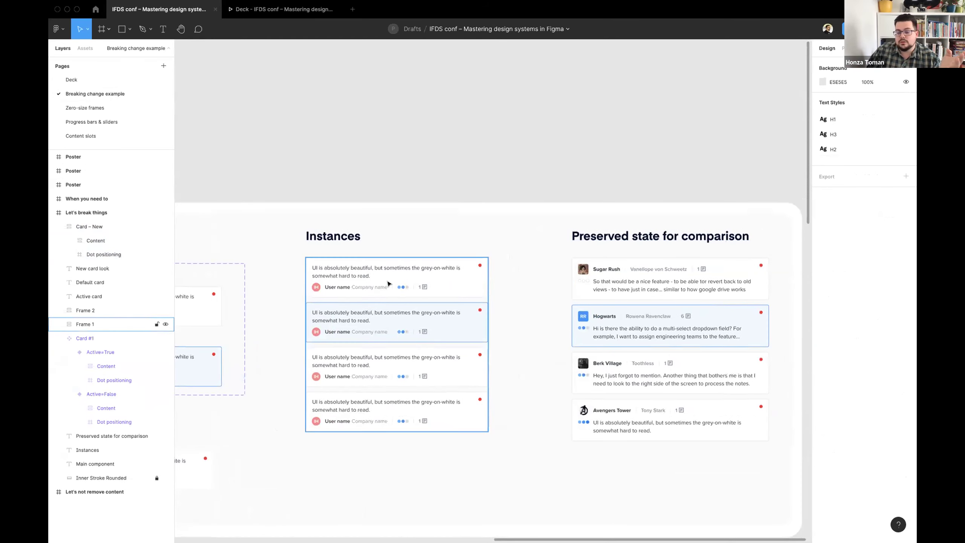
pyautogui.scroll(-3, 520, 334)
pyautogui.scroll(4, 520, 334)
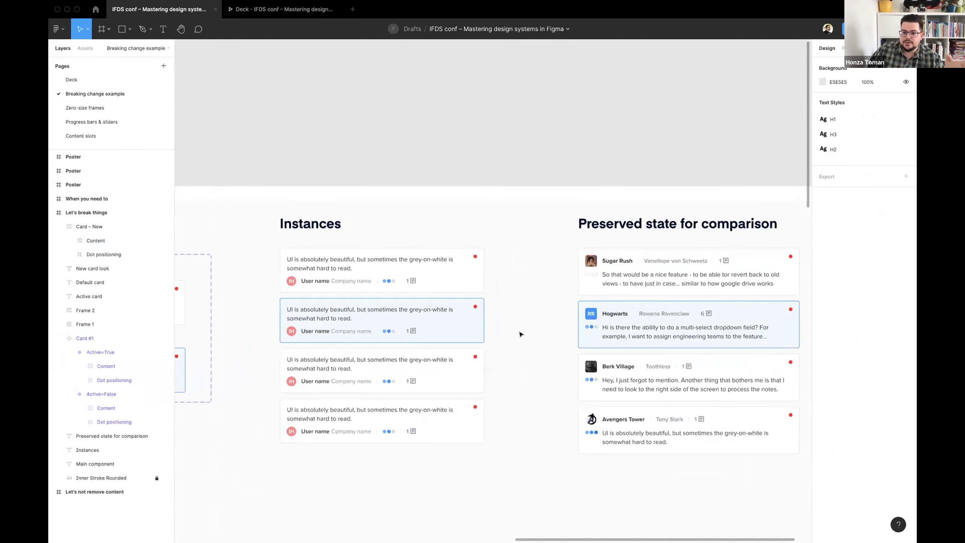
pyautogui.hscroll(-2, 520, 333)
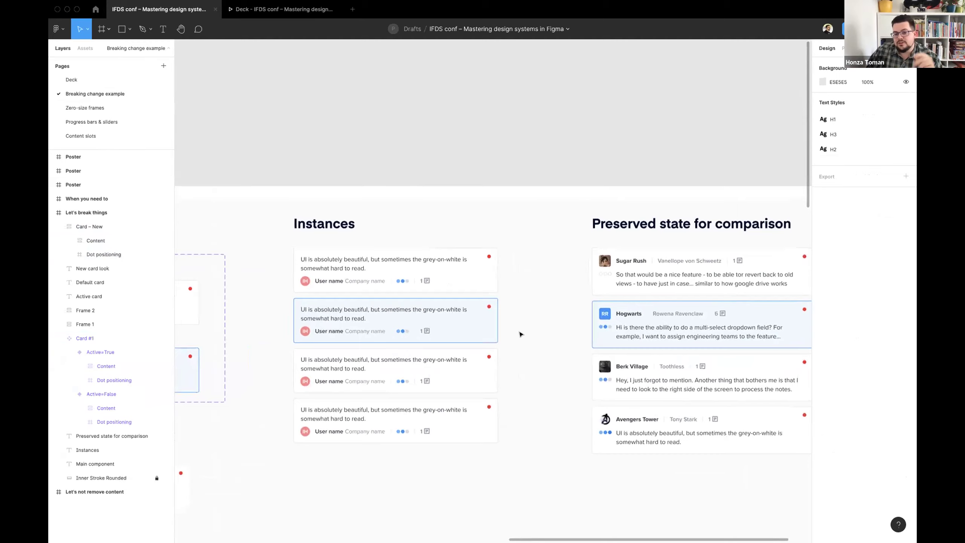
# - In the "Let's not remove content" frame, move the Default card's Header row below its note text
pyautogui.scroll(-5, 520, 334)
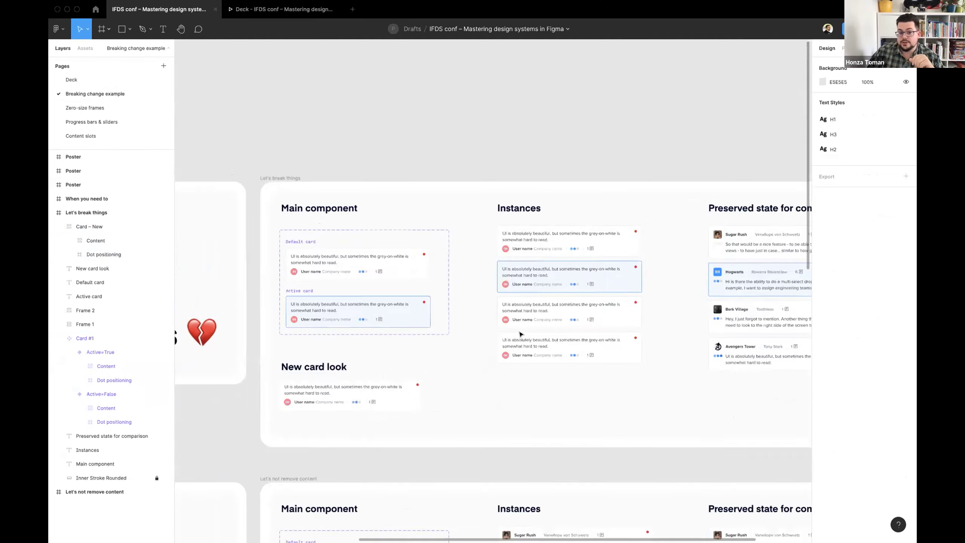
pyautogui.scroll(-5, 520, 334)
pyautogui.scroll(4, 520, 334)
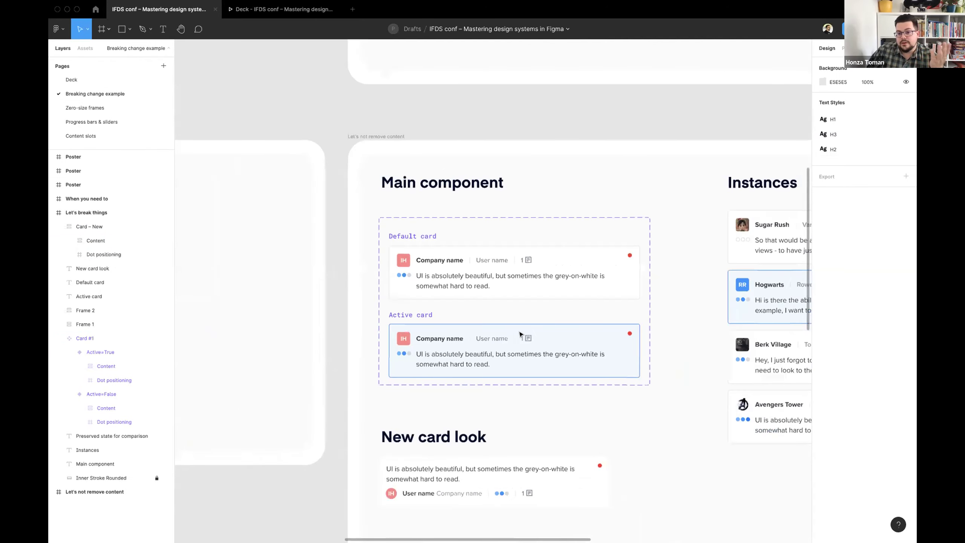
pyautogui.hscroll(3, 520, 334)
pyautogui.scroll(-1, 520, 334)
pyautogui.scroll(5, 419, 431)
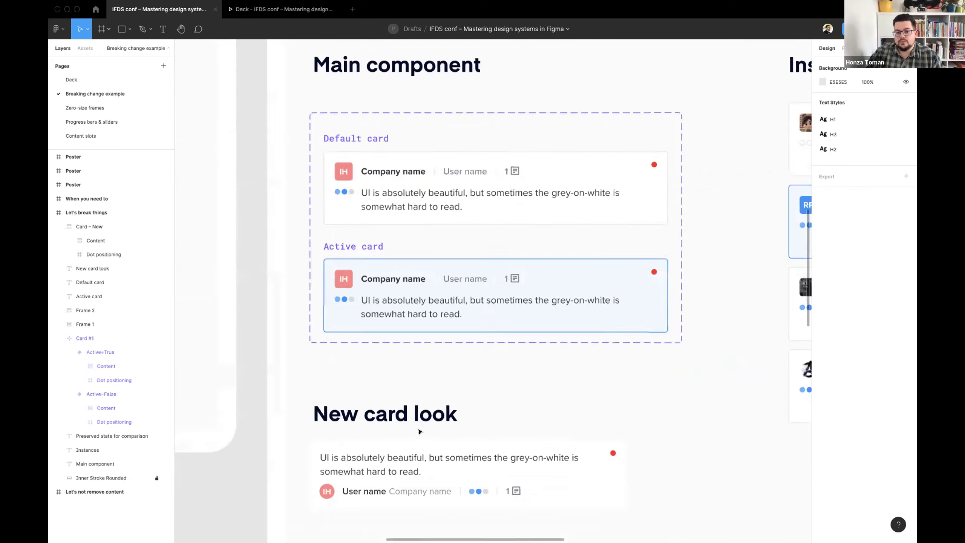
pyautogui.click(341, 185)
pyautogui.hotkey('shift', 'Return')
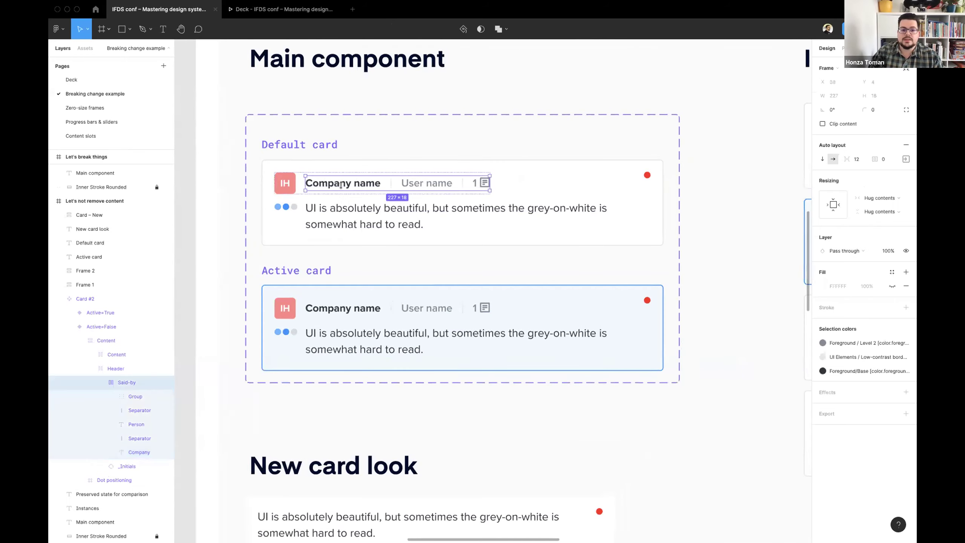
pyautogui.hotkey('shift', 'Return')
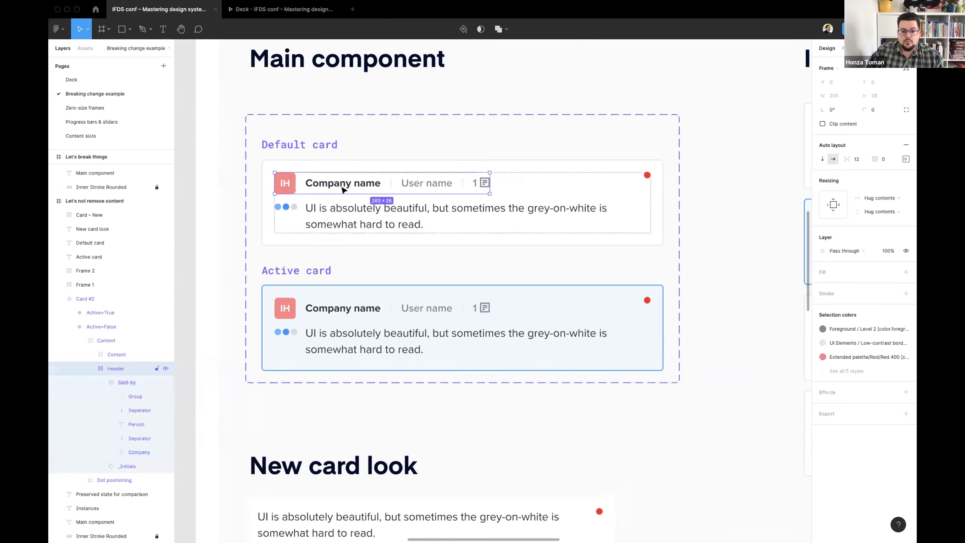
pyautogui.press('Down')
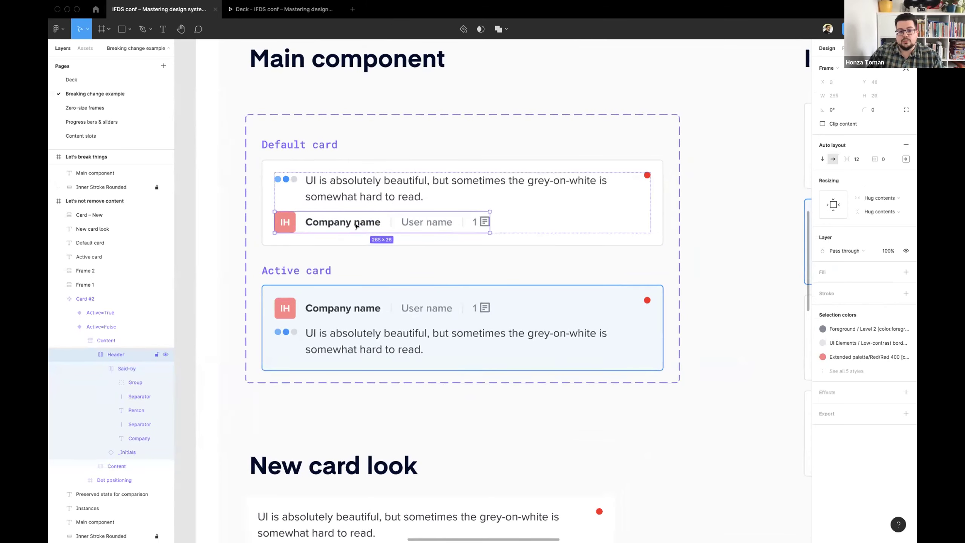
# - Reorder the Default card's header row so the user name comes before the company name
pyautogui.scroll(-5, 355, 225)
pyautogui.click(365, 258)
pyautogui.doubleClick(371, 252)
pyautogui.keyDown('super'); pyautogui.click(370, 253); pyautogui.keyUp('super')
pyautogui.press('Left')
pyautogui.press('Left')
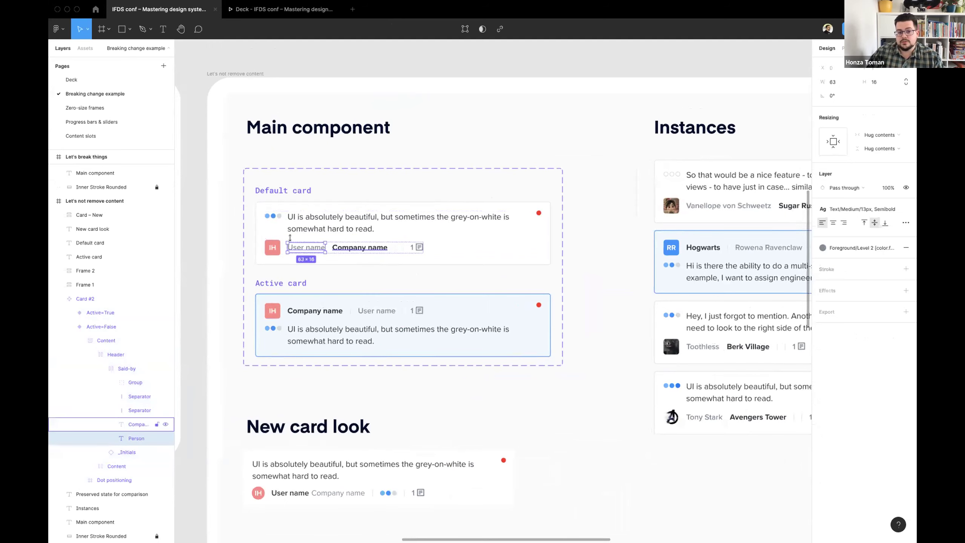
# - Color the Default card's user name Foreground/Base, and give the company name the Foreground/Level 2 color and the 13px Semibold text style
pyautogui.click(823, 247)
pyautogui.click(829, 329)
pyautogui.press('Tab')
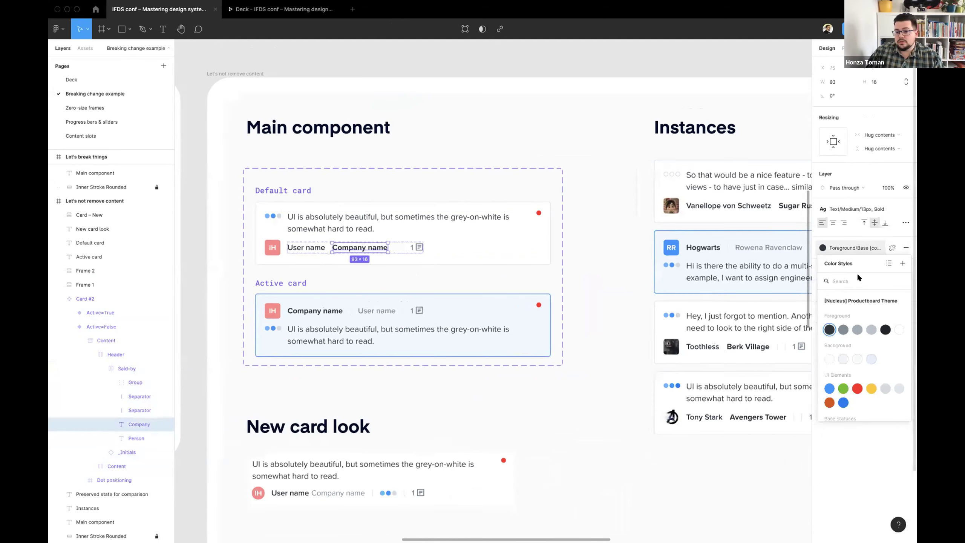
pyautogui.click(843, 330)
pyautogui.click(848, 209)
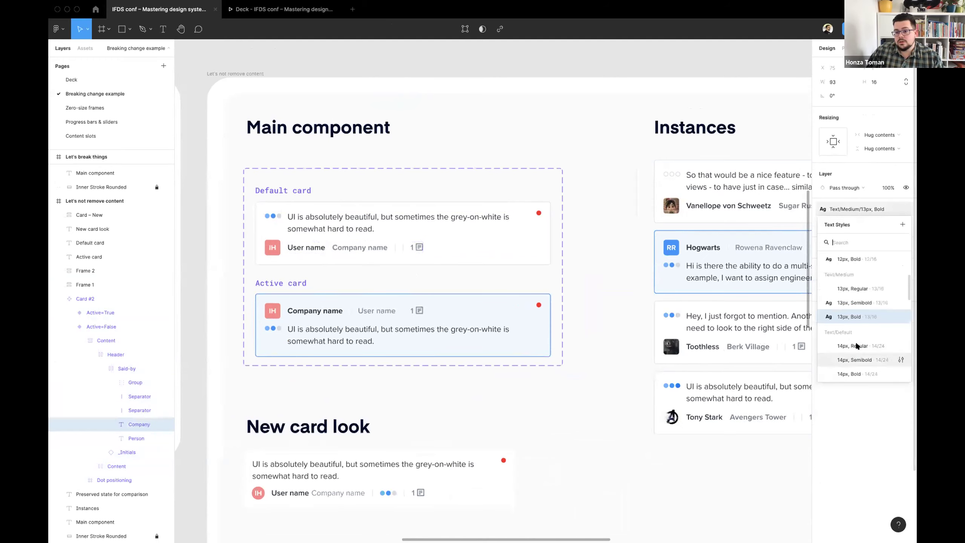
pyautogui.click(859, 302)
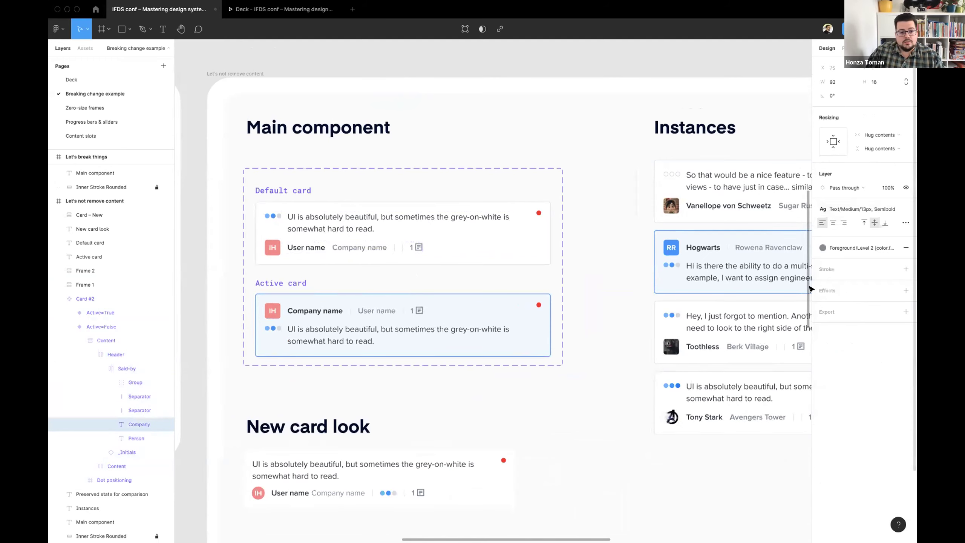
# - Delete the separator beside the Default card's company name and move the importance dots from the note text to after the company name
pyautogui.click(395, 248)
pyautogui.press('BackSpace')
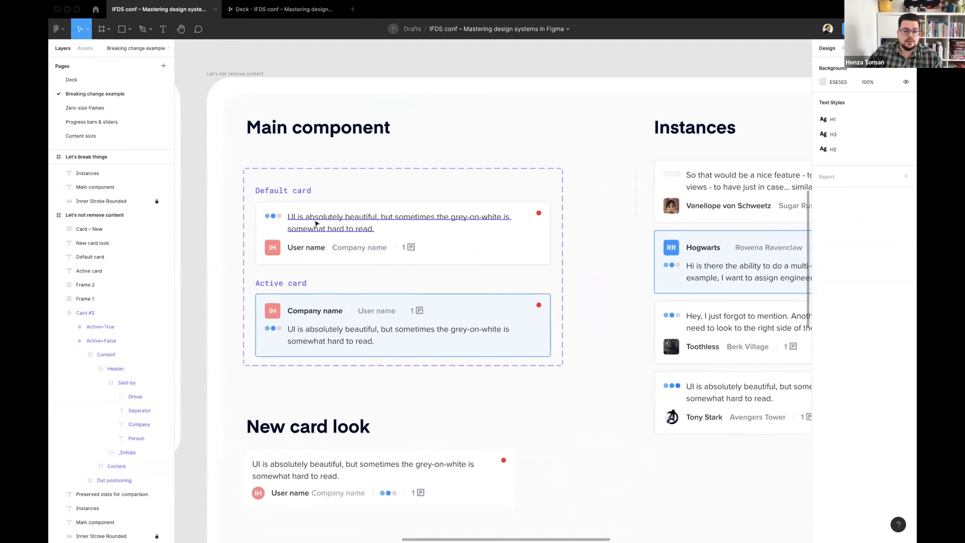
pyautogui.click(317, 223)
pyautogui.moveTo(273, 215); pyautogui.dragTo(391, 248)
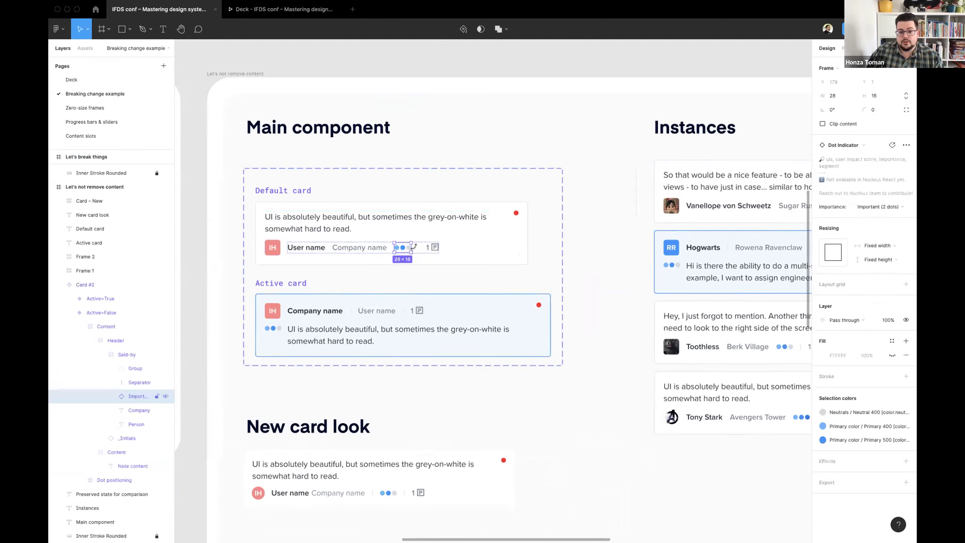
# - Duplicate the header row's separator and place the copy between the company name and the importance dots
pyautogui.click(419, 248)
pyautogui.press('super+d')
pyautogui.press('Left')
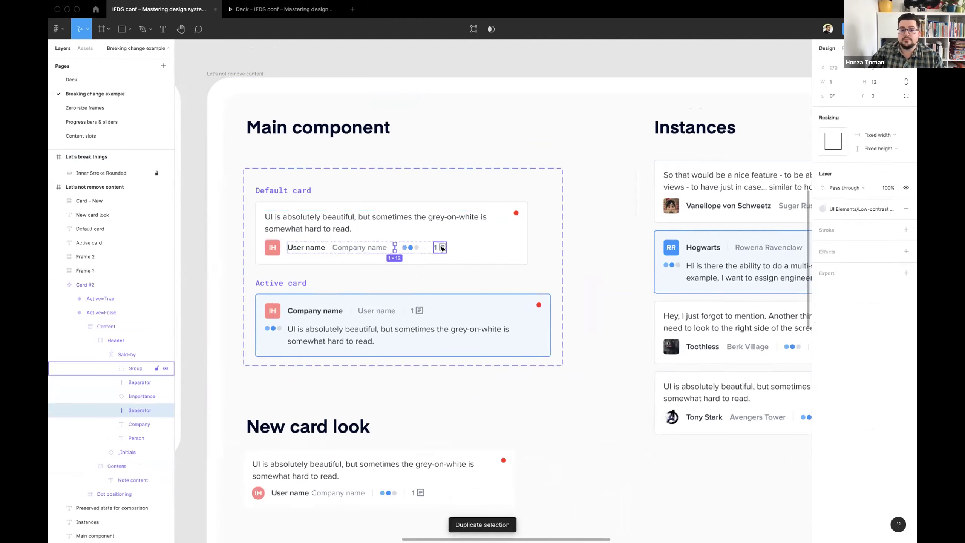
pyautogui.click(402, 283)
# - Compare the instances in the "Let's not remove content" frame with the preserved state to check their overrides
pyautogui.hscroll(5, 401, 283)
pyautogui.scroll(-5, 402, 283)
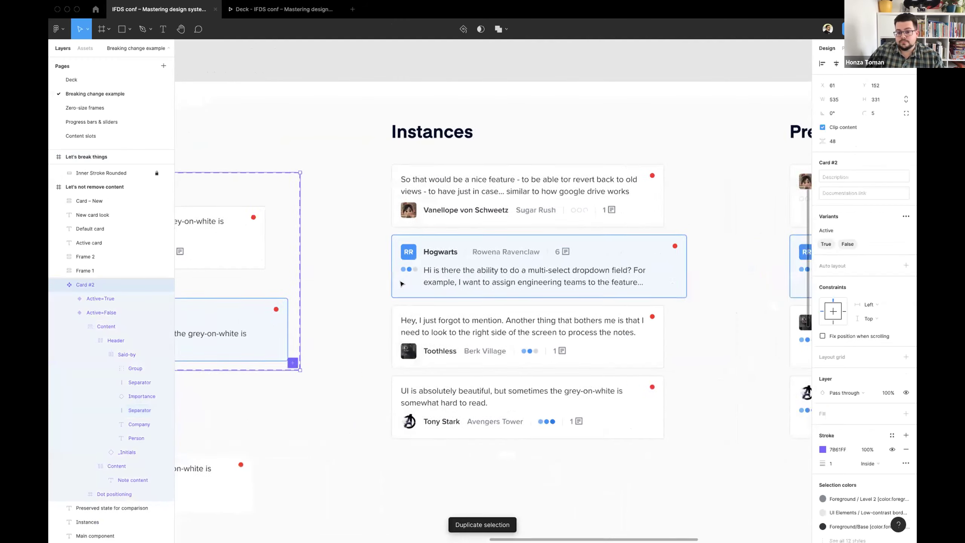
pyautogui.scroll(5, 472, 222)
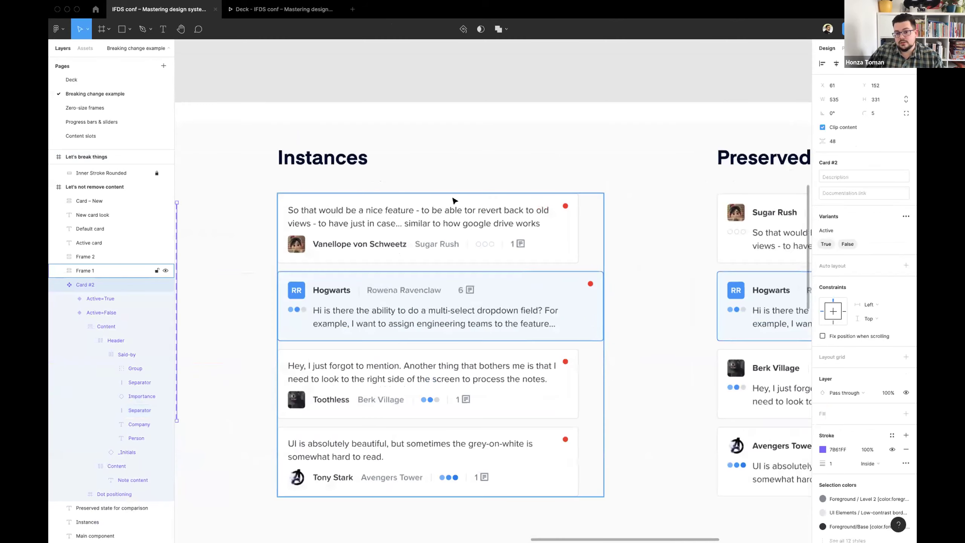
pyautogui.hscroll(3, 498, 201)
pyautogui.scroll(-3, 498, 200)
pyautogui.scroll(-1, 497, 201)
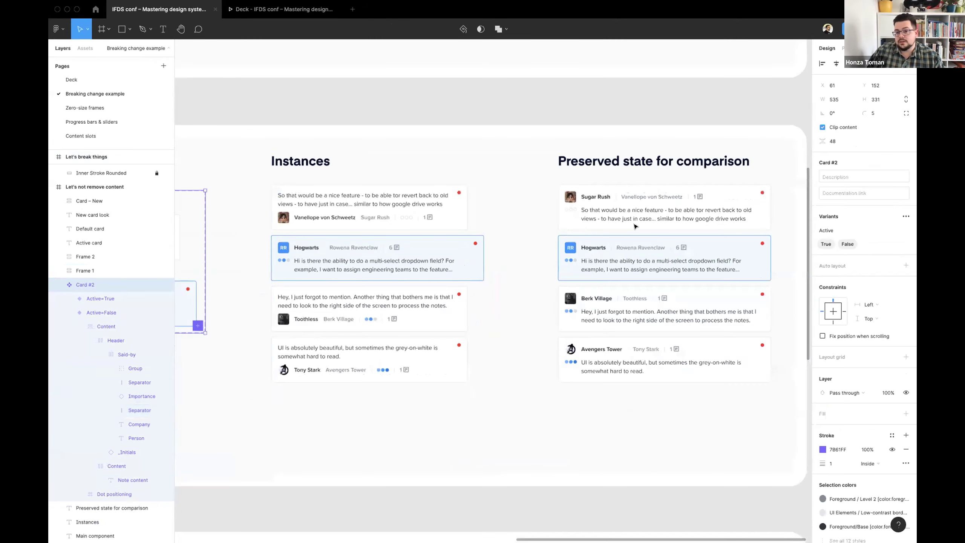
# - Move the note text row above the header row in the Active card of the main component
pyautogui.hscroll(-2, 361, 241)
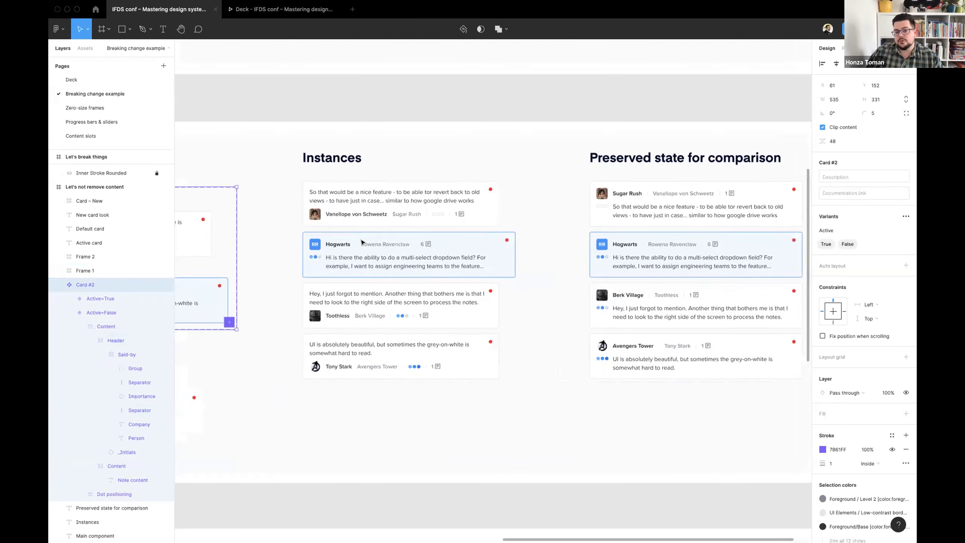
pyautogui.hscroll(-10, 362, 241)
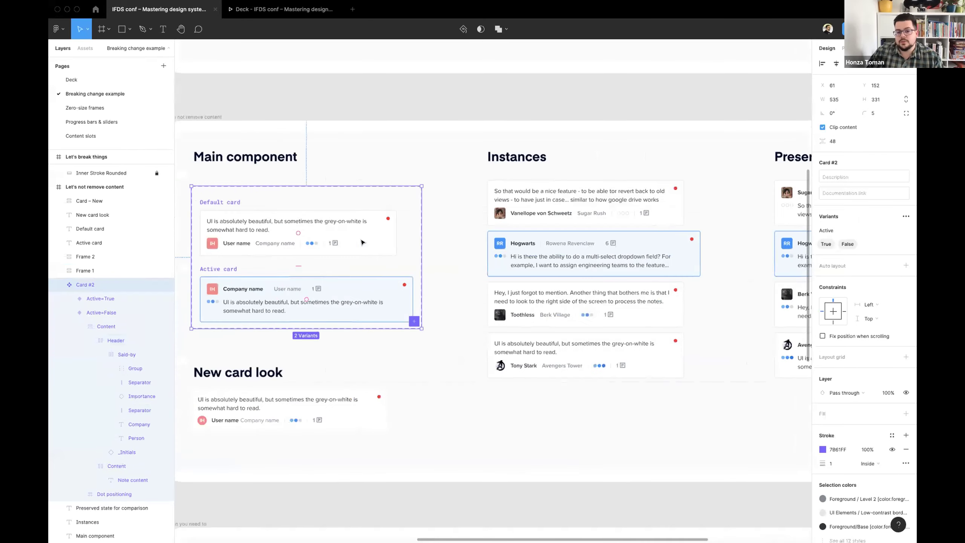
pyautogui.scroll(3, 361, 242)
pyautogui.scroll(-1, 361, 242)
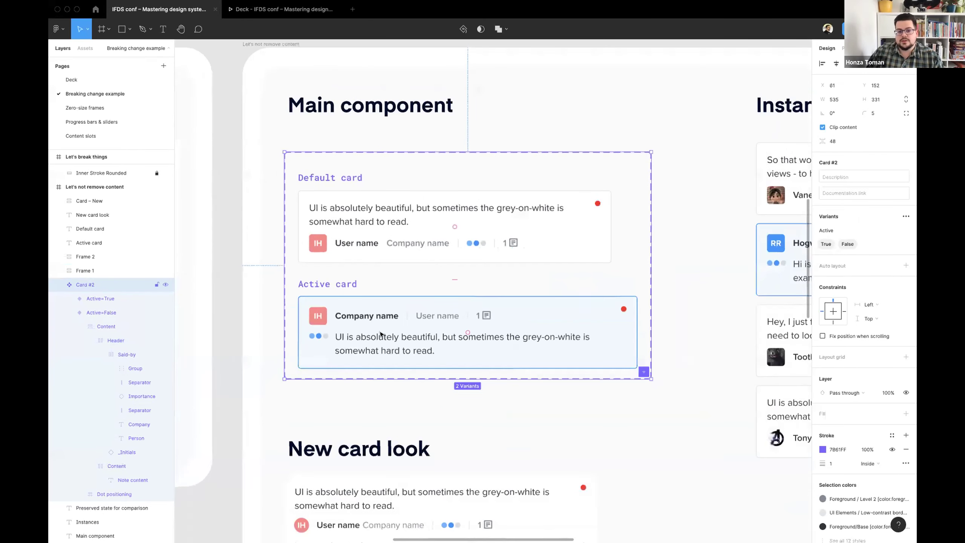
pyautogui.keyDown('super'); pyautogui.click(380, 333); pyautogui.keyUp('super')
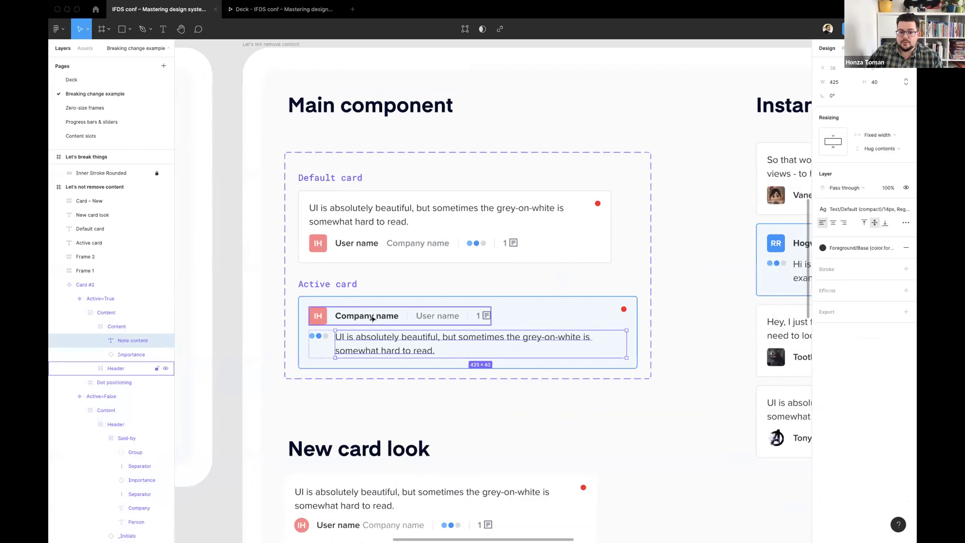
pyautogui.hotkey('shift', 'Return')
pyautogui.press('Up')
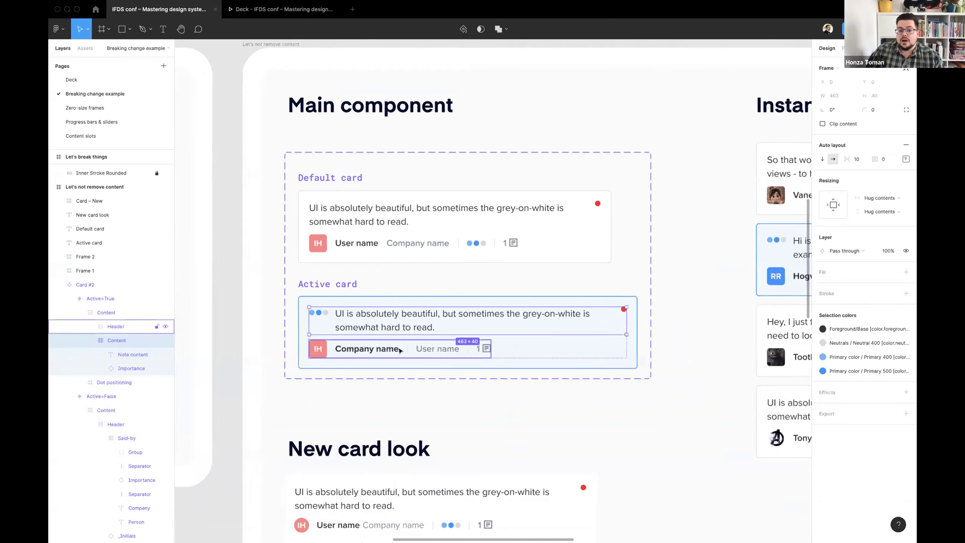
# - Place the Active card's user name before the company name and color it Foreground/Base
pyautogui.keyDown('super'); pyautogui.click(367, 349); pyautogui.keyUp('super')
pyautogui.press('Tab')
pyautogui.press('Left')
pyautogui.press('Left')
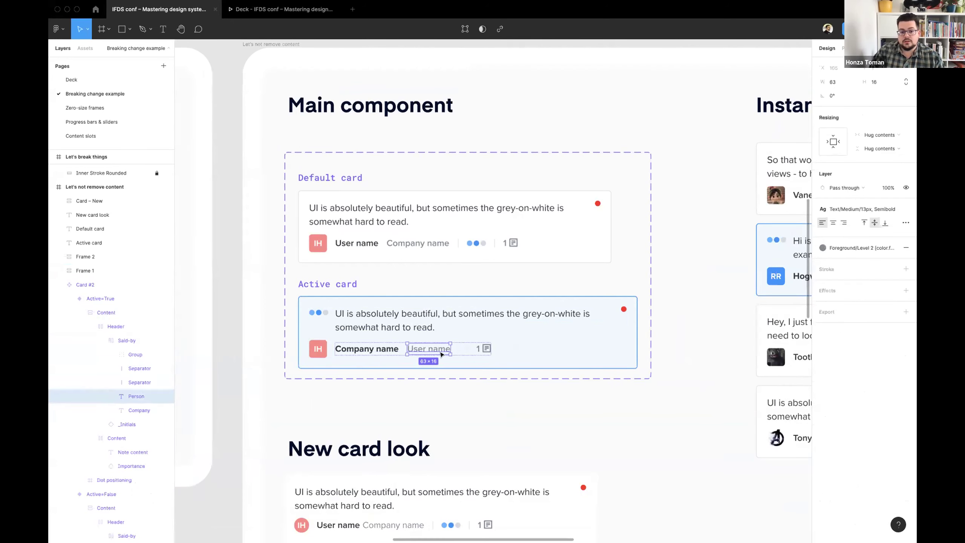
pyautogui.click(823, 247)
pyautogui.click(830, 329)
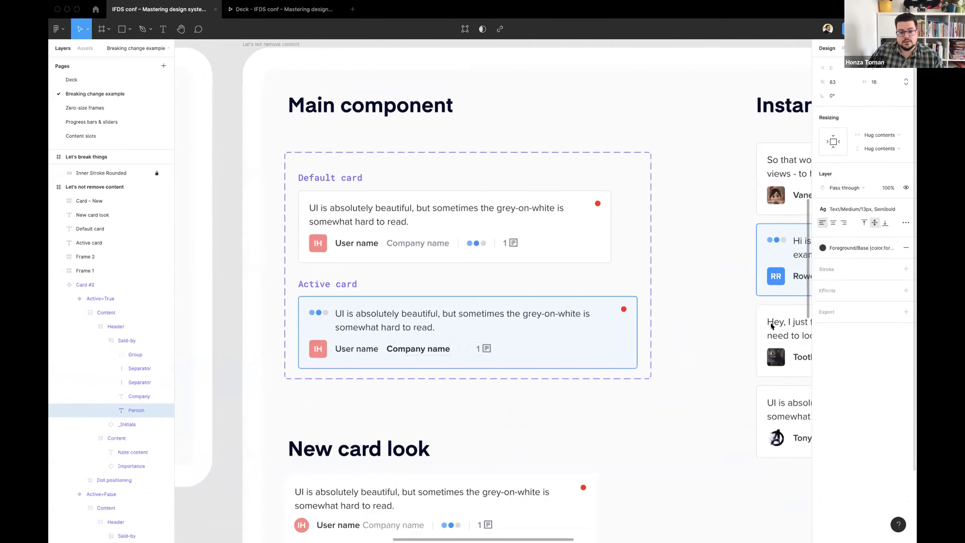
# - Give the Active card's company name the Foreground/Level 2 color
pyautogui.click(420, 349)
pyautogui.click(837, 248)
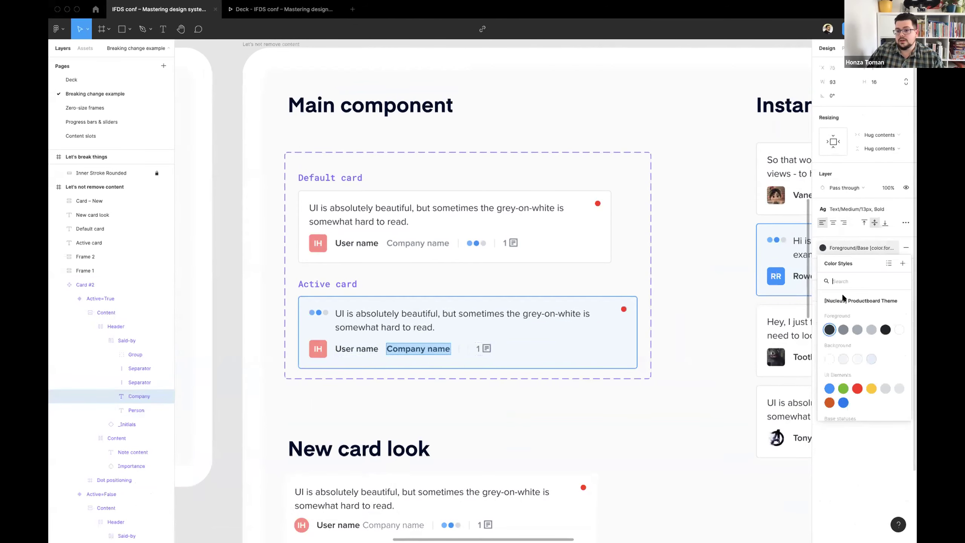
pyautogui.click(843, 329)
# - Duplicate the Active card's user name text, place the copy above the note text, and change its wording to "Title"
pyautogui.scroll(-5, 478, 446)
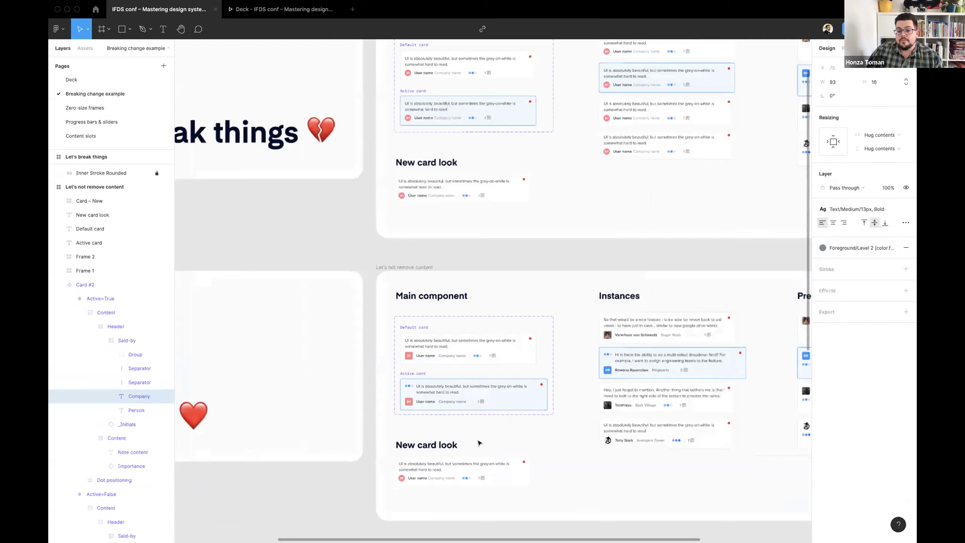
pyautogui.scroll(-5, 277, 448)
pyautogui.hscroll(-2, 277, 449)
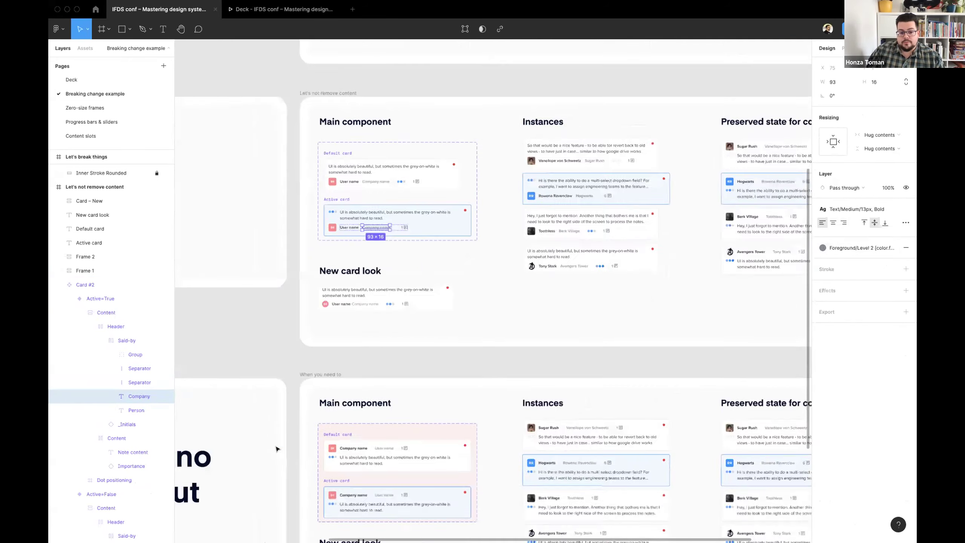
pyautogui.scroll(3, 277, 449)
pyautogui.scroll(5, 340, 310)
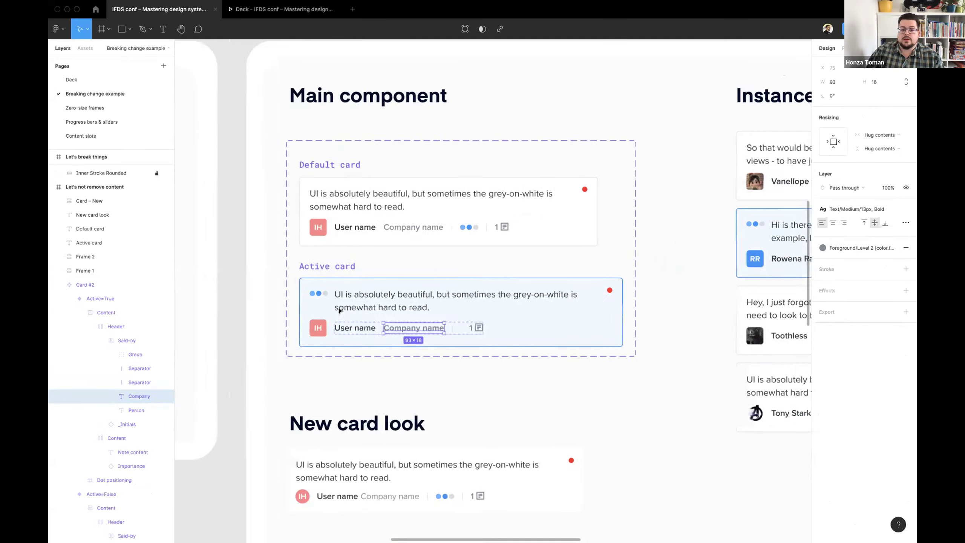
pyautogui.scroll(1, 353, 357)
pyautogui.click(353, 358)
pyautogui.hotkey('ctrl', 'd')
pyautogui.moveTo(394, 359); pyautogui.dragTo(316, 326)
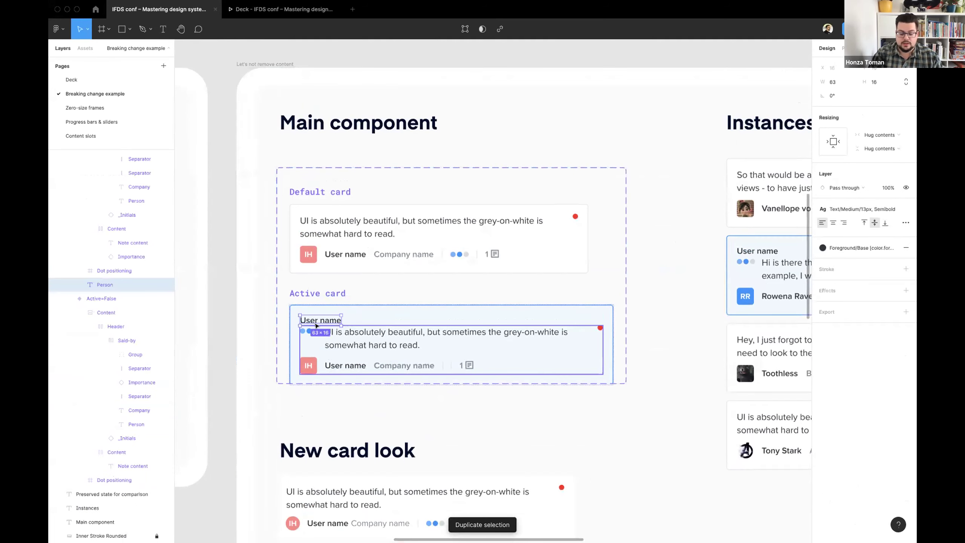
pyautogui.doubleClick(317, 326)
pyautogui.write('Title')
pyautogui.press('Escape')
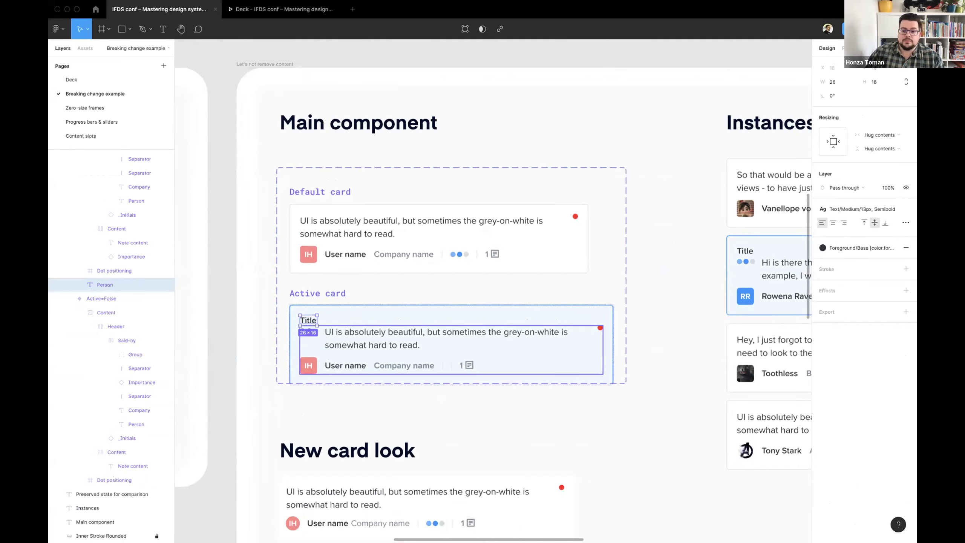
# - Move the Active card's importance dots from beside the note text to between the two separators after the company name
pyautogui.hscroll(7, 486, 245)
pyautogui.click(487, 245)
pyautogui.hscroll(-6, 326, 294)
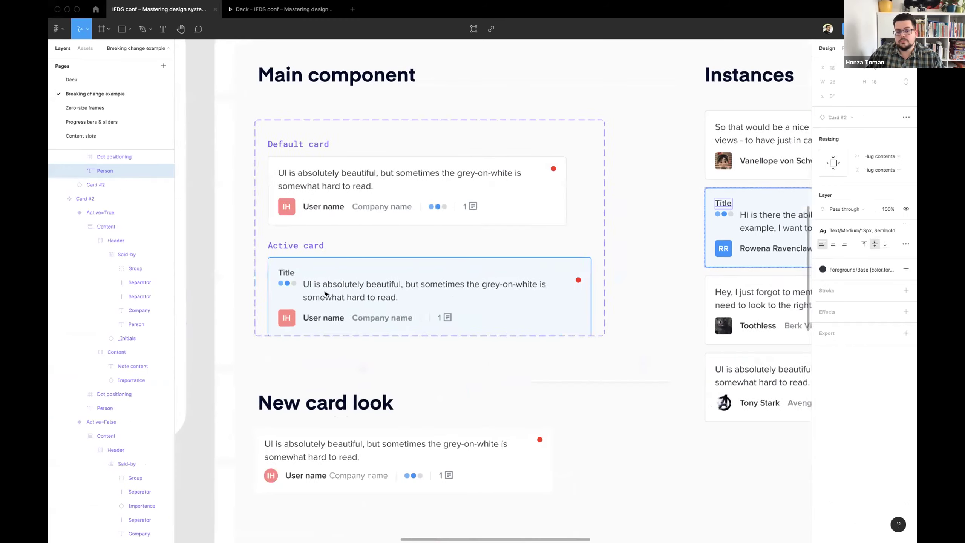
pyautogui.hscroll(-1, 326, 294)
pyautogui.click(299, 278)
pyautogui.doubleClick(301, 285)
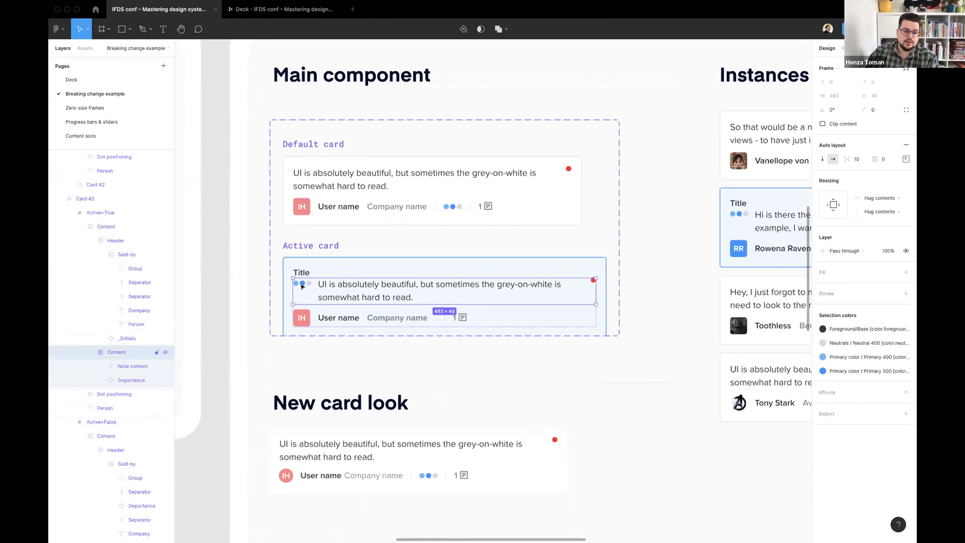
pyautogui.doubleClick(302, 285)
pyautogui.doubleClick(301, 285)
pyautogui.hotkey('shift', 'Return')
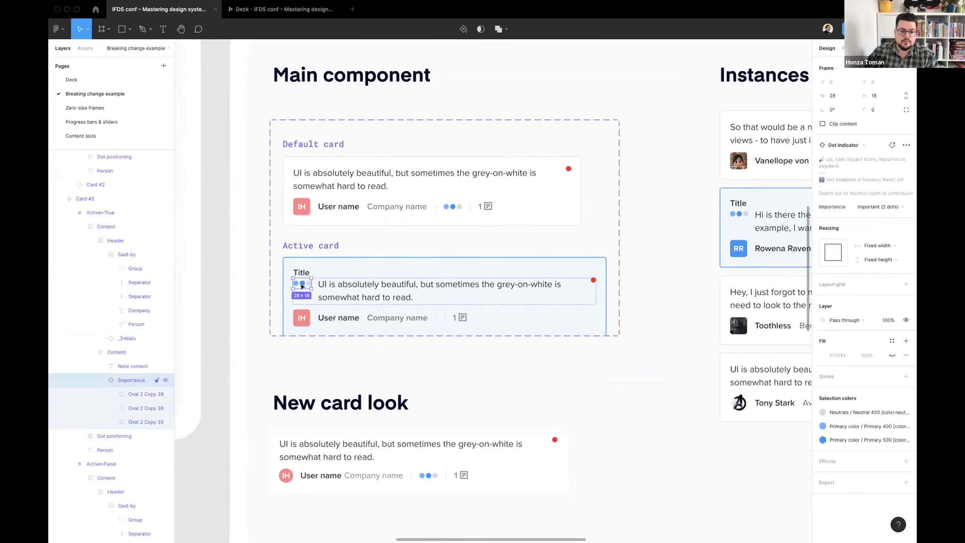
pyautogui.moveTo(302, 286); pyautogui.dragTo(449, 319)
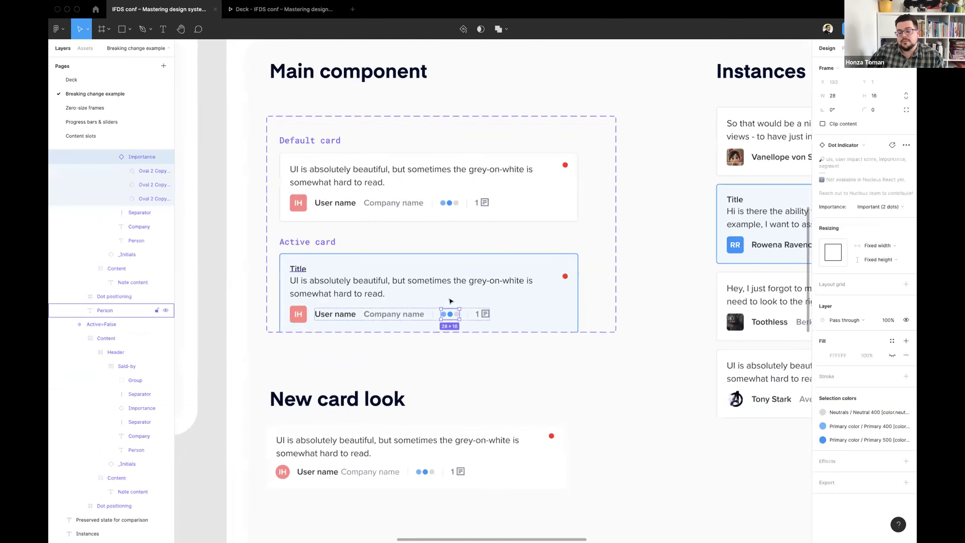
# - Copy the Active card's "Title" text into the Default card and place it above the note text
pyautogui.hscroll(10, 494, 301)
pyautogui.scroll(-5, 495, 302)
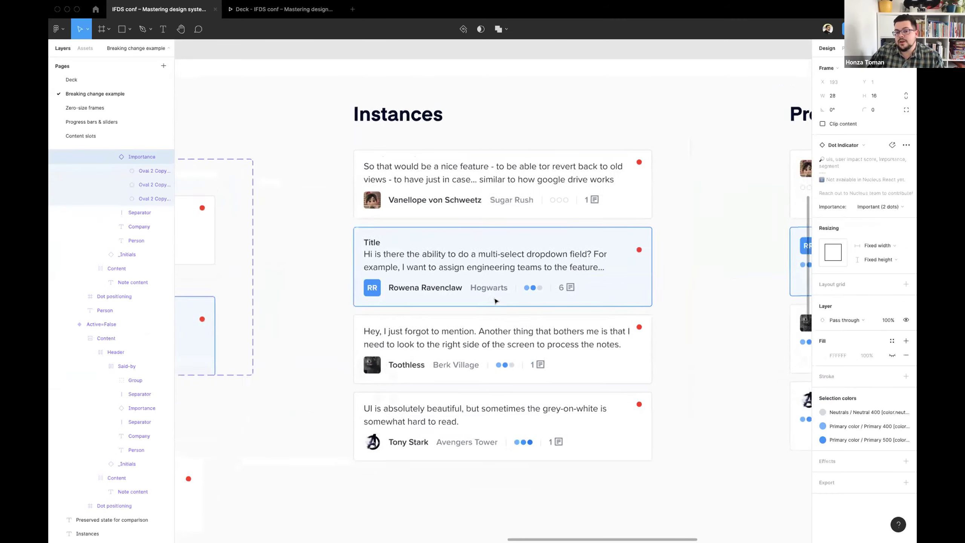
pyautogui.moveTo(634, 213); pyautogui.dragTo(405, 489)
pyautogui.click(420, 459)
pyautogui.hscroll(-5, 408, 268)
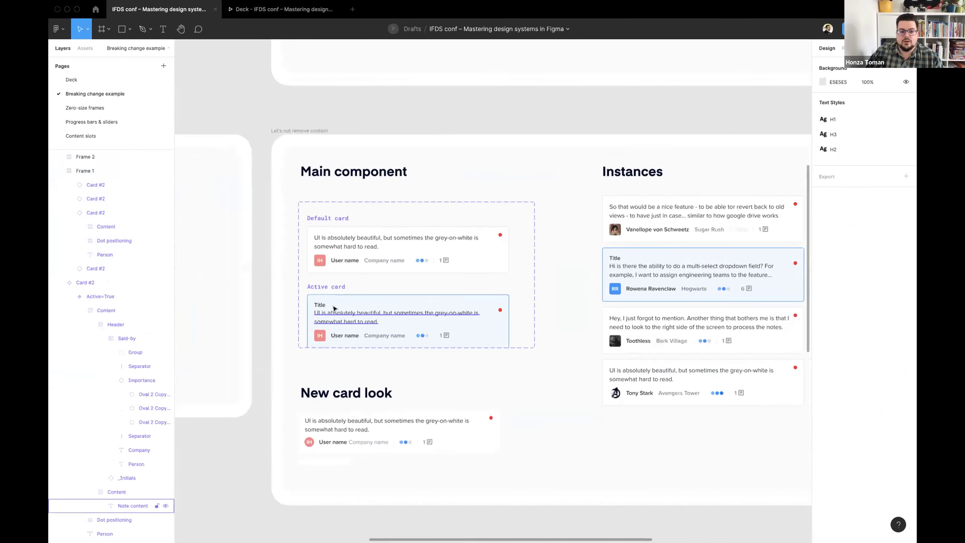
pyautogui.keyDown('super'); pyautogui.click(321, 305); pyautogui.keyUp('super')
pyautogui.press('super+c')
pyautogui.click(327, 231)
pyautogui.press('super+v')
pyautogui.press('Up')
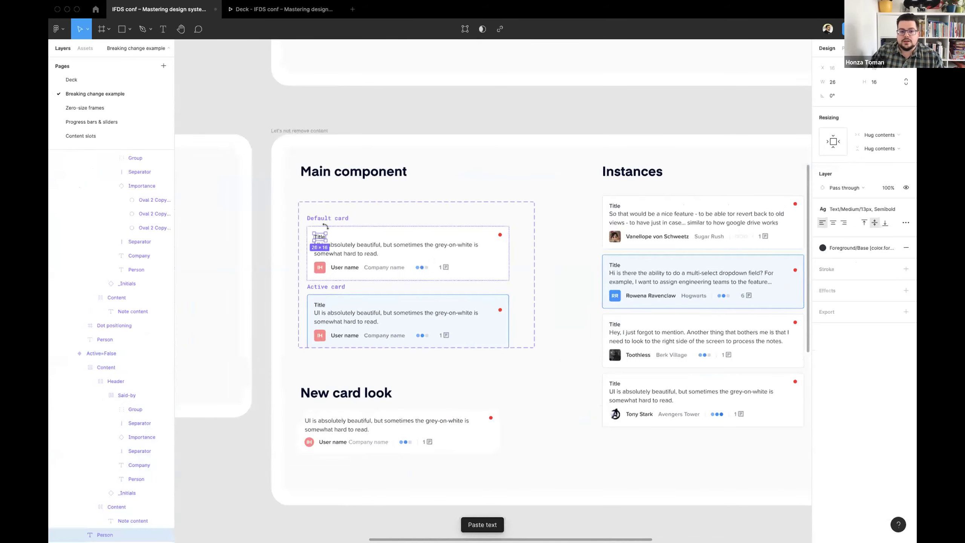
pyautogui.click(574, 208)
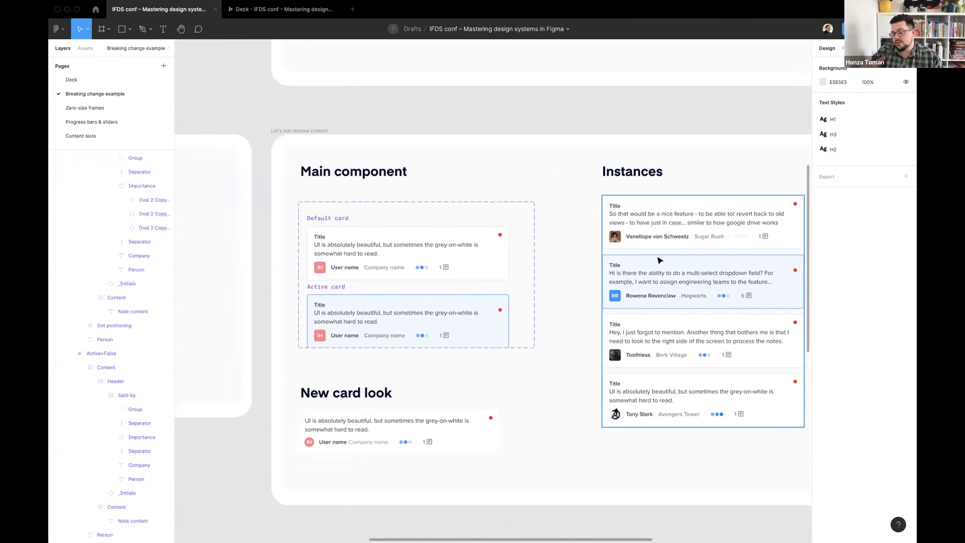
# - Add a period after "Use Card #3 instead" in the description of the deprecated Card component in the "When you need to" frame
pyautogui.scroll(-5, 664, 261)
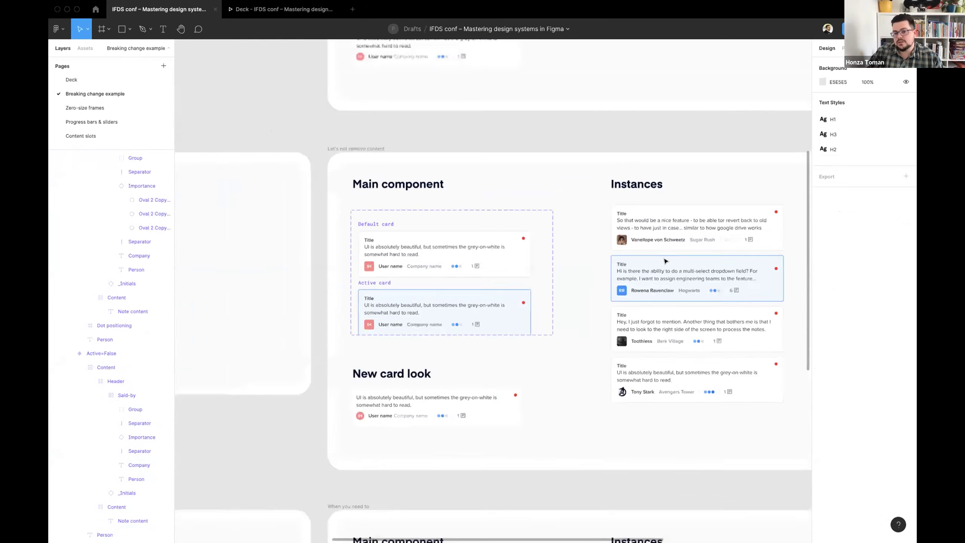
pyautogui.scroll(-5, 665, 261)
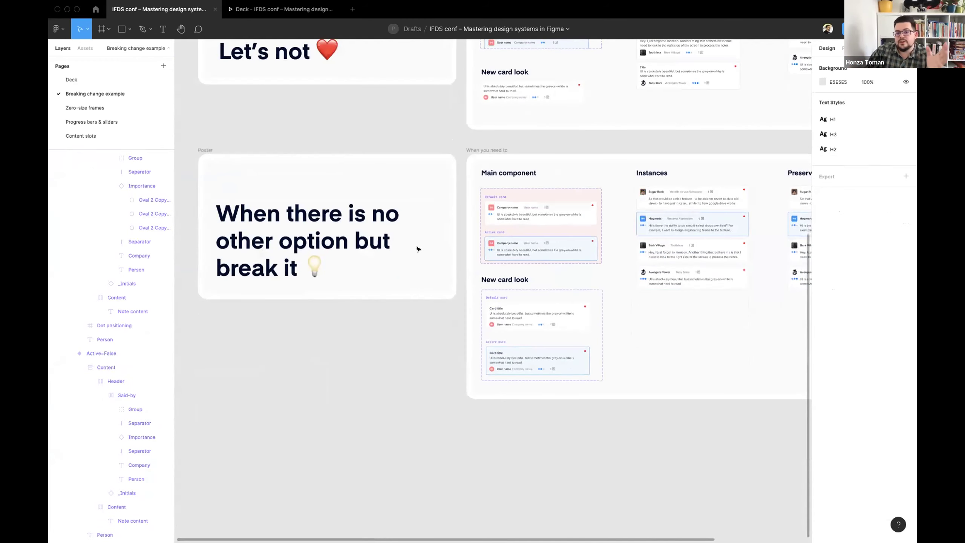
pyautogui.scroll(5, 584, 240)
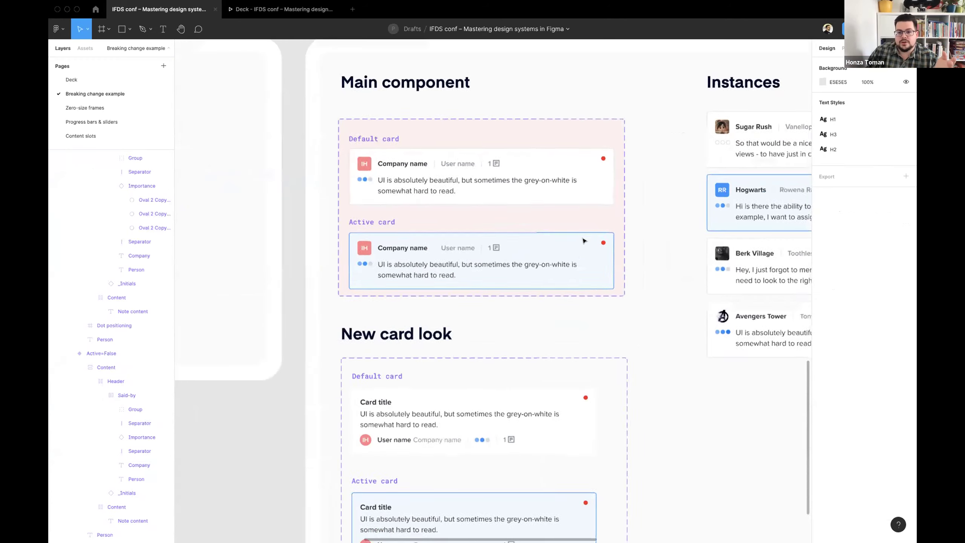
pyautogui.scroll(3, 425, 410)
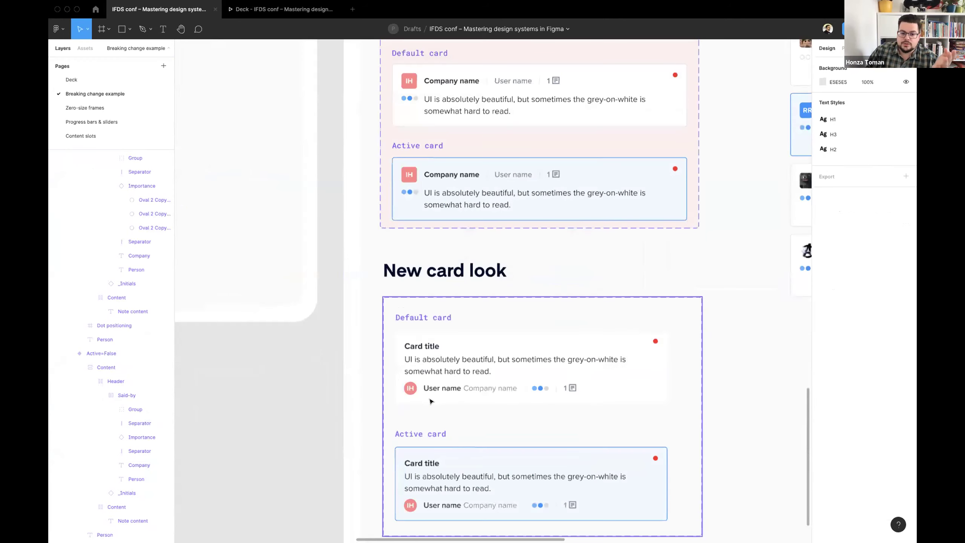
pyautogui.scroll(-5, 470, 392)
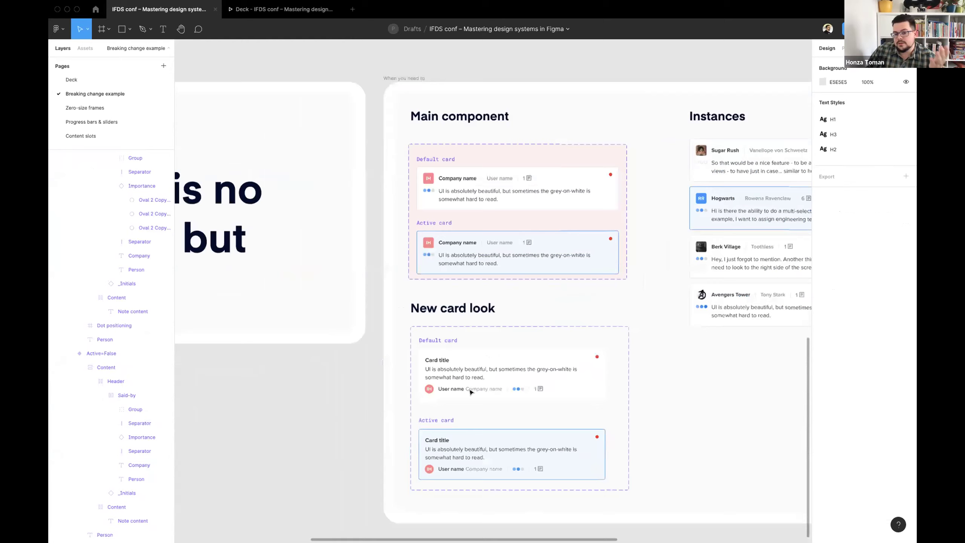
pyautogui.scroll(2, 471, 393)
pyautogui.hscroll(2, 470, 392)
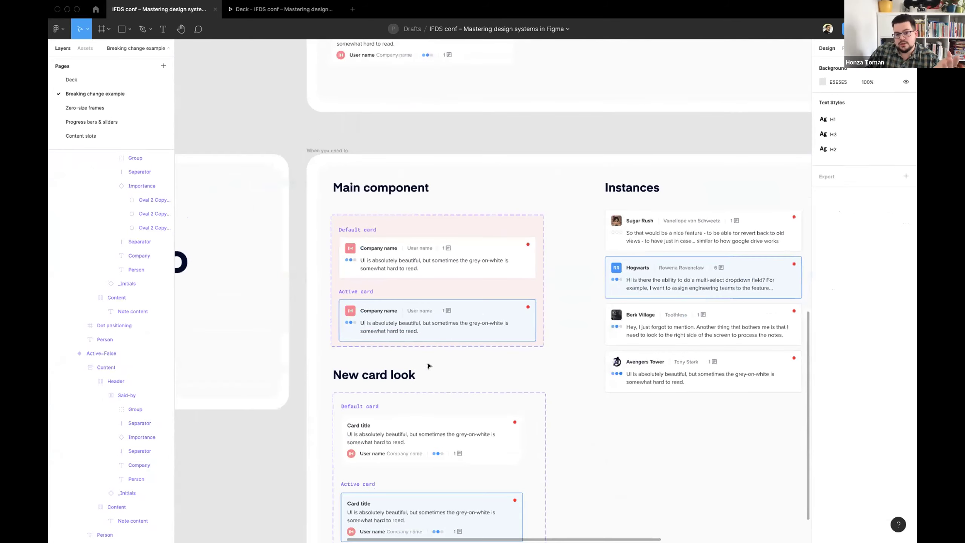
pyautogui.click(407, 244)
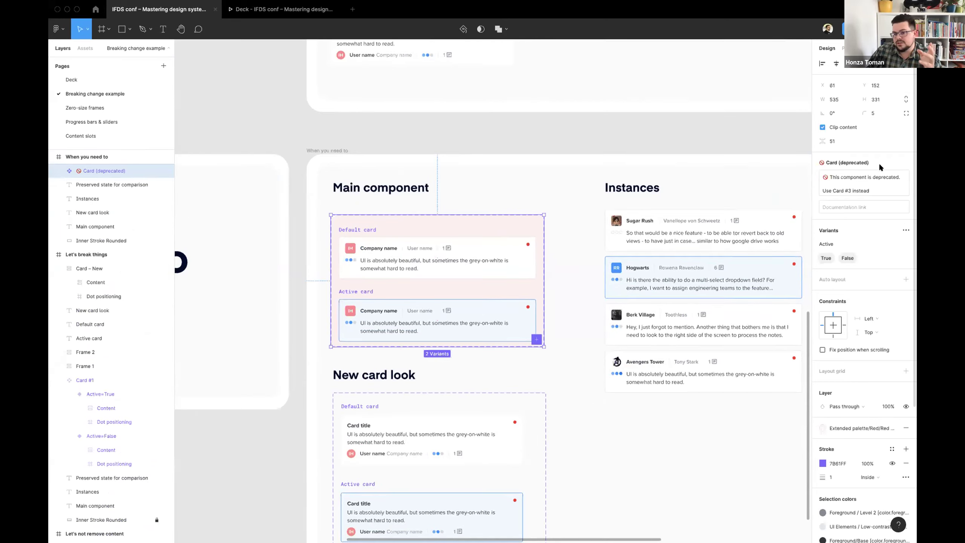
pyautogui.tripleClick(868, 177)
pyautogui.press('Right')
pyautogui.click(886, 185)
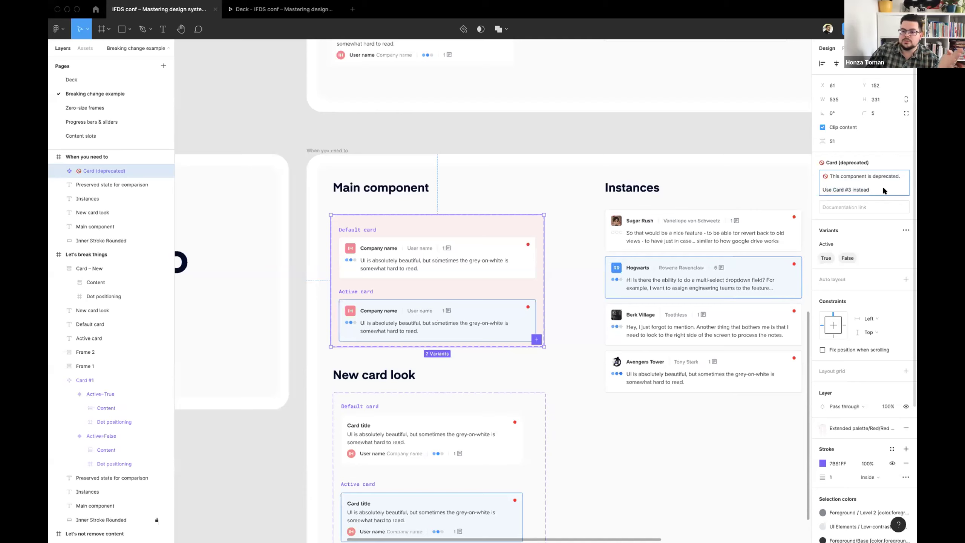
pyautogui.write('.')
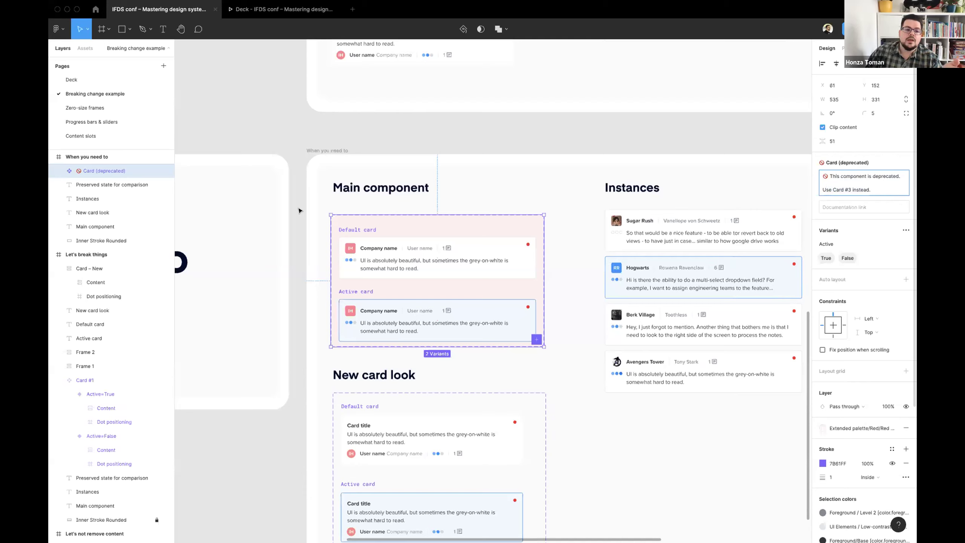
# - Search the assets for "card" and view the deprecated card's description in the results
pyautogui.click(85, 48)
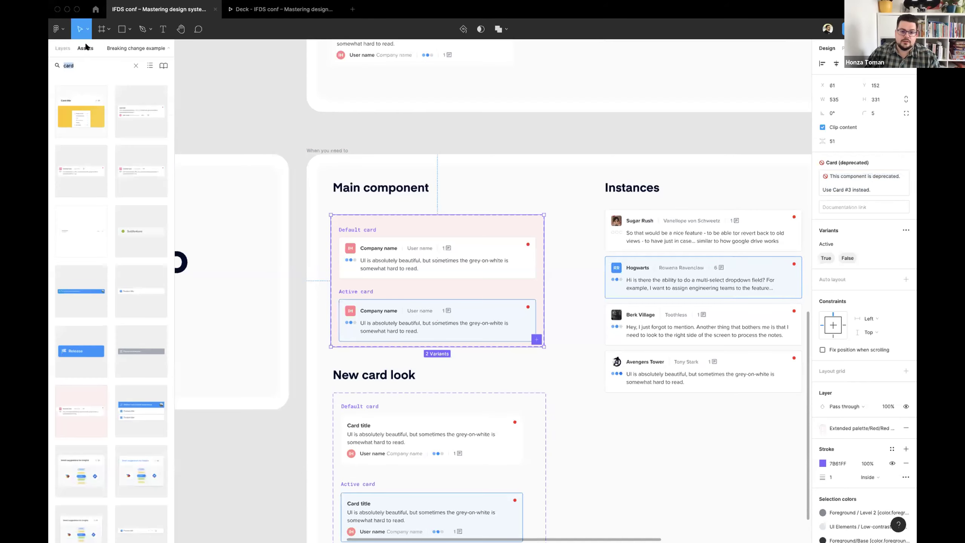
pyautogui.write('car')
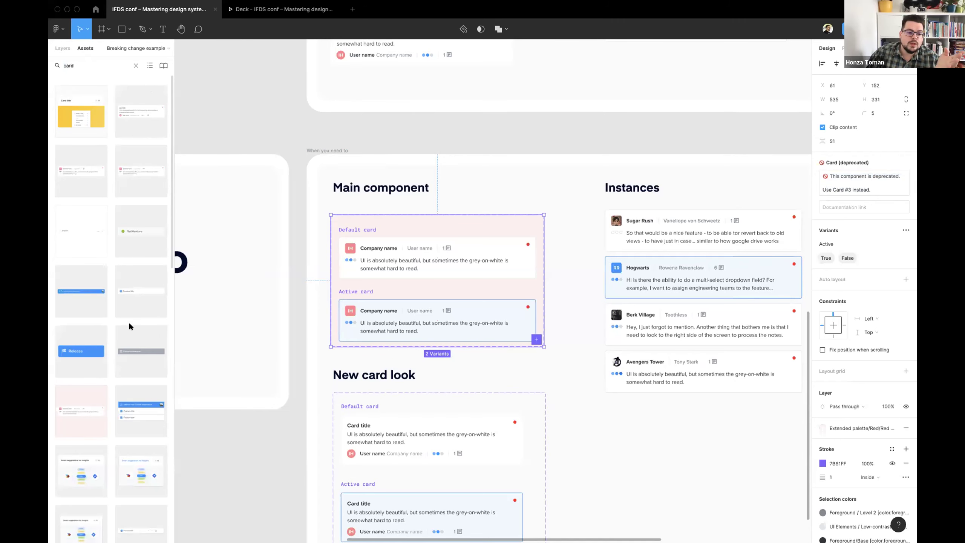
pyautogui.moveTo(85, 388)
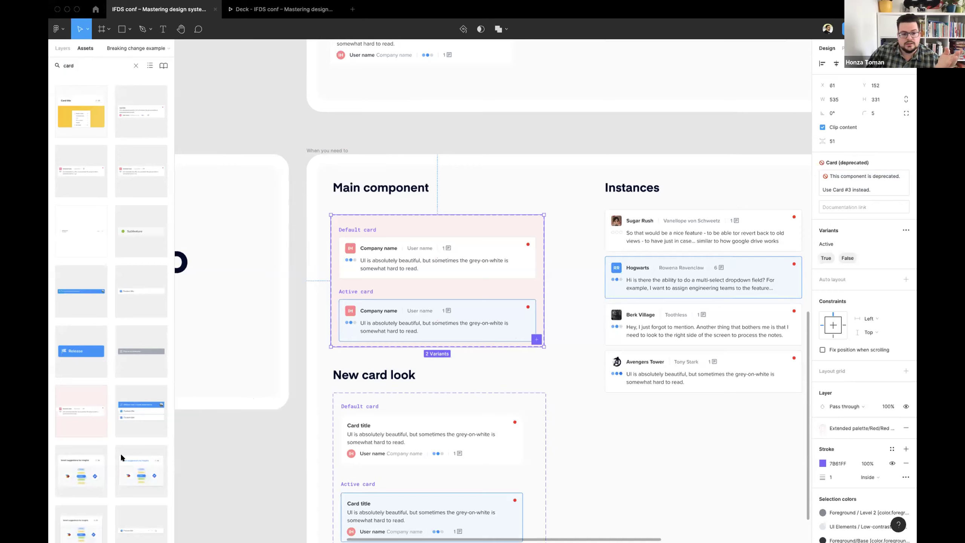
pyautogui.moveTo(75, 414)
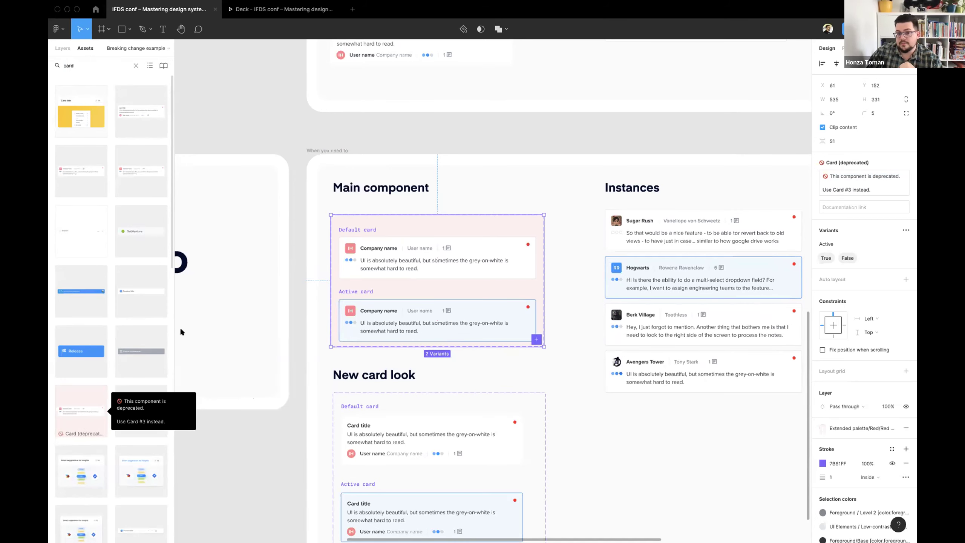
# - Deselect the component, switch to the Deck presentation, and advance to the "Bridge the gap" slide
pyautogui.click(567, 243)
pyautogui.scroll(-5, 566, 246)
pyautogui.scroll(4, 565, 246)
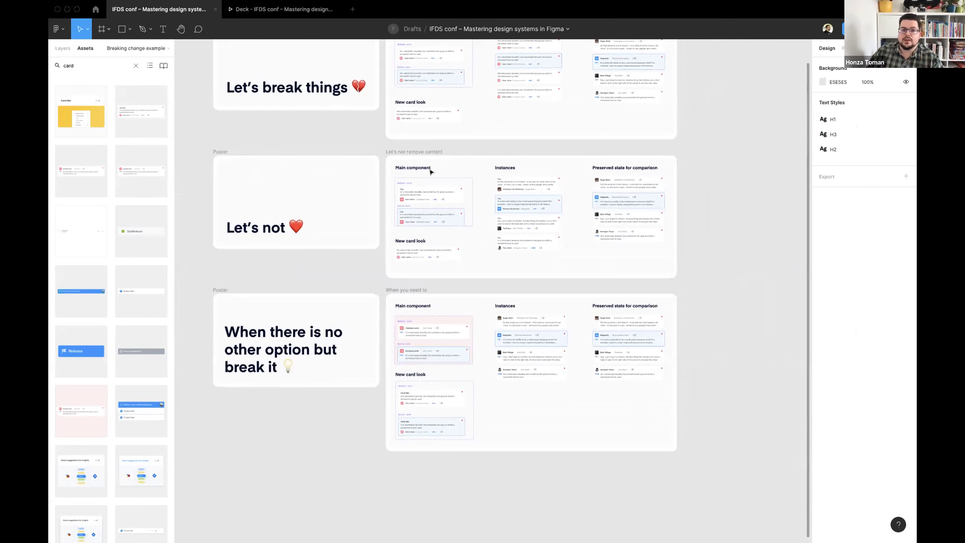
pyautogui.click(266, 9)
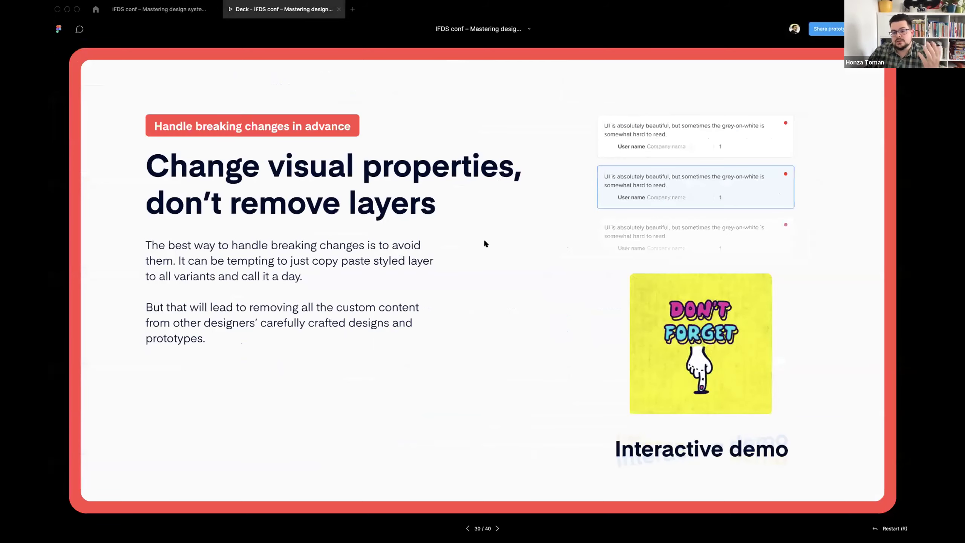
pyautogui.press('Right')
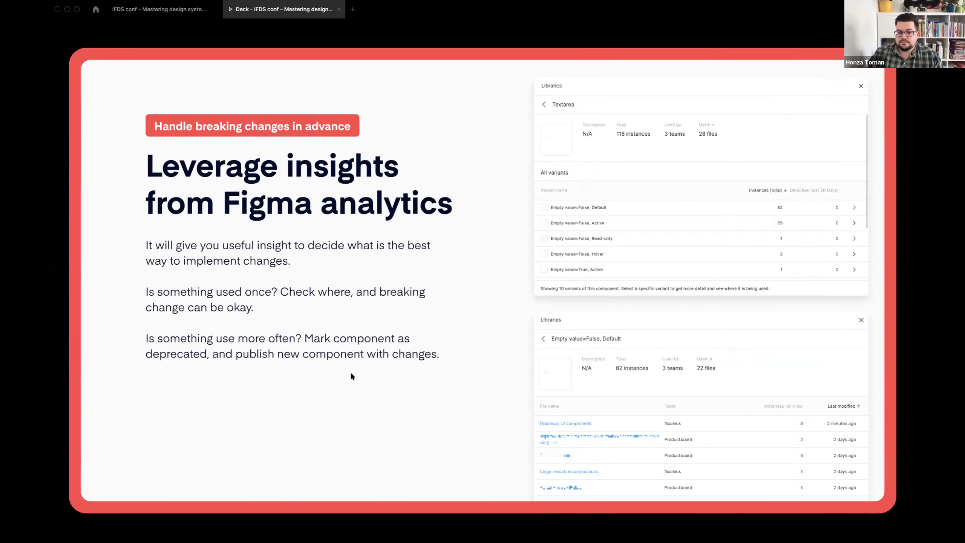
pyautogui.press('Right')
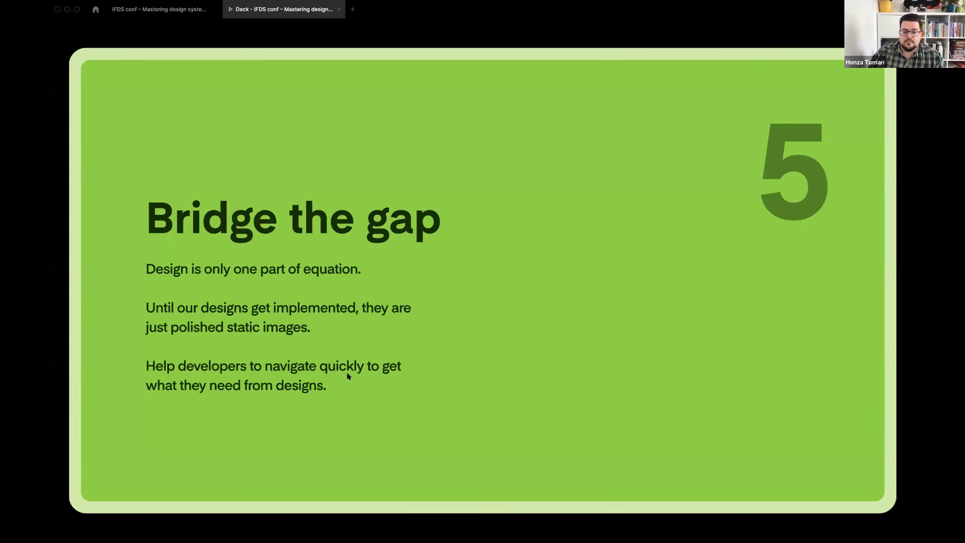
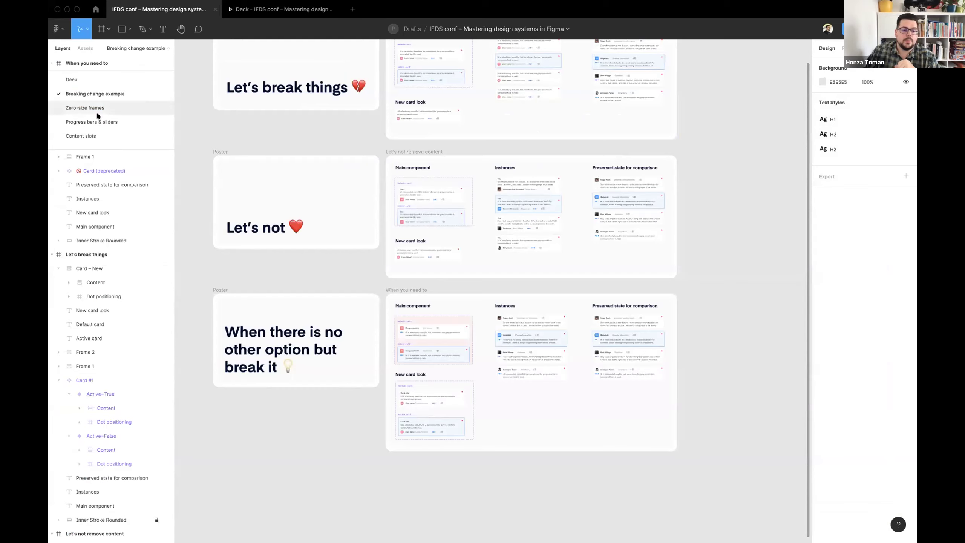
# - Switch to the Zero-size frames page and go past its poster to the Figma frame
pyautogui.click(104, 108)
pyautogui.scroll(10, 225, 280)
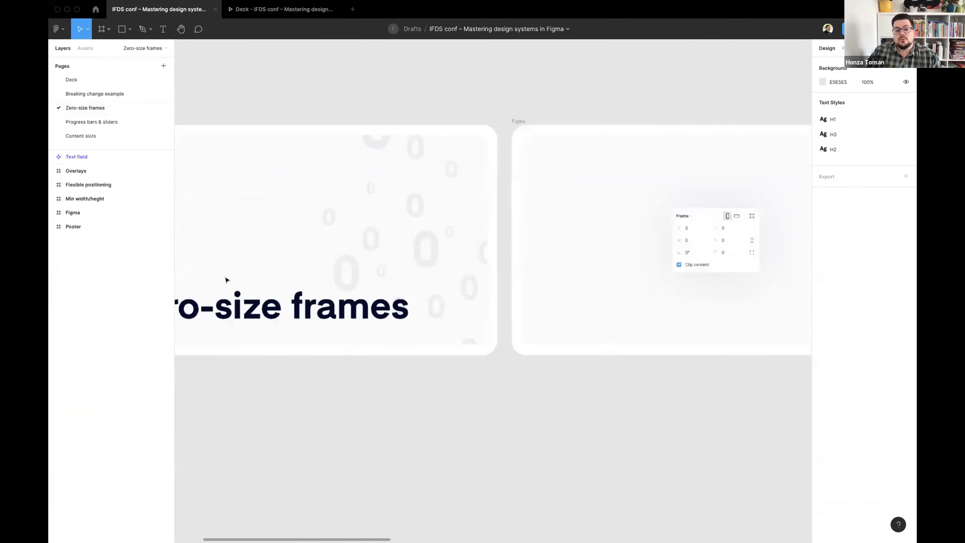
pyautogui.scroll(1, 226, 280)
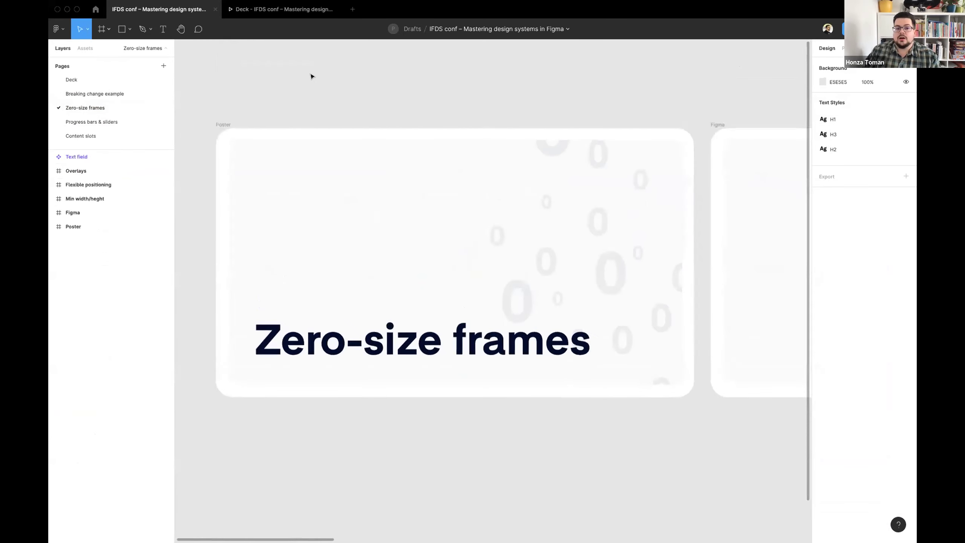
pyautogui.hscroll(-2, 311, 77)
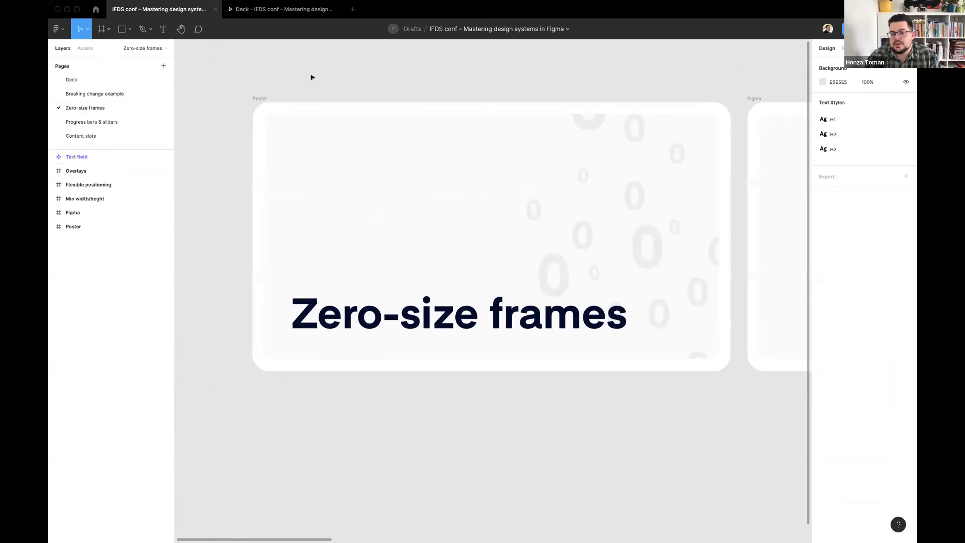
pyautogui.hscroll(12, 311, 77)
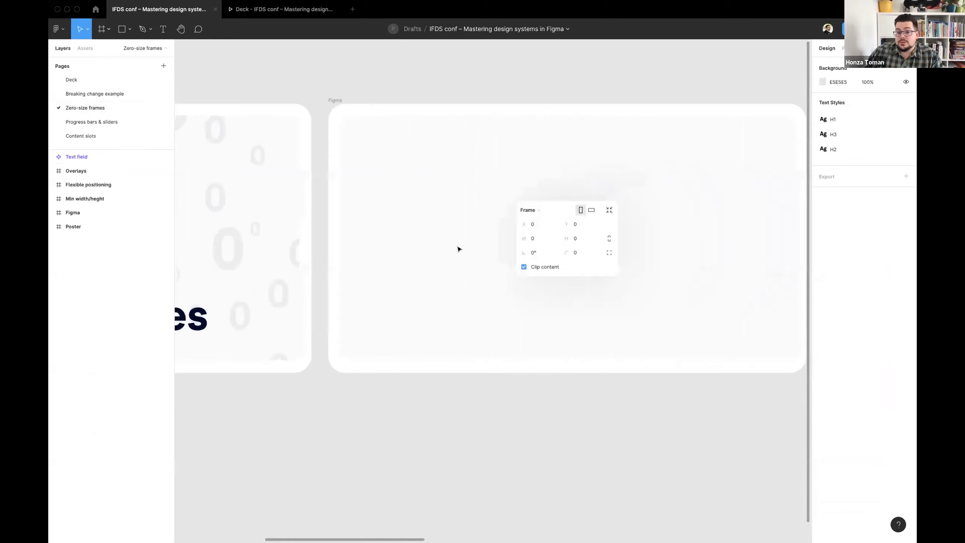
# - Draw a frame about 209 × 89 above the frame-properties screenshot and set its height to 0
pyautogui.scroll(5, 458, 249)
pyautogui.hscroll(4, 458, 249)
pyautogui.scroll(2, 486, 157)
pyautogui.moveTo(497, 130); pyautogui.dragTo(627, 186)
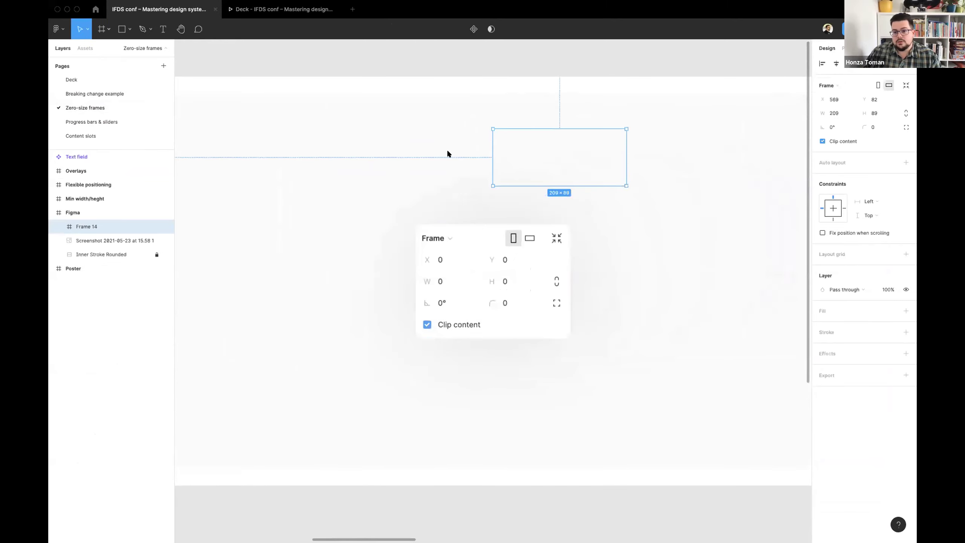
pyautogui.click(889, 111)
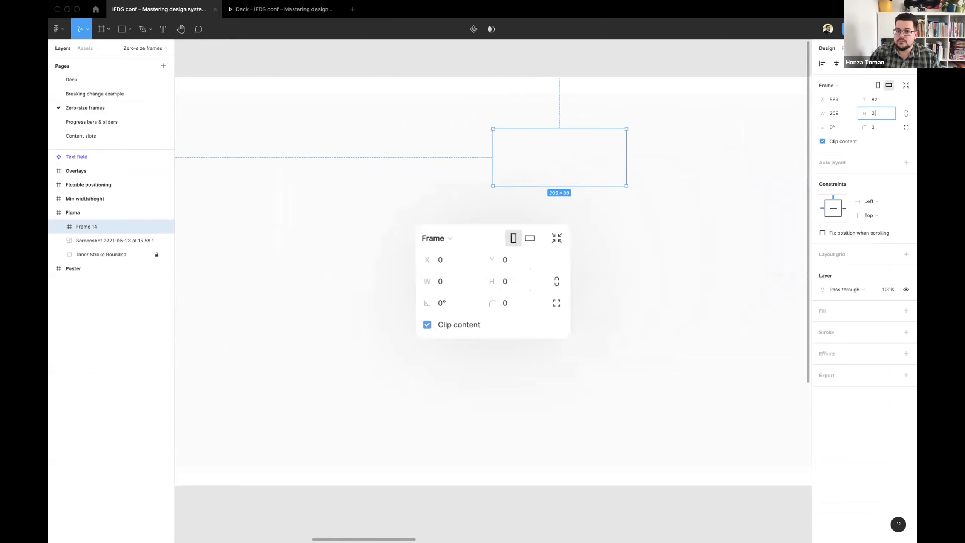
pyautogui.press('Return')
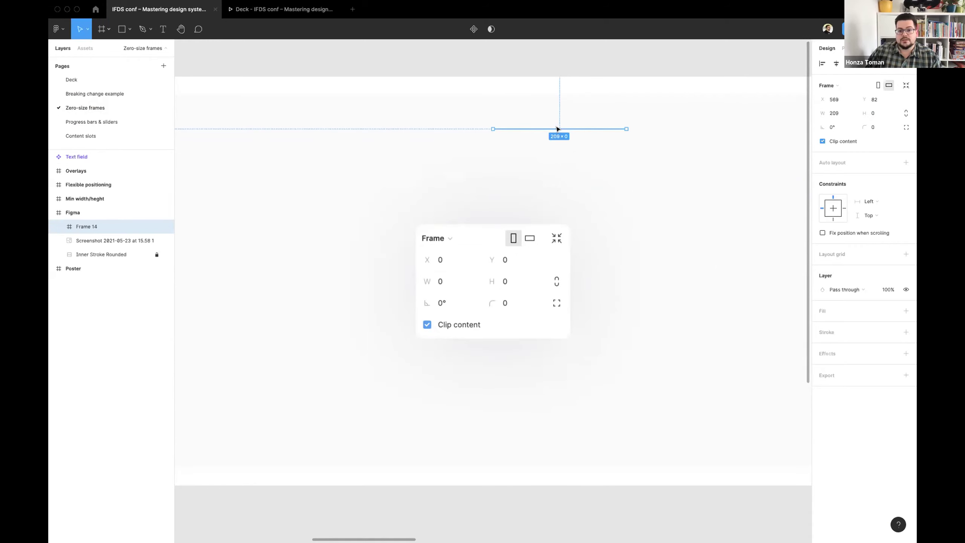
# - Select the zero-height frame and delete it
pyautogui.hscroll(2, 604, 147)
pyautogui.moveTo(575, 167); pyautogui.dragTo(465, 99)
pyautogui.press('Delete')
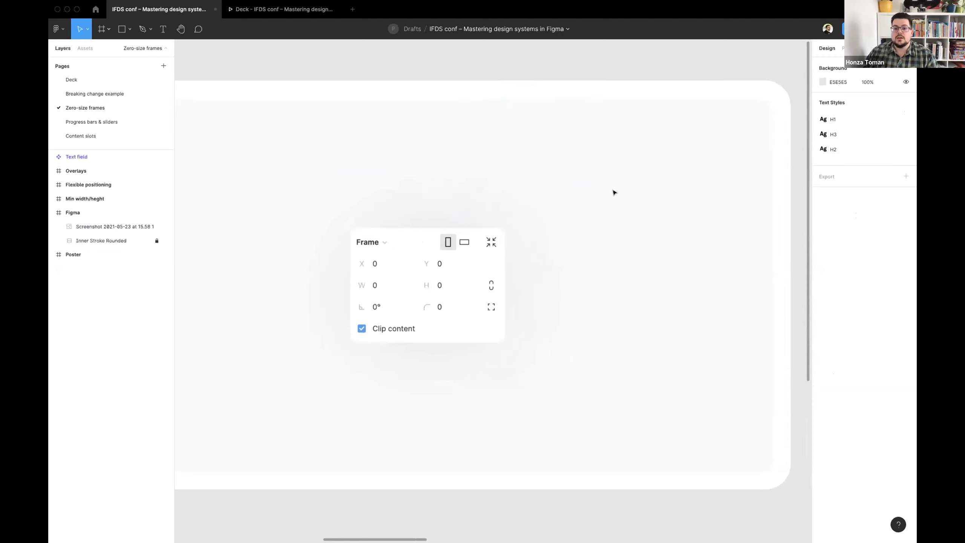
# - Extend the "12" number badge in the Minimum width section to read "12222"
pyautogui.hscroll(10, 614, 191)
pyautogui.scroll(2, 614, 192)
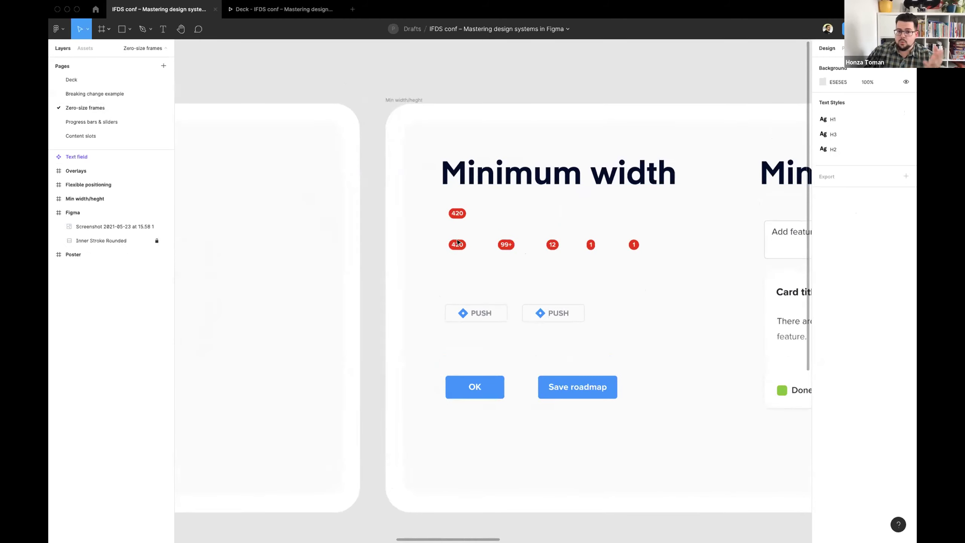
pyautogui.scroll(5, 458, 242)
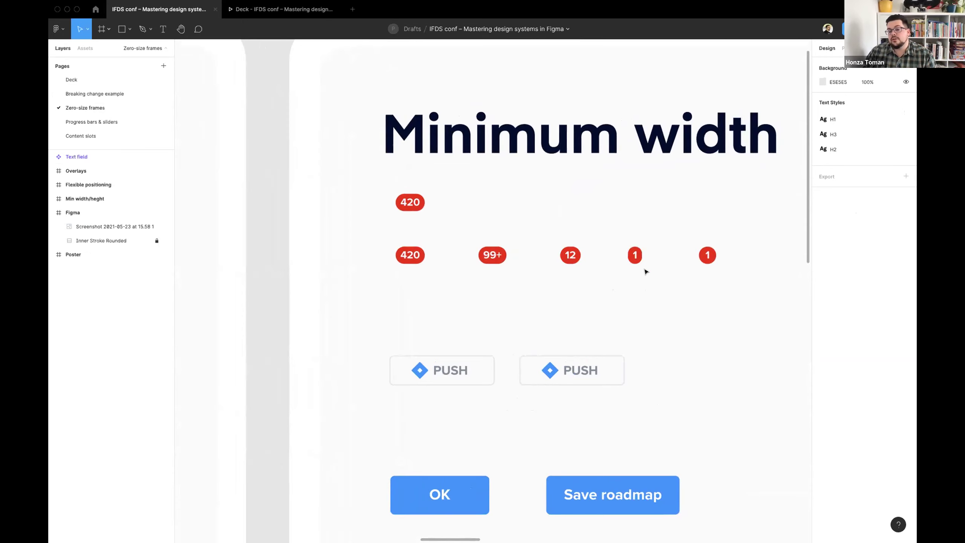
pyautogui.scroll(5, 642, 250)
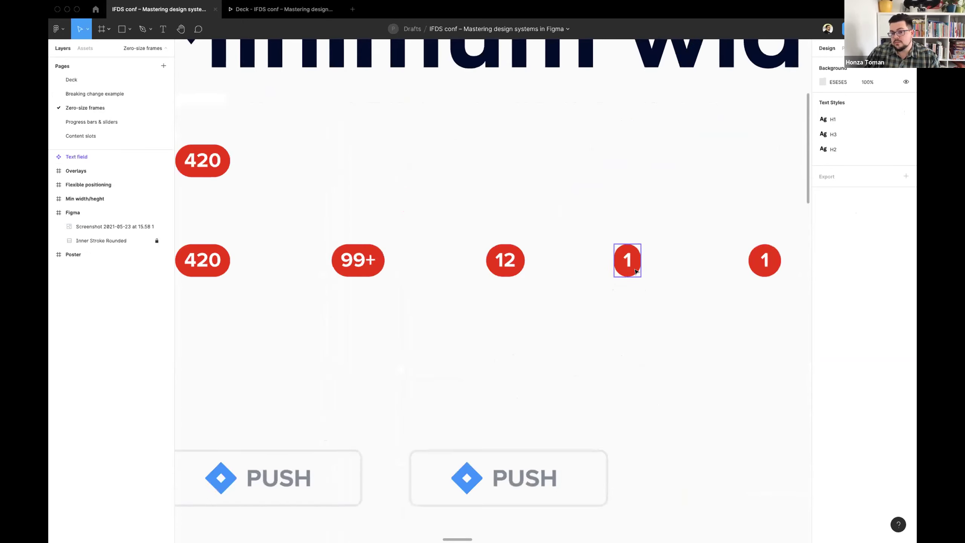
pyautogui.hscroll(-3, 519, 268)
pyautogui.doubleClick(596, 247)
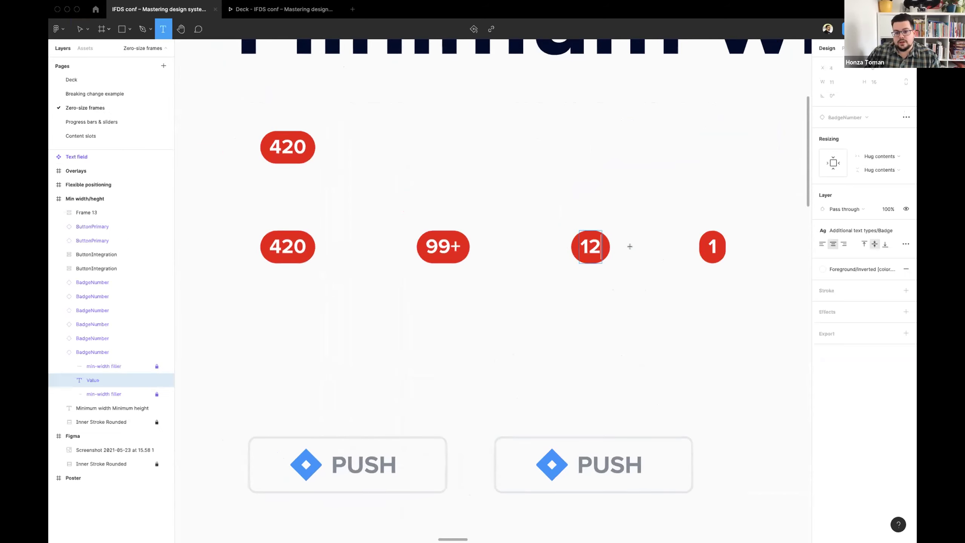
pyautogui.write('222')
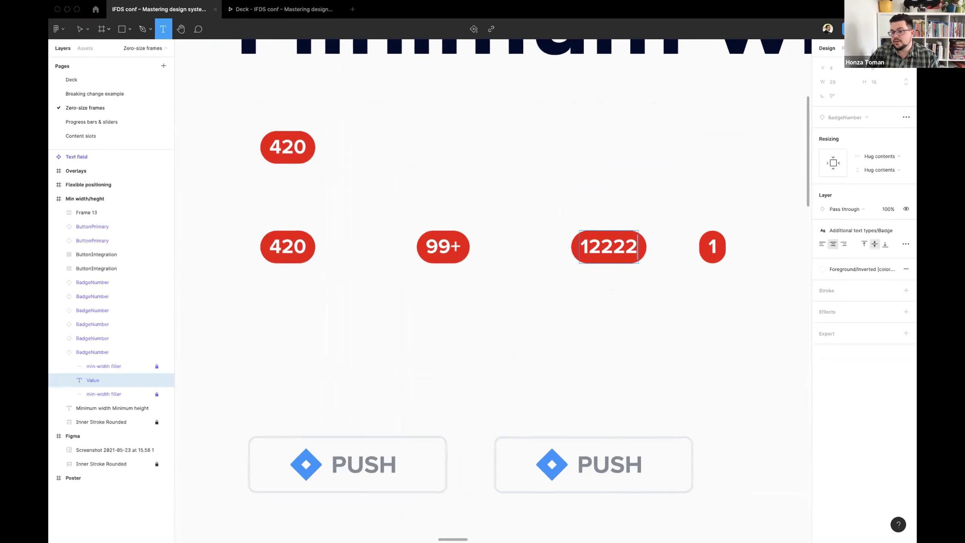
pyautogui.press('Escape')
pyautogui.click(607, 307)
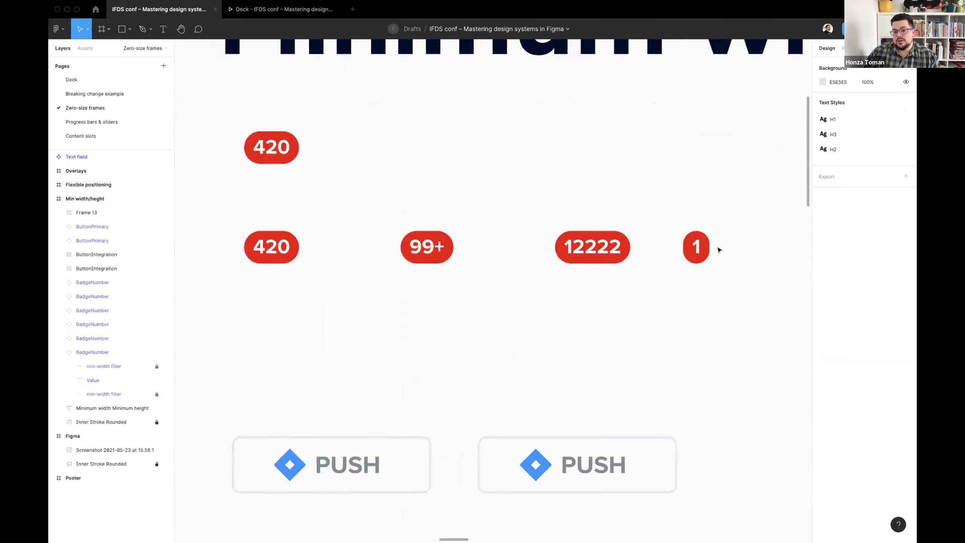
# - Change the value of the narrow, non-circular "1" badge to "2"
pyautogui.hscroll(5, 718, 250)
pyautogui.press('t')
pyautogui.doubleClick(581, 248)
pyautogui.write('2')
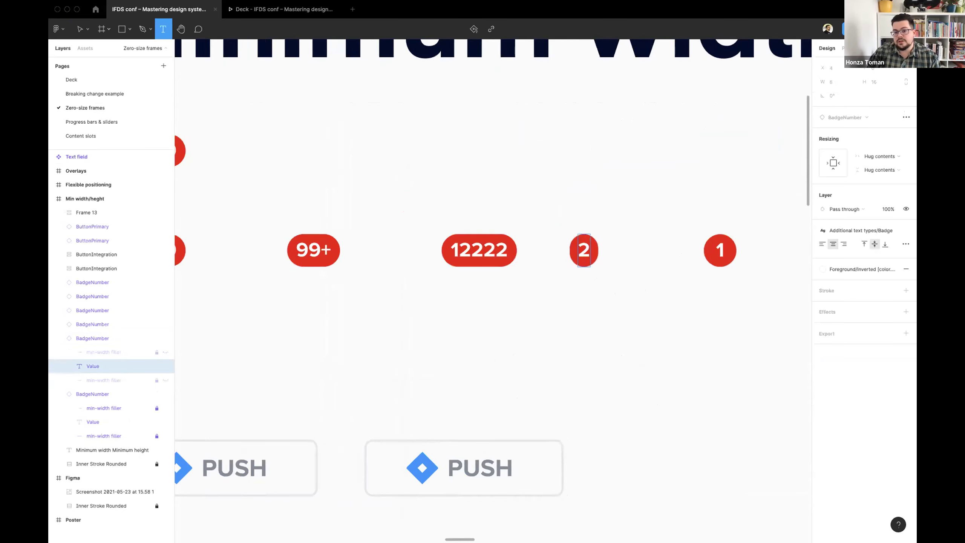
pyautogui.press('Escape')
pyautogui.click(543, 224)
# - Examine the circular "1" badge's min-width filler layer and the badge's own size properties
pyautogui.hscroll(6, 629, 259)
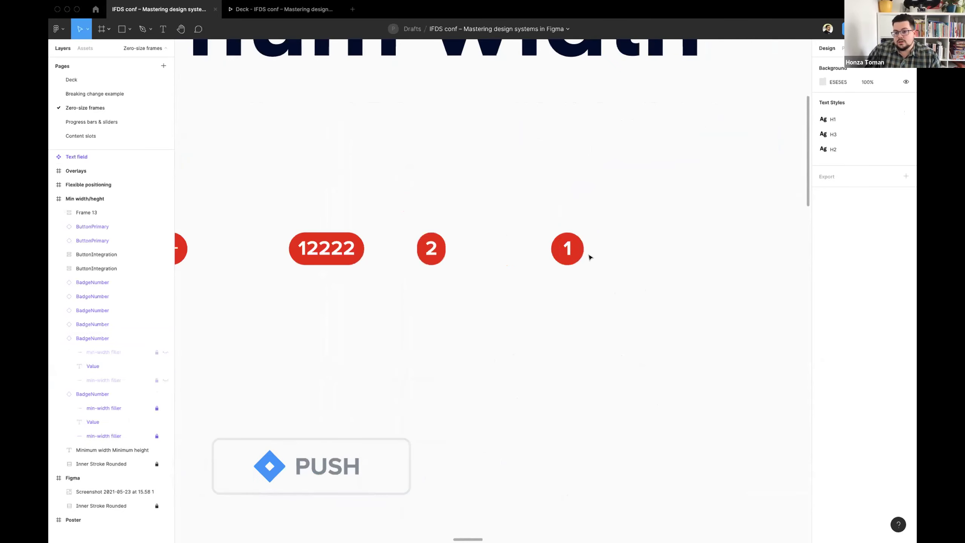
pyautogui.scroll(3, 585, 256)
pyautogui.doubleClick(558, 251)
pyautogui.scroll(3, 561, 250)
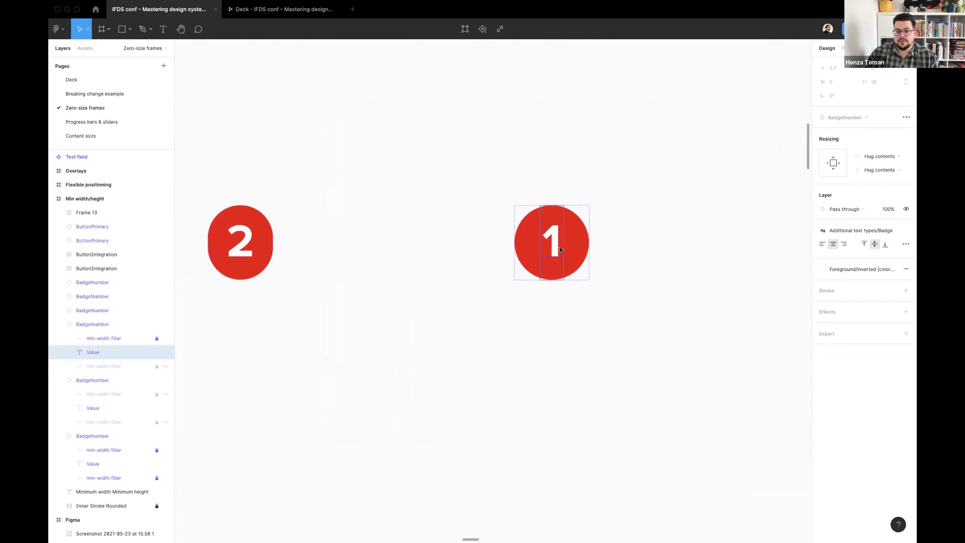
pyautogui.click(105, 337)
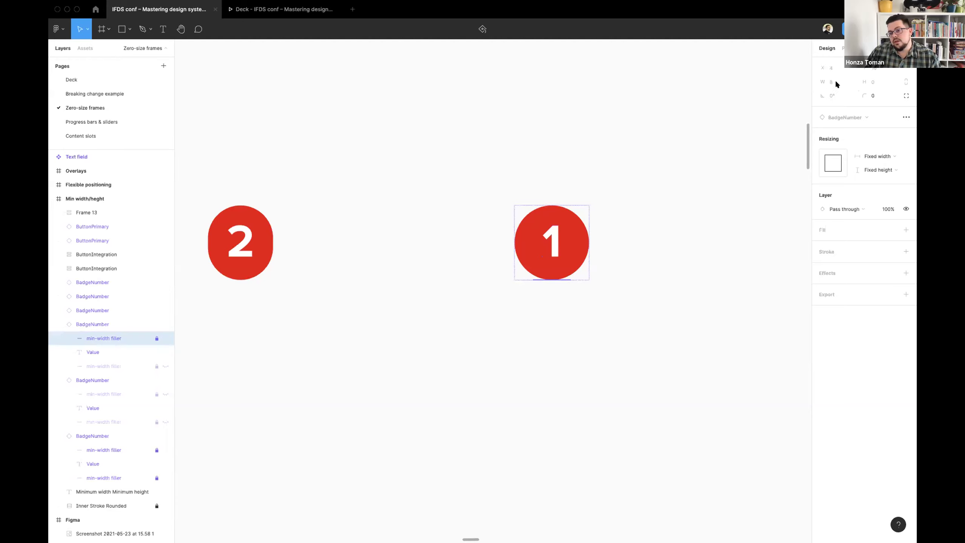
pyautogui.click(624, 330)
pyautogui.click(544, 260)
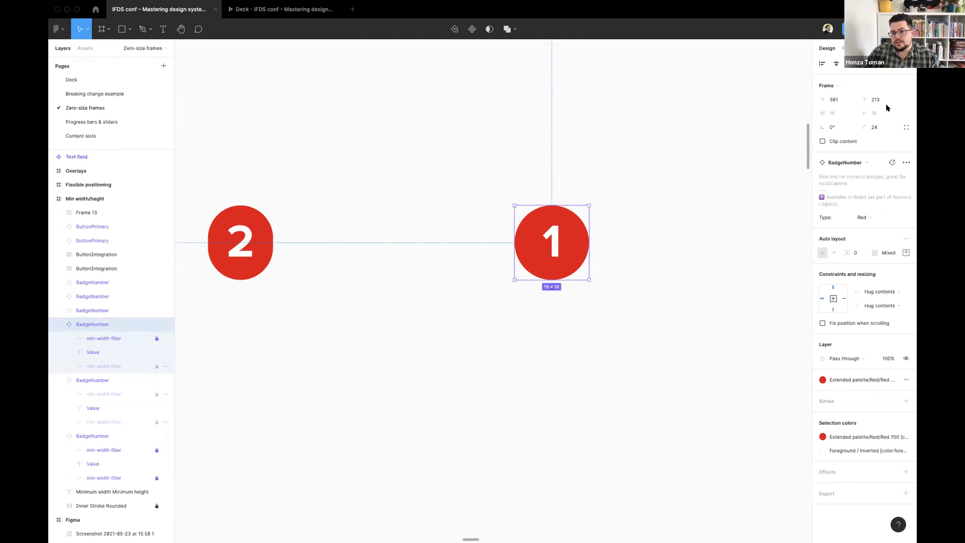
pyautogui.click(517, 342)
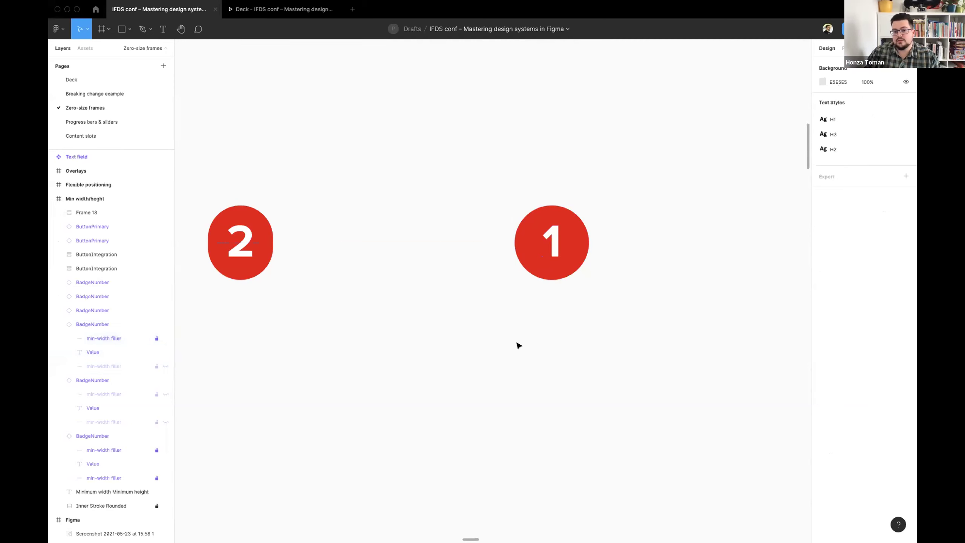
# - Replace the label of the first PUSH integration button with "OK"
pyautogui.scroll(-5, 517, 342)
pyautogui.hscroll(-8, 517, 343)
pyautogui.scroll(-5, 517, 342)
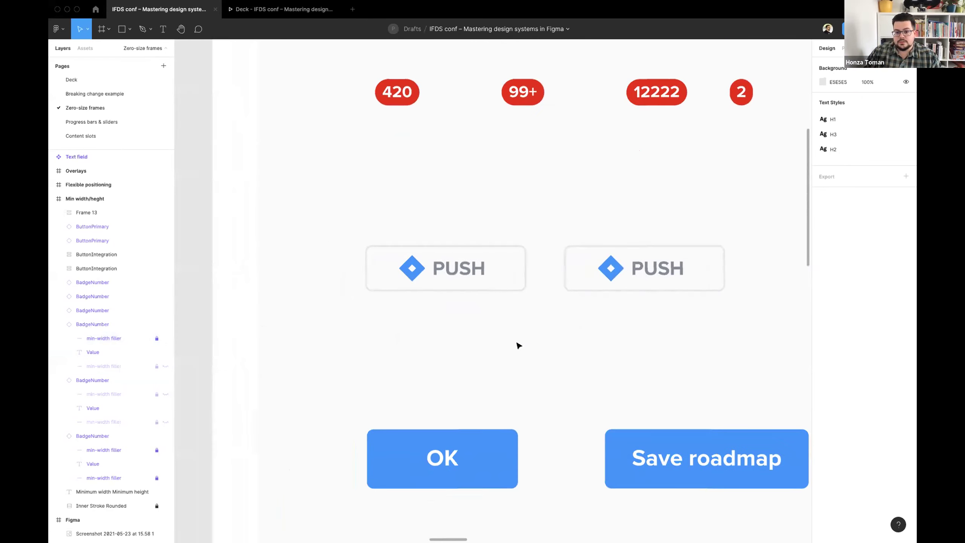
pyautogui.scroll(2, 517, 342)
pyautogui.scroll(-5, 517, 344)
pyautogui.moveTo(441, 370); pyautogui.dragTo(556, 285)
pyautogui.click(556, 285)
pyautogui.click(501, 317)
pyautogui.click(526, 349)
pyautogui.doubleClick(479, 316)
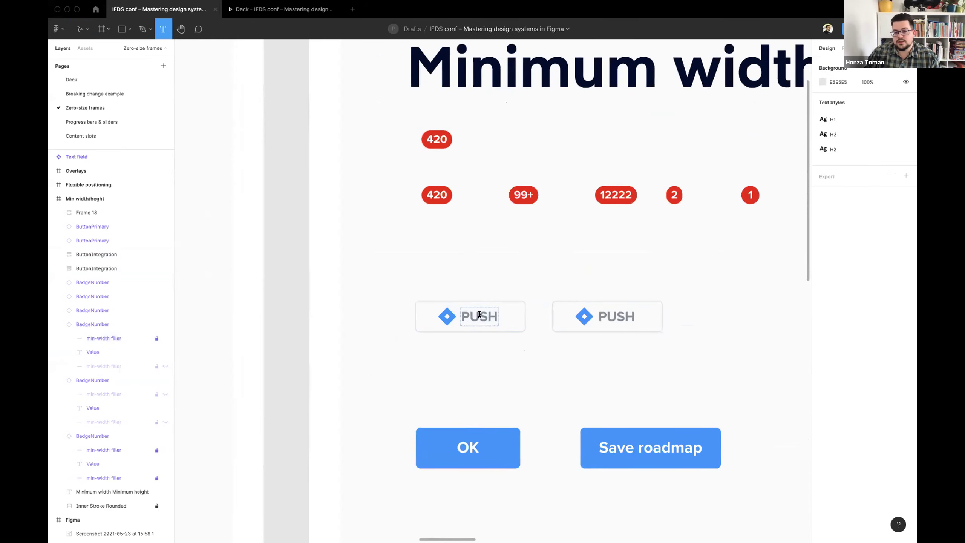
pyautogui.write('OK')
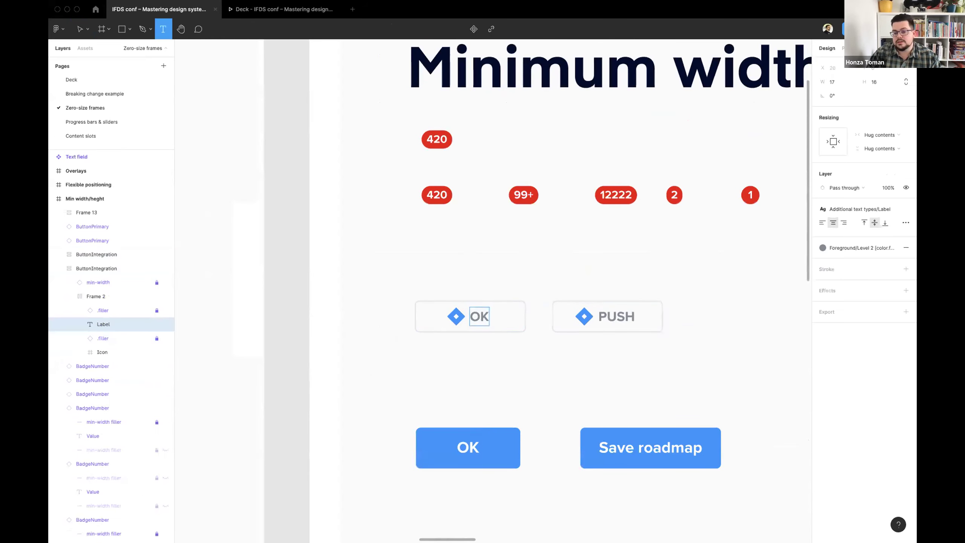
pyautogui.press('super+a')
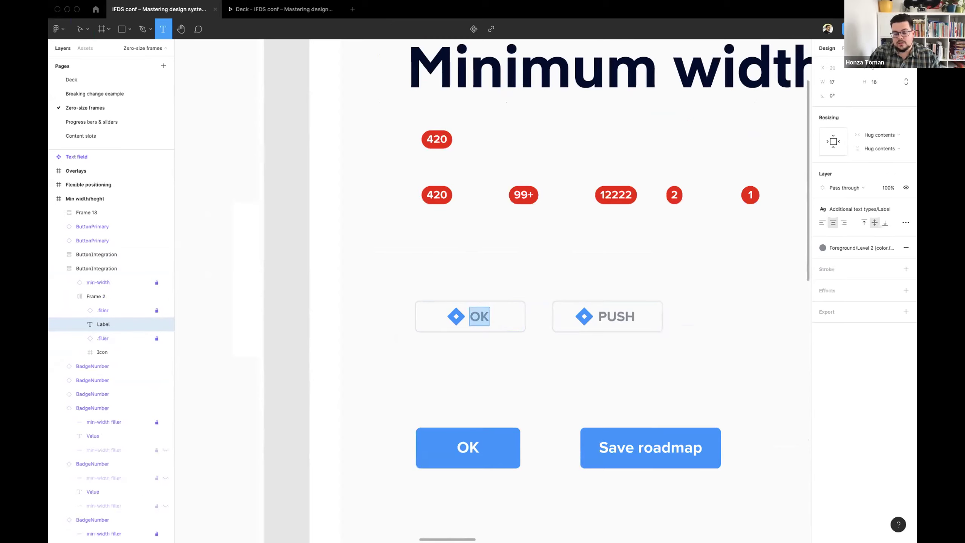
pyautogui.press('Escape')
pyautogui.press('Escape')
# - Extend the second integration button's label to "PUSH TO PRODUCTBOARD"
pyautogui.press('t')
pyautogui.click(616, 318)
pyautogui.write('TO PRODUCTBOARD')
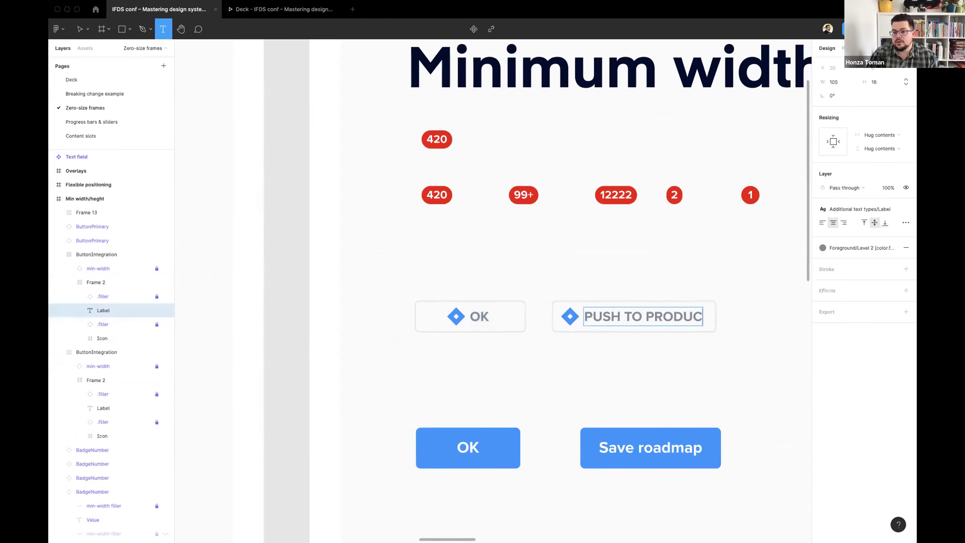
pyautogui.press('Escape')
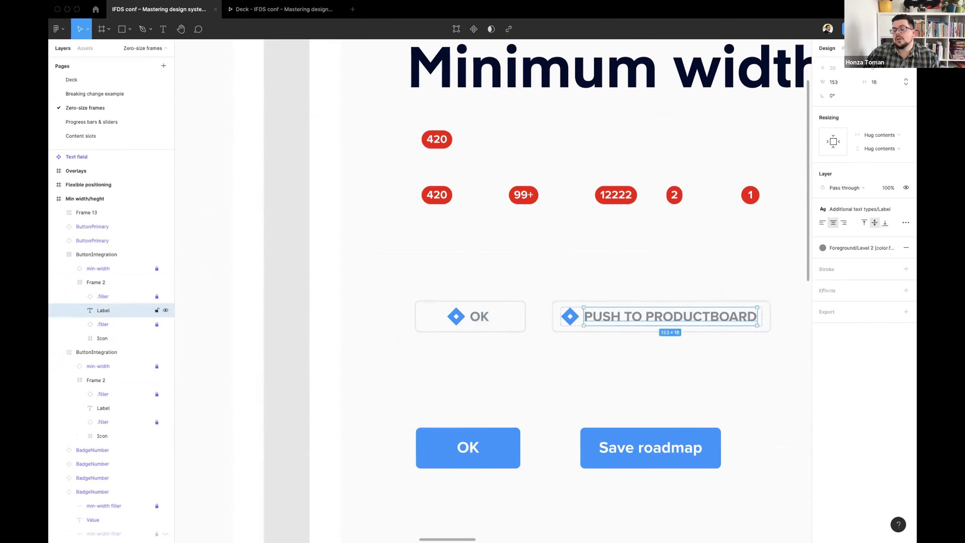
pyautogui.click(681, 360)
# - Examine the min-width layer inside the OK integration button and collapse its Frame 2 layer
pyautogui.hscroll(5, 669, 360)
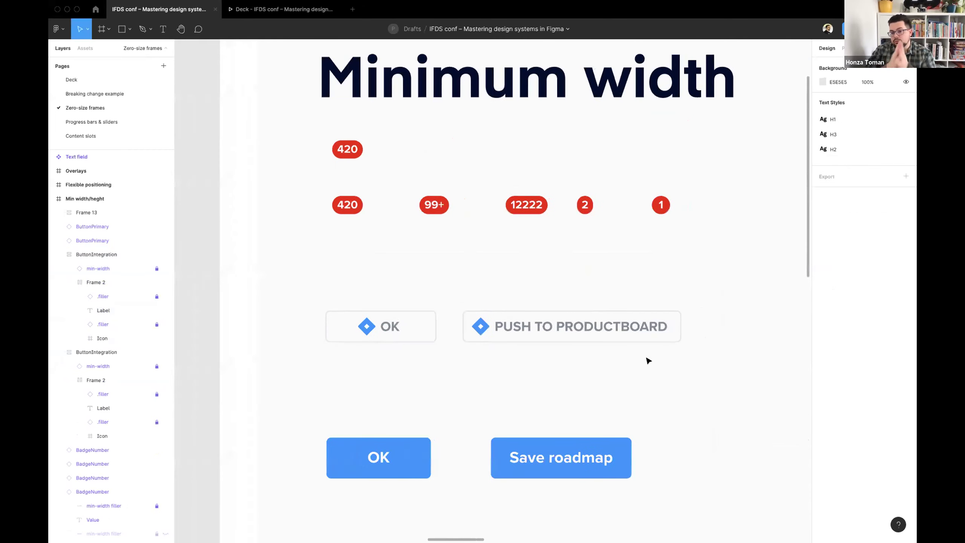
pyautogui.scroll(5, 601, 345)
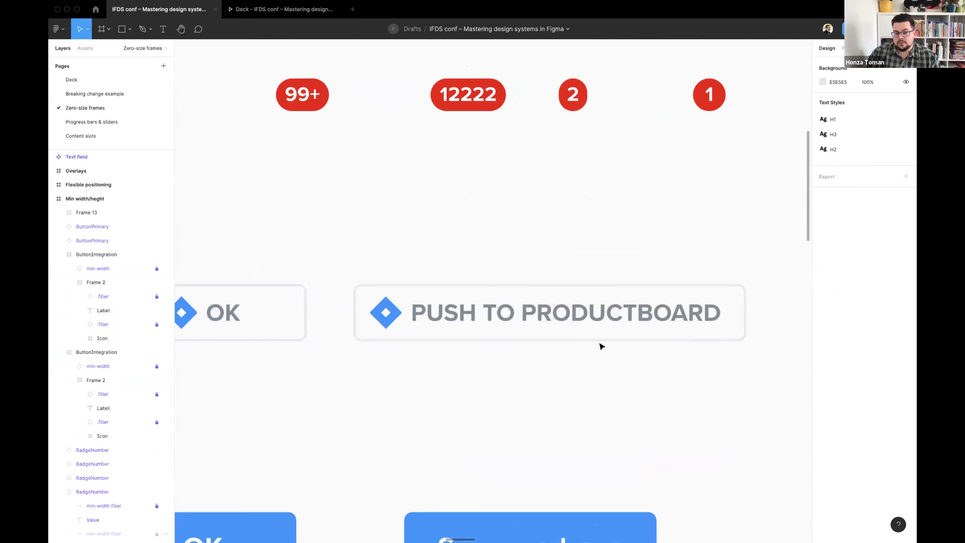
pyautogui.scroll(-3, 601, 345)
pyautogui.keyDown('super'); pyautogui.click(363, 327); pyautogui.keyUp('super')
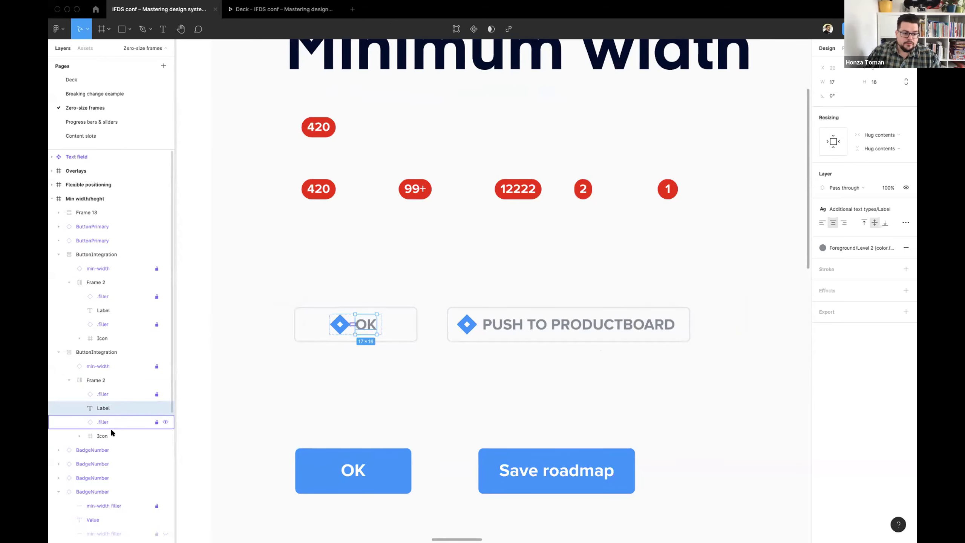
pyautogui.click(123, 367)
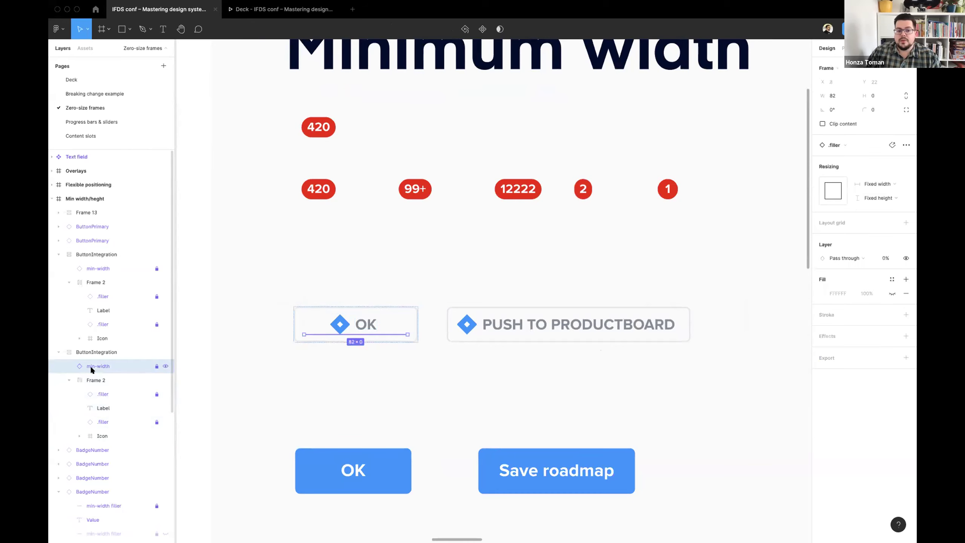
pyautogui.click(68, 379)
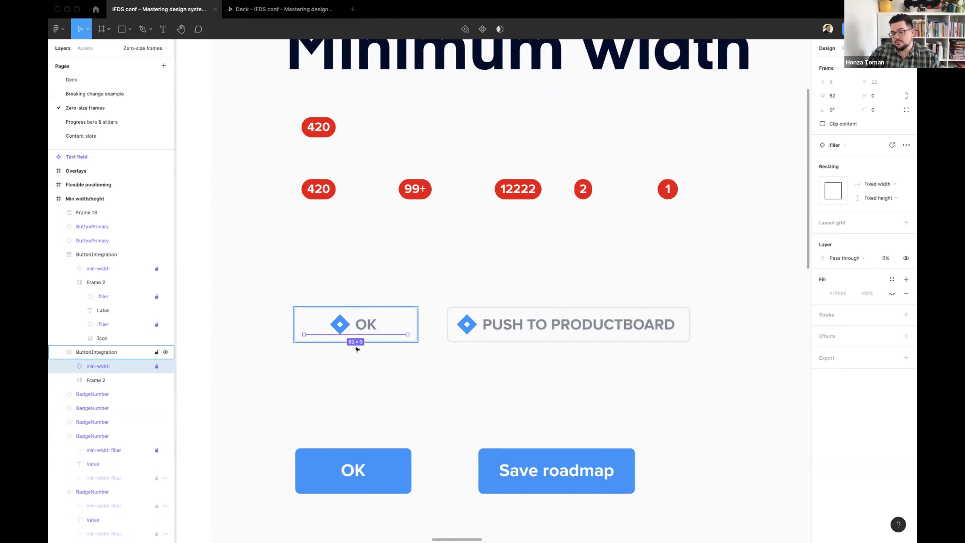
# - Replace the "Save roadmap" label on the primary button with the filler text "asdsaddasdasdsadad"
pyautogui.scroll(-3, 376, 347)
pyautogui.hscroll(-2, 376, 347)
pyautogui.hscroll(-3, 356, 349)
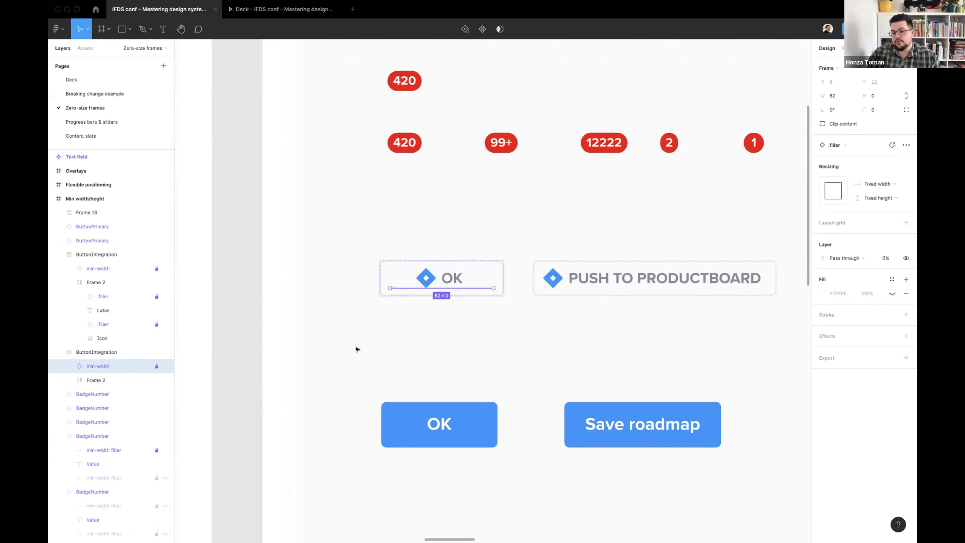
pyautogui.scroll(-3, 356, 349)
pyautogui.hscroll(3, 357, 349)
pyautogui.click(586, 426)
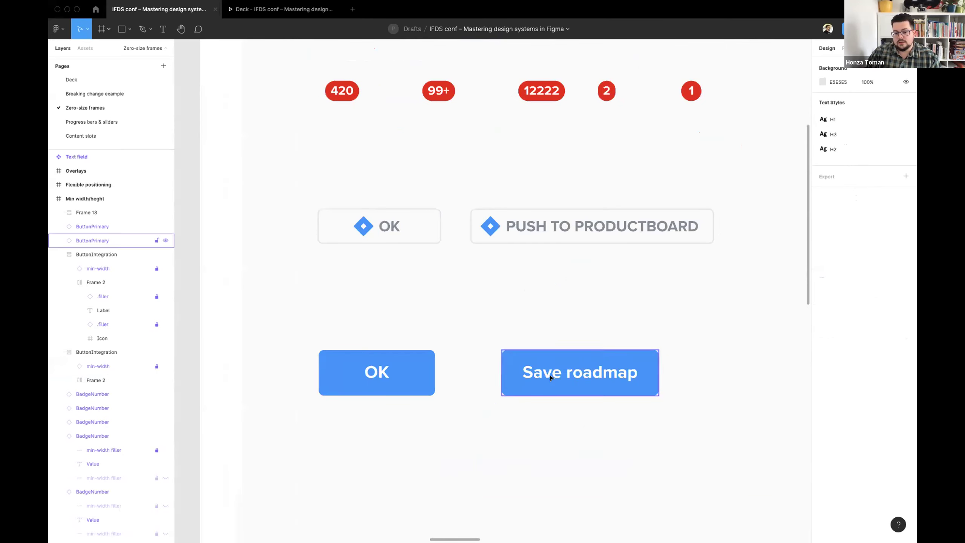
pyautogui.click(562, 374)
pyautogui.press('t')
pyautogui.click(580, 372)
pyautogui.hotkey('ctrl', 'a')
pyautogui.write('asdsaddasdasdsadad')
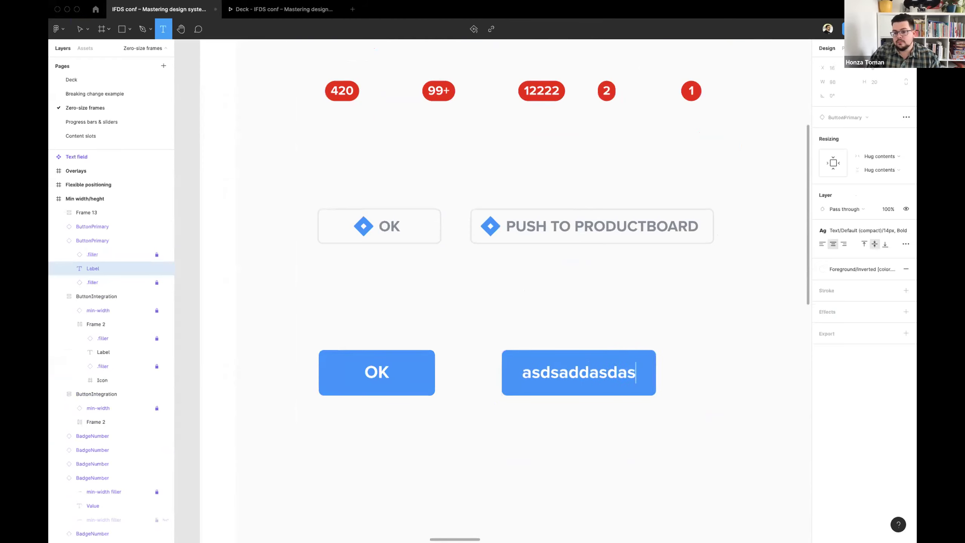
pyautogui.press('Escape')
pyautogui.press('Escape')
# - Clear the "Add feature name." text from the text area under Minimum height and undo the deletion
pyautogui.scroll(-3, 579, 375)
pyautogui.hscroll(8, 579, 375)
pyautogui.scroll(2, 579, 374)
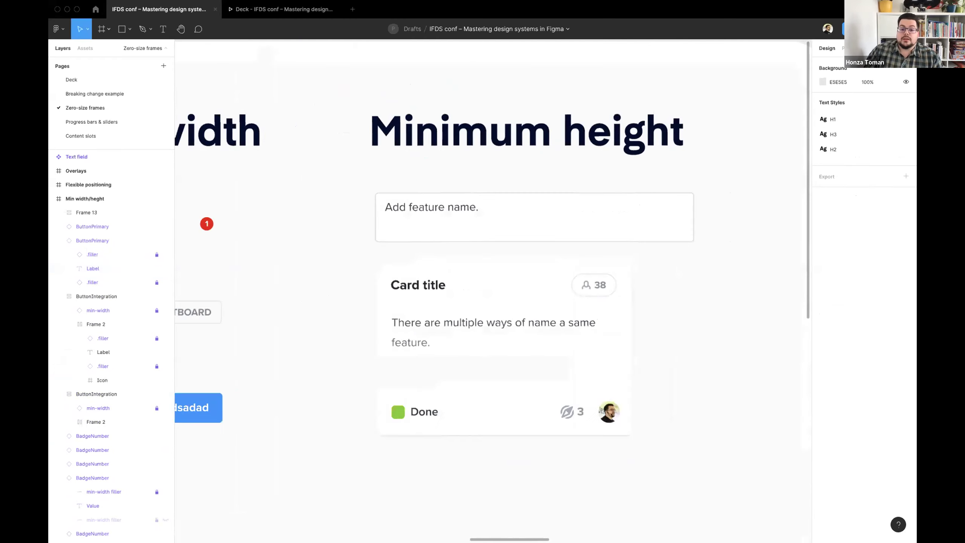
pyautogui.hscroll(-1, 590, 355)
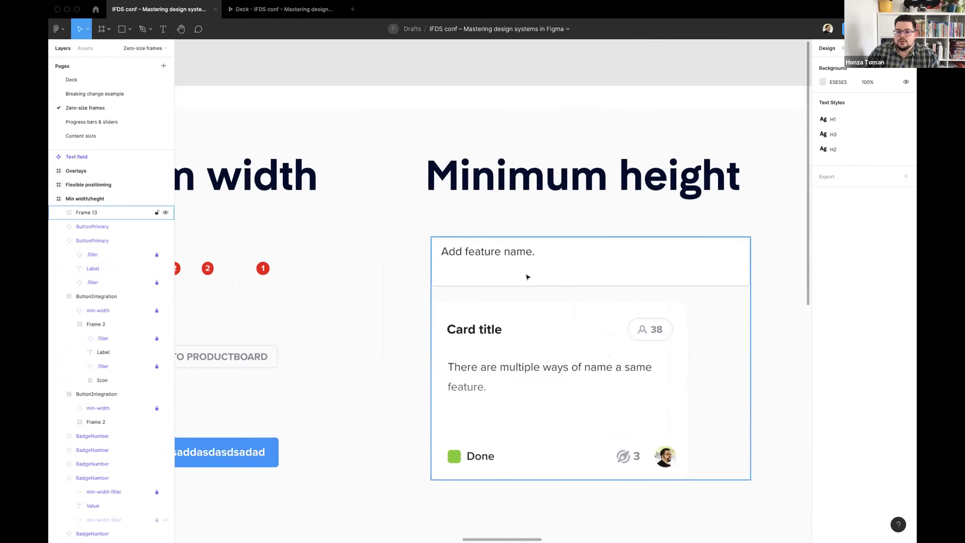
pyautogui.doubleClick(519, 268)
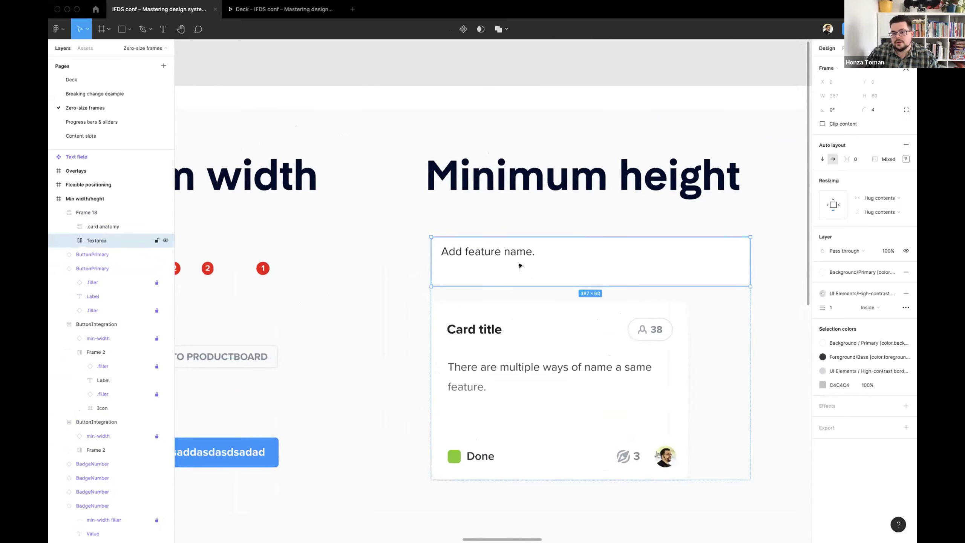
pyautogui.doubleClick(517, 255)
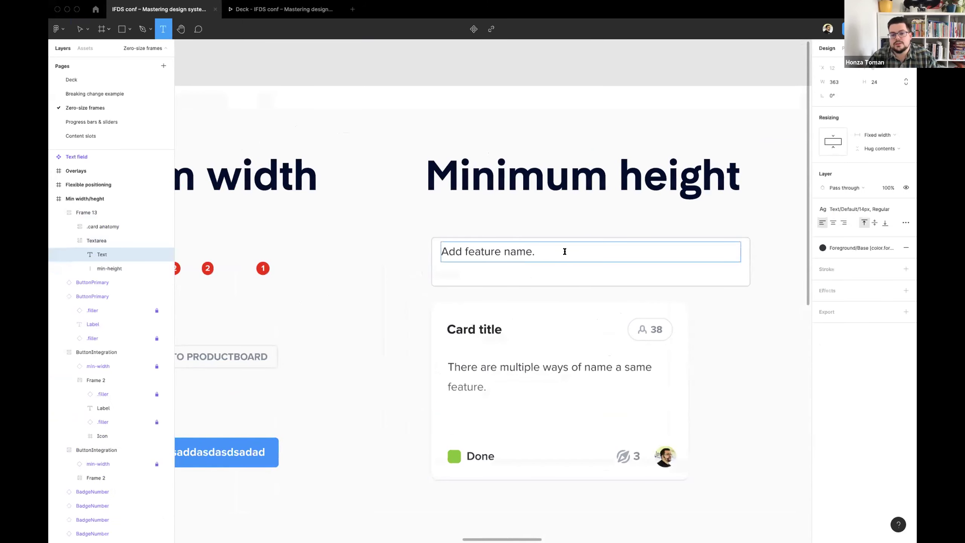
pyautogui.hotkey('ctrl', 'a')
pyautogui.press('BackSpace')
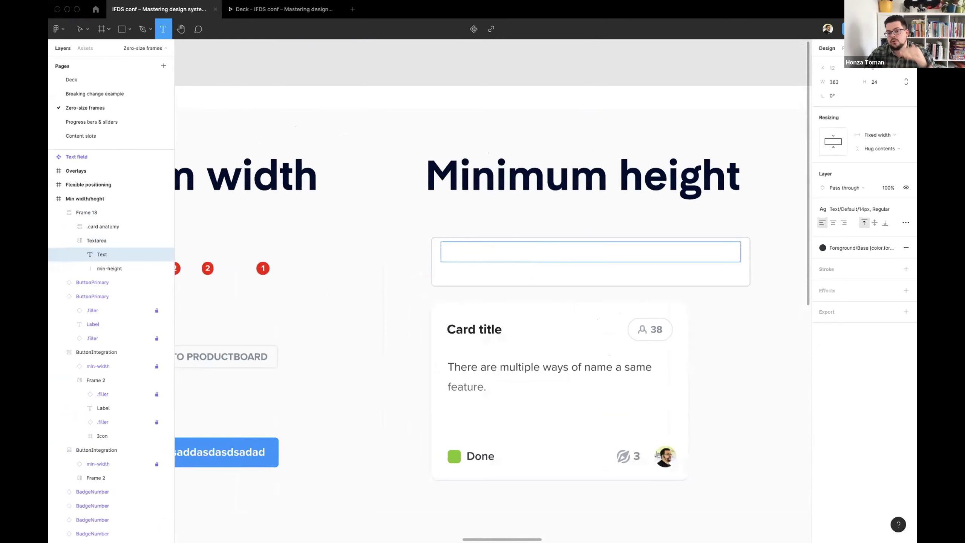
pyautogui.click(579, 279)
pyautogui.click(580, 279)
pyautogui.hotkey('ctrl', 'z')
pyautogui.hotkey('ctrl', 'z')
pyautogui.click(579, 282)
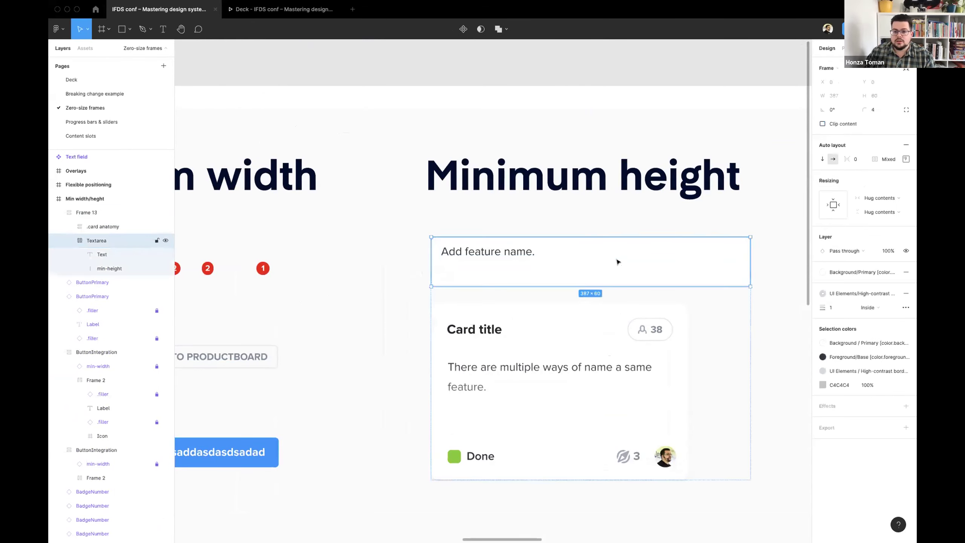
# - Add filler lines below "Add feature name." in the text area and trim them to a single second line reading "as"
pyautogui.doubleClick(513, 250)
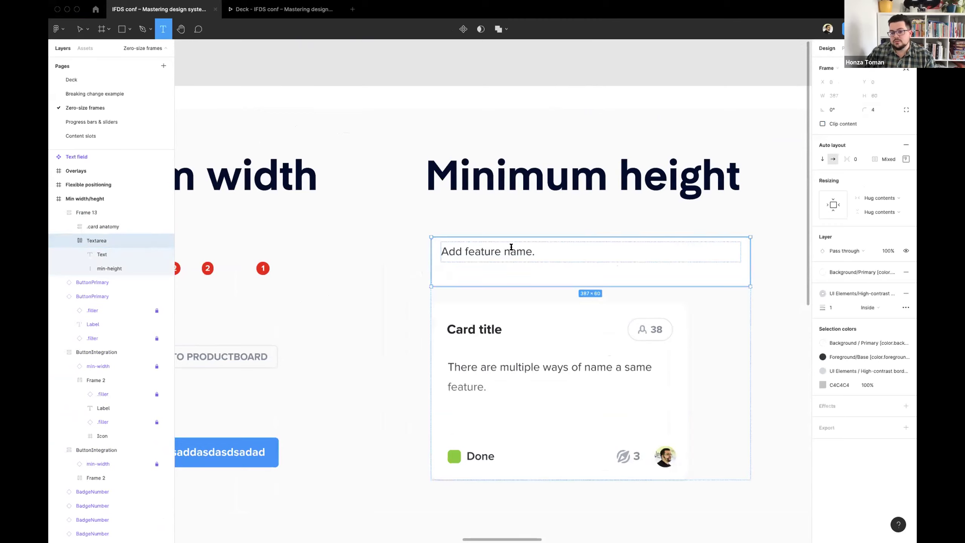
pyautogui.write('asd asd as dasd asd')
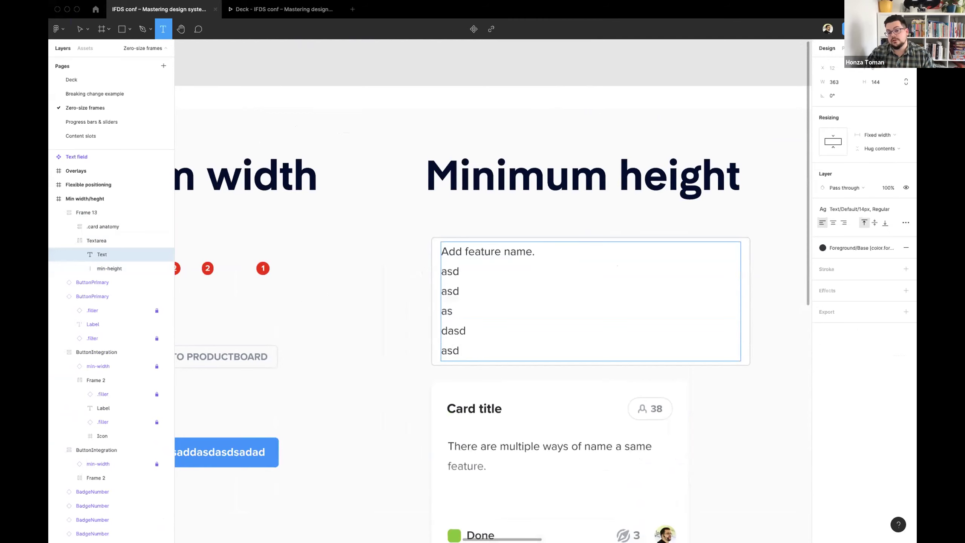
pyautogui.hotkey('shift', 'Up')
pyautogui.hotkey('shift', 'Up')
pyautogui.hotkey('shift', 'Up')
pyautogui.hotkey('shift', 'Up')
pyautogui.press('BackSpace')
pyautogui.press('Escape')
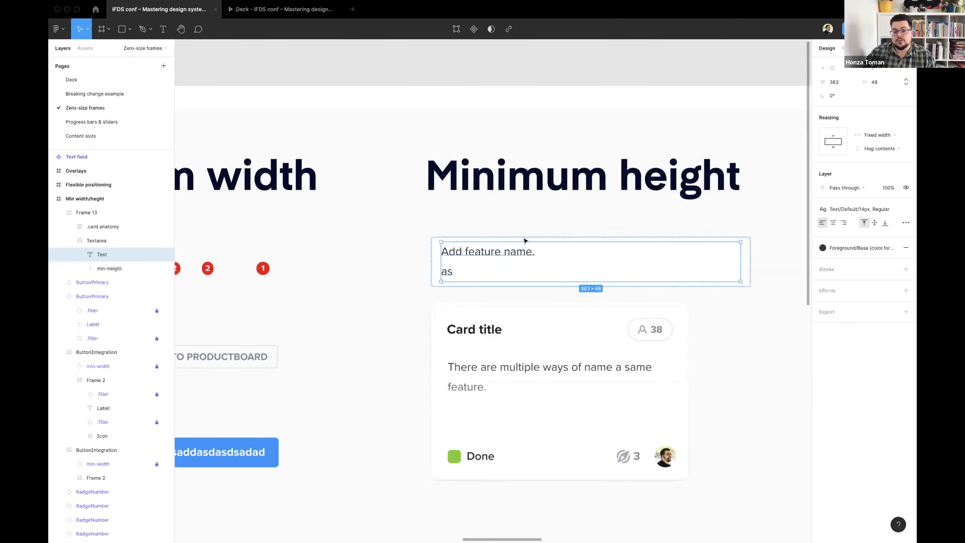
# - Examine the min-height layer inside the text area up close
pyautogui.click(116, 269)
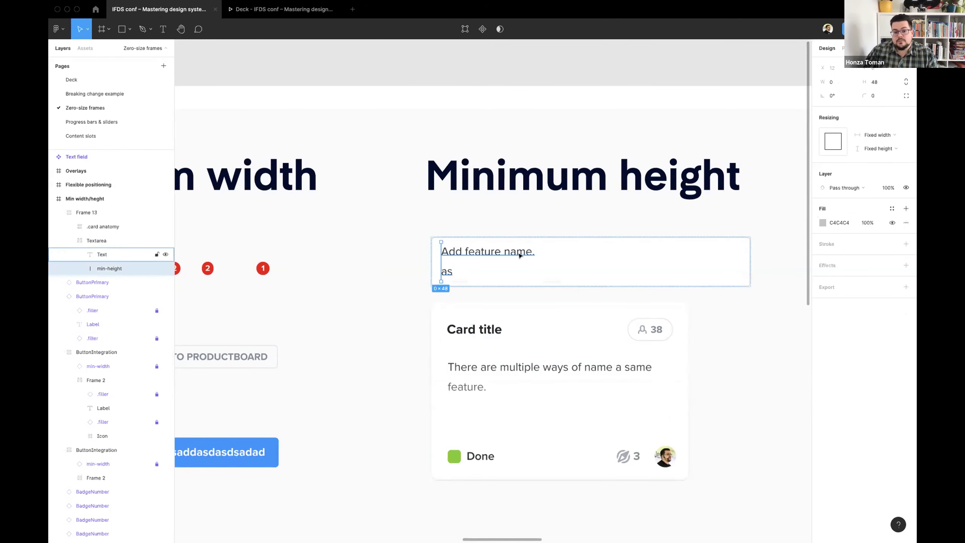
pyautogui.scroll(5, 437, 252)
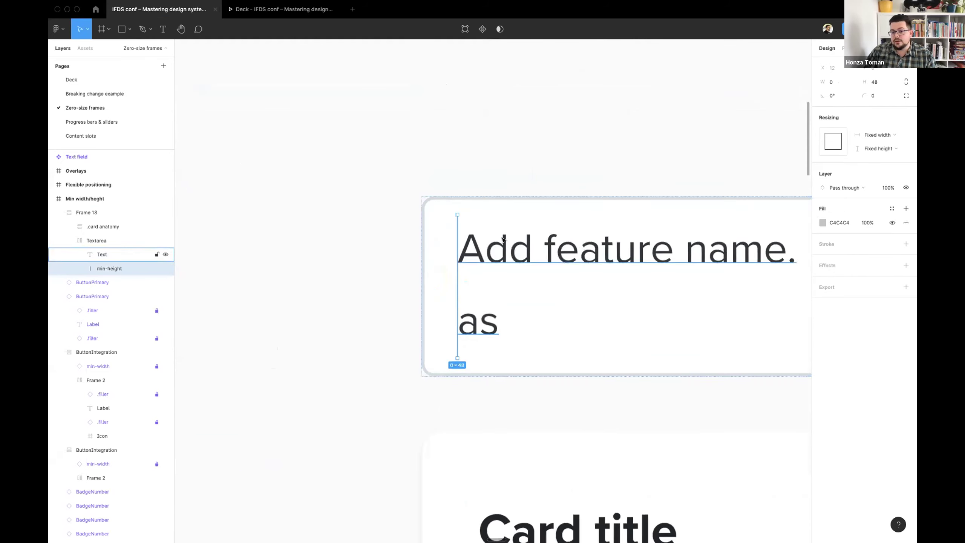
pyautogui.scroll(-5, 502, 239)
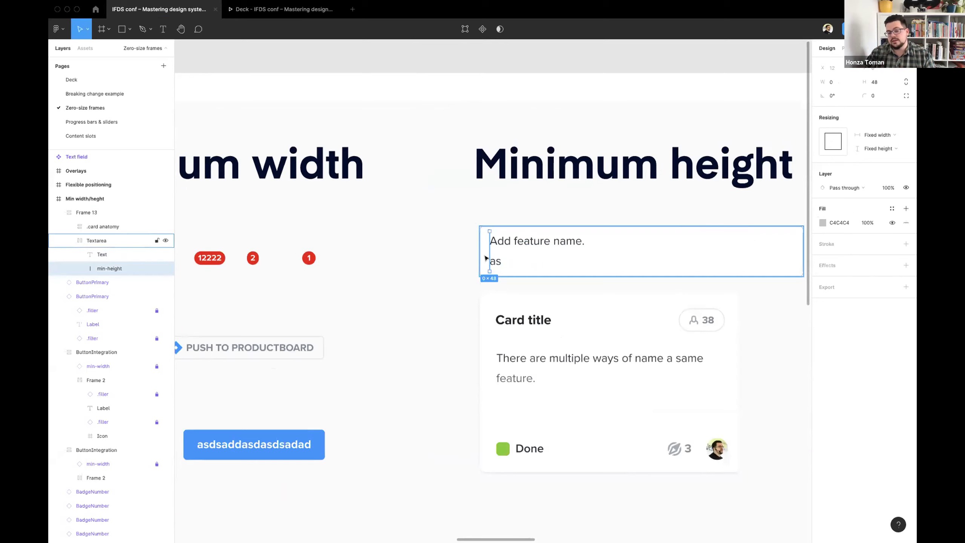
# - Extend the card's description with blank lines and three more copies of "There are multiple ways of name a same feature."
pyautogui.scroll(-3, 585, 380)
pyautogui.hscroll(4, 585, 380)
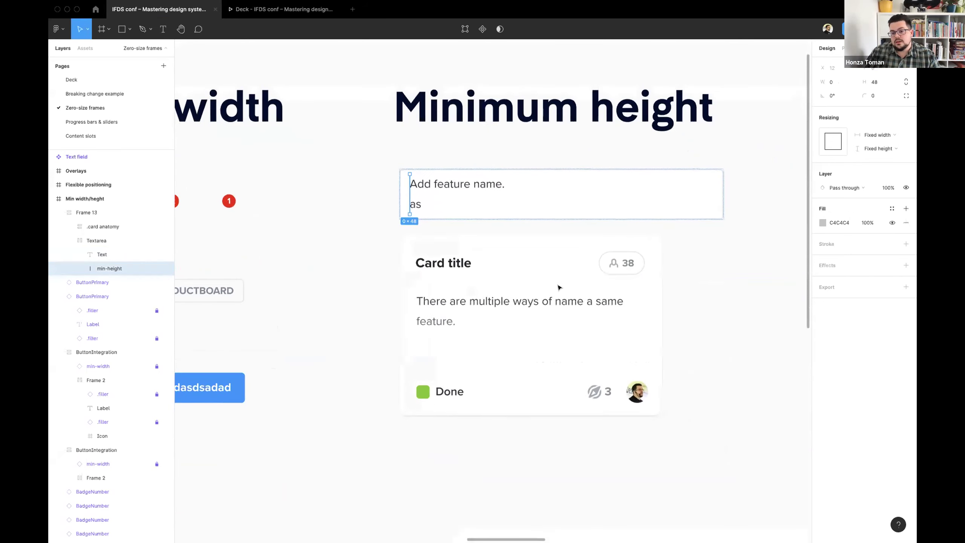
pyautogui.click(533, 309)
pyautogui.doubleClick(469, 300)
pyautogui.press('super+a')
pyautogui.hotkey('ctrl', 'c')
pyautogui.press('Right')
pyautogui.press('Return')
pyautogui.press('Return')
pyautogui.hotkey('ctrl', 'v')
pyautogui.hotkey('ctrl', 'v')
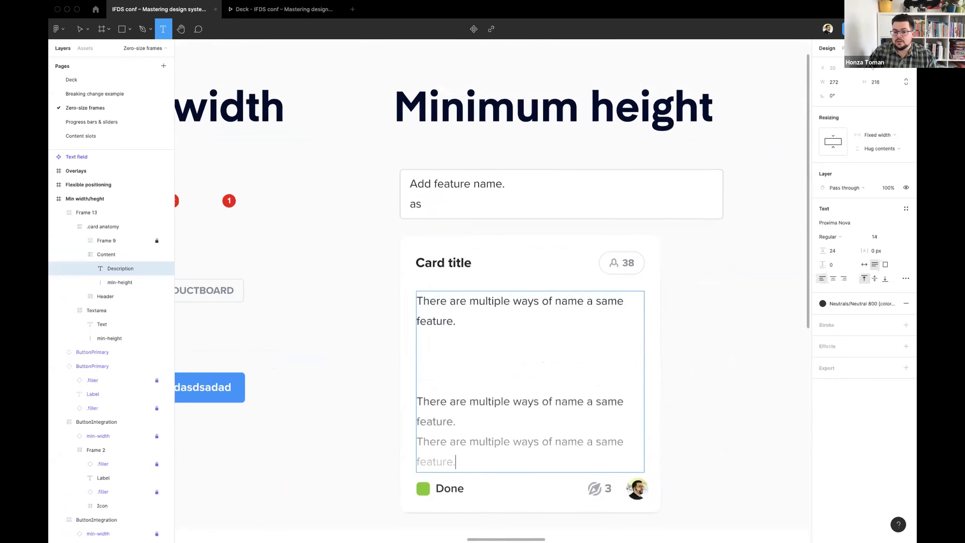
pyautogui.hotkey('ctrl', 'v')
pyautogui.press('Escape')
pyautogui.hotkey('ctrl', 'v')
pyautogui.press('Escape')
pyautogui.click(650, 307)
pyautogui.press('Delete')
# - Replace the "Productboard" tag label in the Flexible positioning frame with the filler text "asdasdadadsa"
pyautogui.scroll(-2, 622, 316)
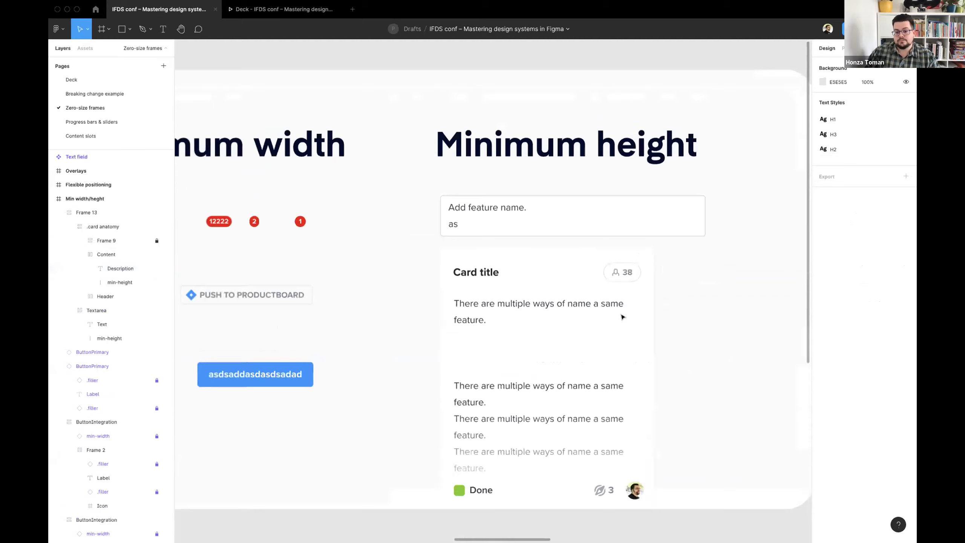
pyautogui.hscroll(10, 623, 317)
pyautogui.hscroll(-3, 621, 318)
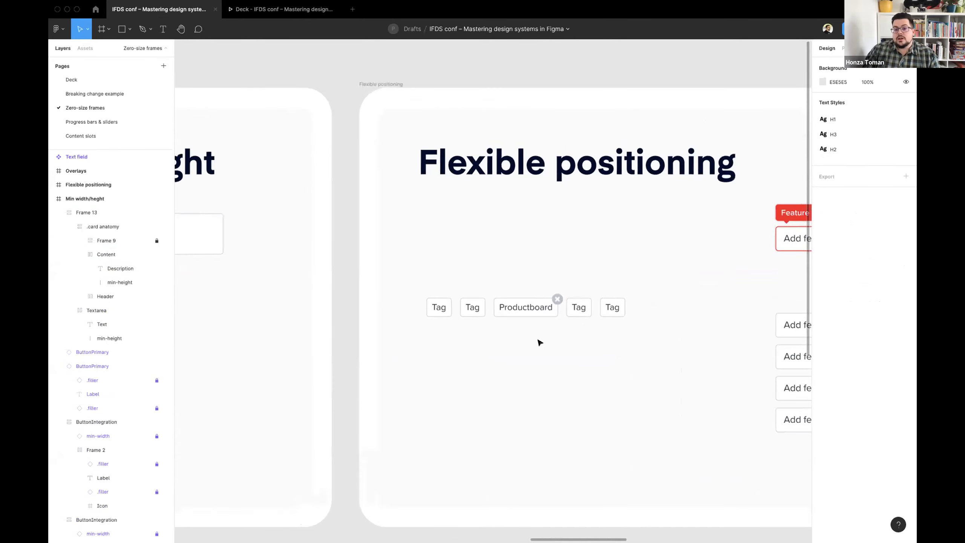
pyautogui.scroll(2, 540, 342)
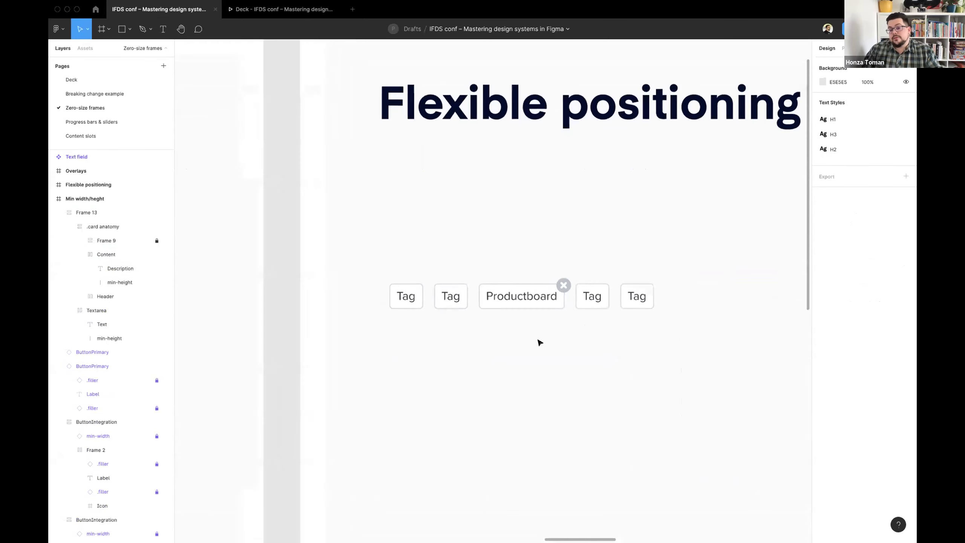
pyautogui.doubleClick(444, 303)
pyautogui.click(517, 356)
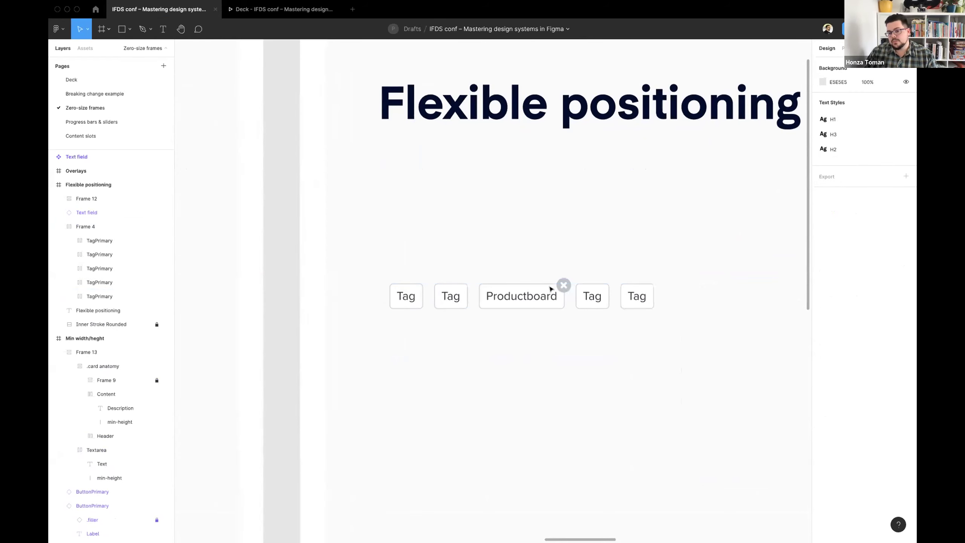
pyautogui.press('t')
pyautogui.doubleClick(521, 296)
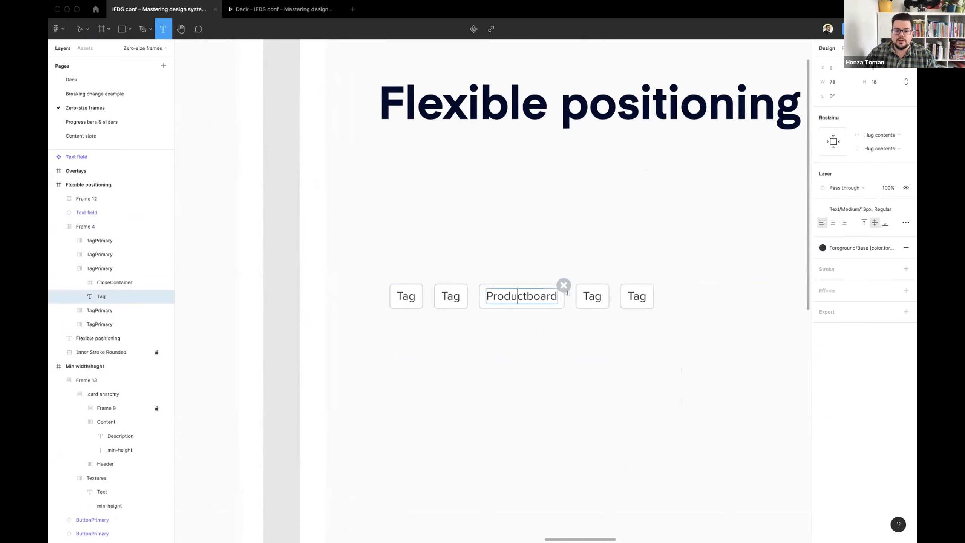
pyautogui.write('asdasdadadsa')
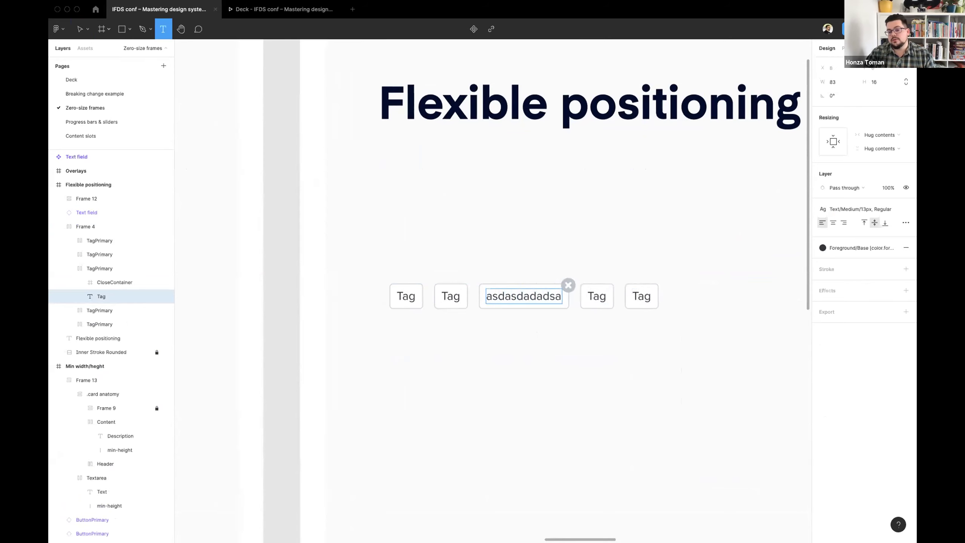
pyautogui.press('Escape')
pyautogui.press('Escape')
# - Examine the CloseContainer frame inside the middle tag and expand its contents
pyautogui.scroll(5, 561, 316)
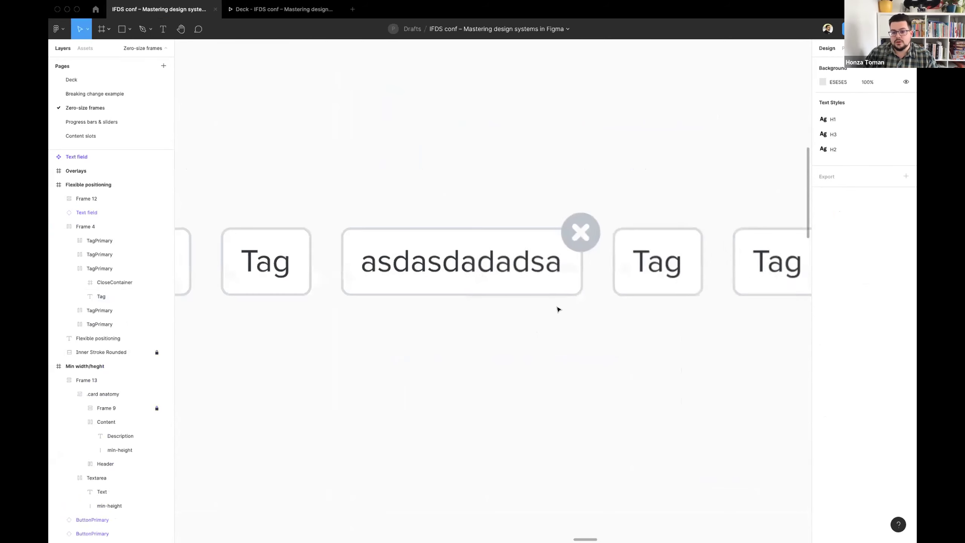
pyautogui.keyDown('super'); pyautogui.click(536, 265); pyautogui.keyUp('super')
pyautogui.click(114, 281)
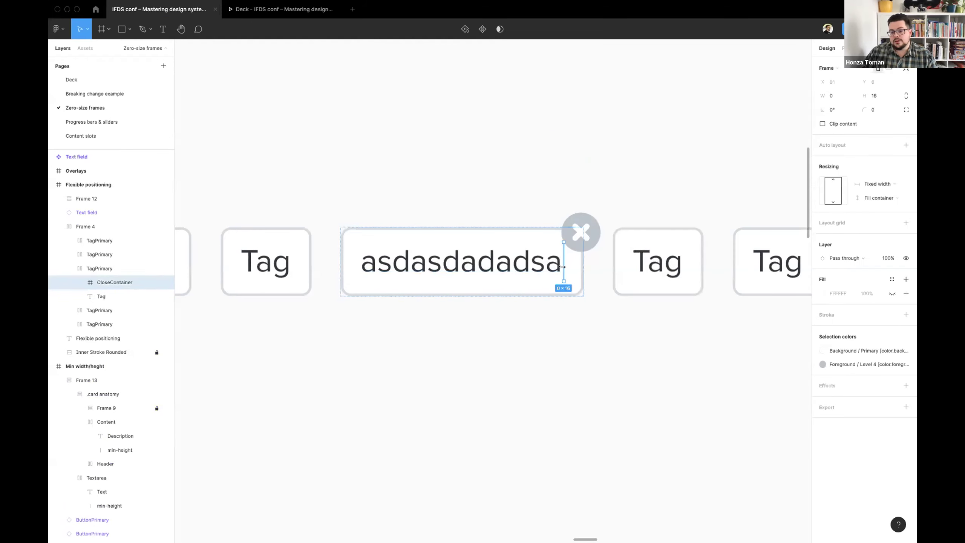
pyautogui.click(80, 282)
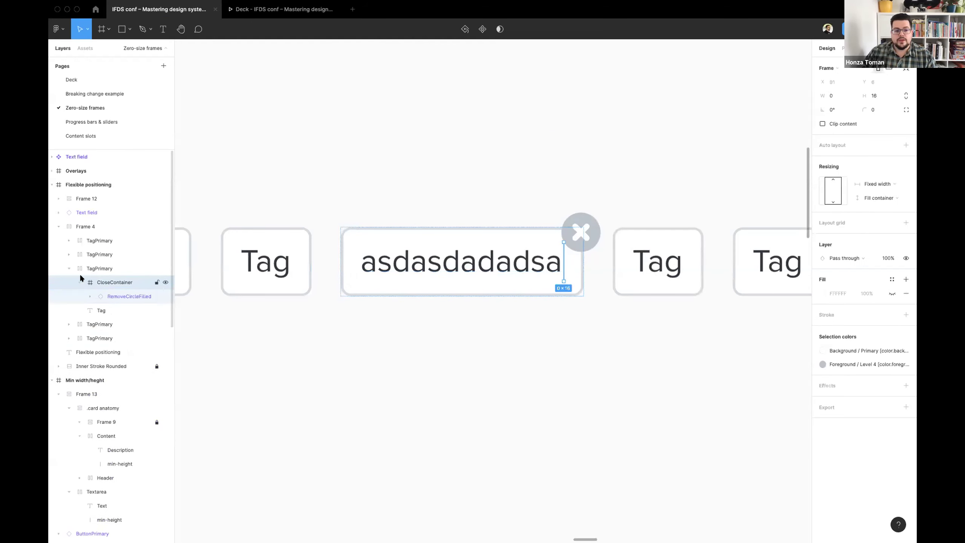
# - Nudge the RemoveCircleFilled icon around the middle tag in large and small increments, ending at X -1, Y -13
pyautogui.click(130, 296)
pyautogui.hotkey('shift', 'Left')
pyautogui.hotkey('shift', 'Left')
pyautogui.hotkey('shift', 'Left')
pyautogui.hotkey('shift', 'Right')
pyautogui.hotkey('shift', 'Right')
pyautogui.hotkey('shift', 'Left')
pyautogui.hotkey('shift', 'Left')
pyautogui.hotkey('shift', 'Right')
pyautogui.hotkey('shift', 'Right')
pyautogui.hotkey('shift', 'Right')
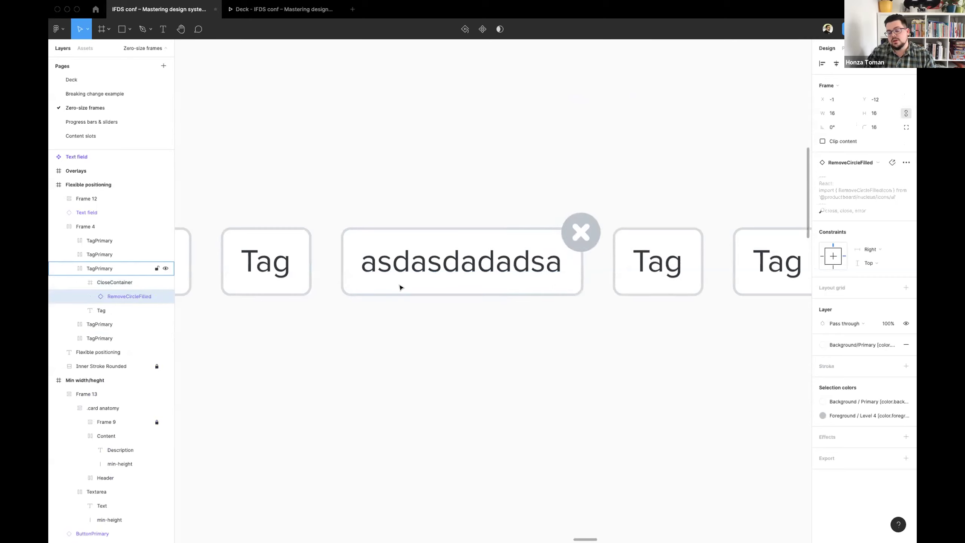
pyautogui.hotkey('shift', 'Left')
pyautogui.hotkey('shift', 'Left')
pyautogui.hotkey('shift', 'Up')
pyautogui.hotkey('shift', 'Right')
pyautogui.hotkey('shift', 'Right')
pyautogui.hotkey('shift', 'Down')
pyautogui.press('Up')
pyautogui.press('Up')
pyautogui.press('Up')
pyautogui.press('Right')
pyautogui.press('Right')
pyautogui.press('Left')
pyautogui.press('Left')
pyautogui.press('Down')
pyautogui.press('Down')
pyautogui.scroll(-5, 423, 350)
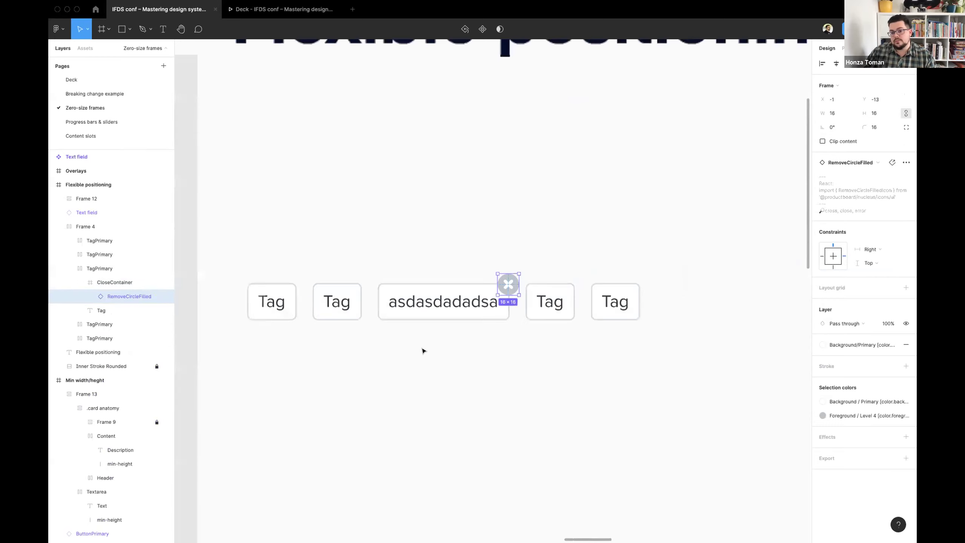
# - Turn on the With error property for the second text field in the stack of four
pyautogui.scroll(-3, 423, 350)
pyautogui.click(541, 302)
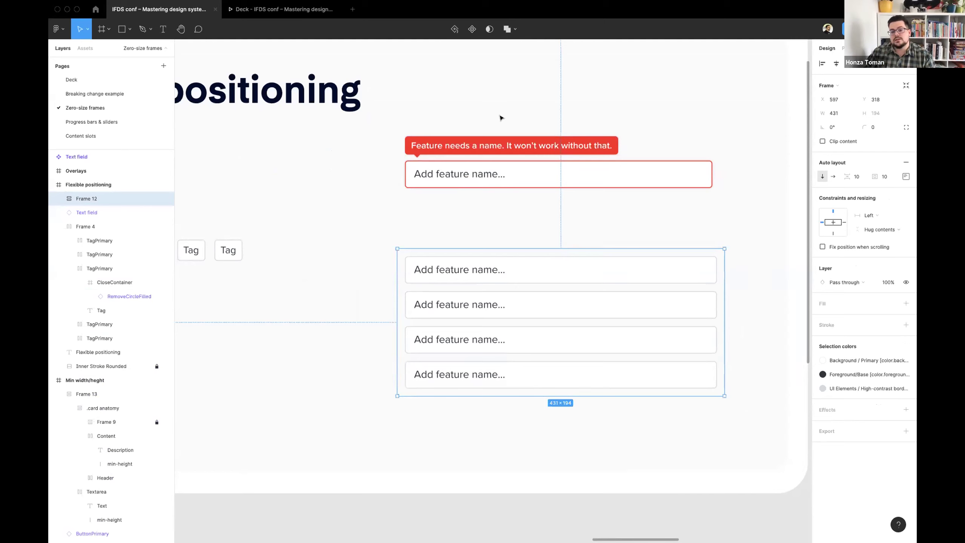
pyautogui.click(462, 296)
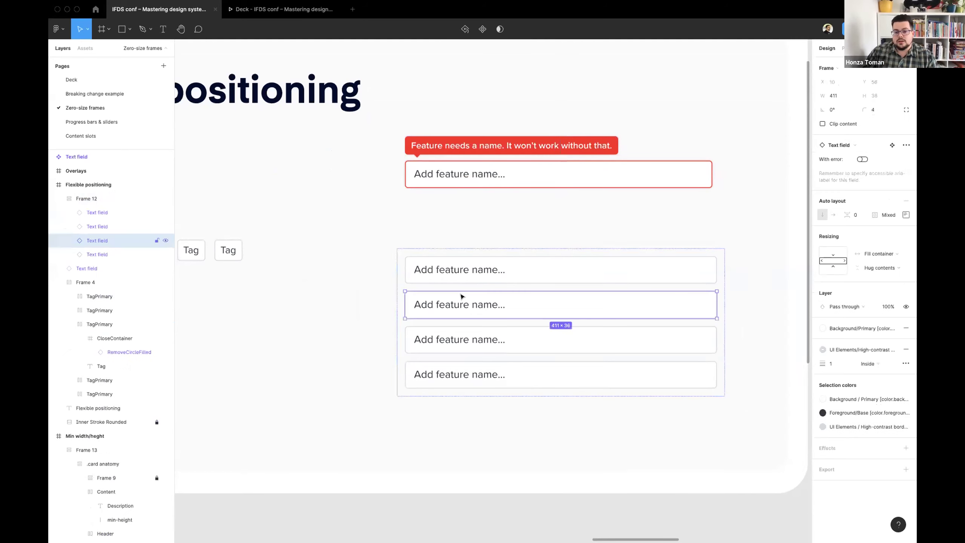
pyautogui.click(861, 160)
pyautogui.click(581, 222)
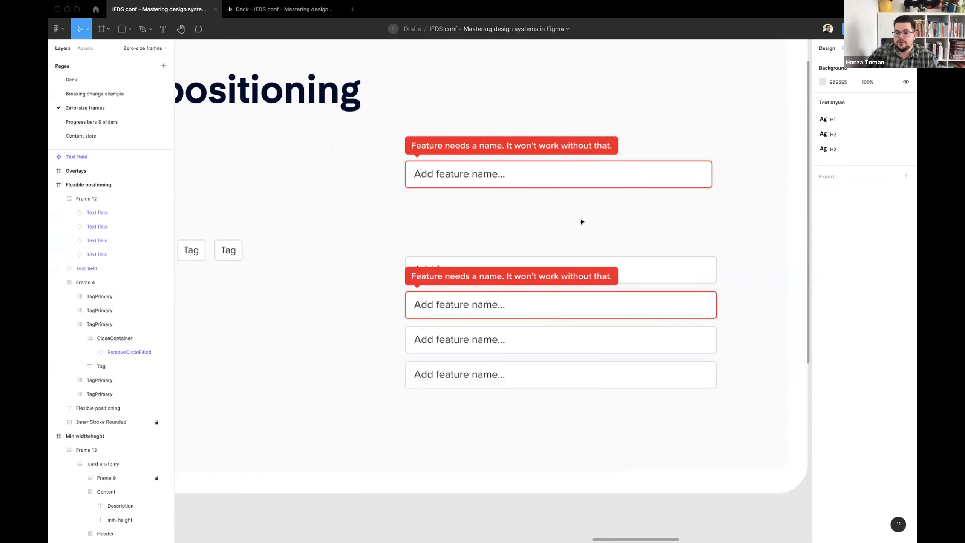
# - Examine the Tooltip position frame and its nested ErrorTooltip inside the standalone text field with the error
pyautogui.scroll(-5, 581, 222)
pyautogui.scroll(5, 563, 227)
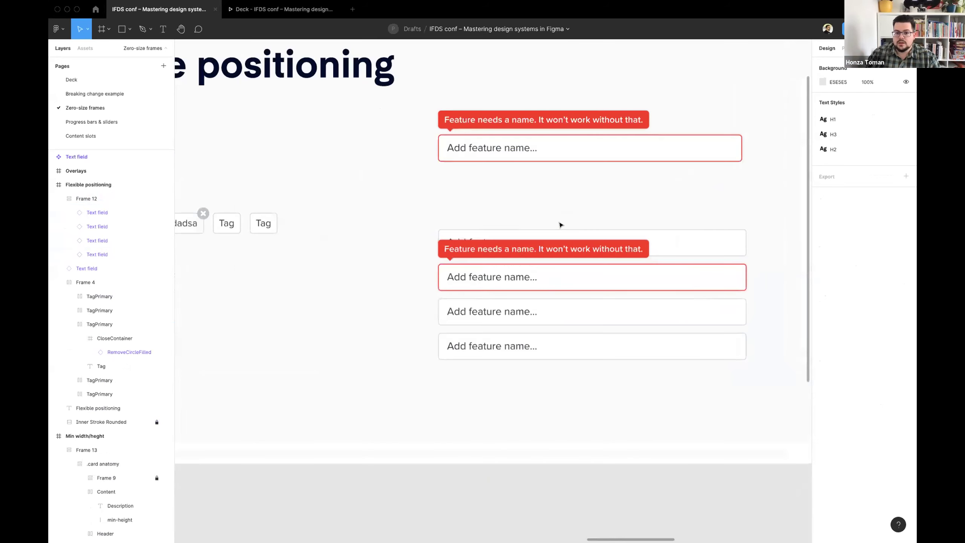
pyautogui.click(508, 157)
pyautogui.scroll(5, 506, 155)
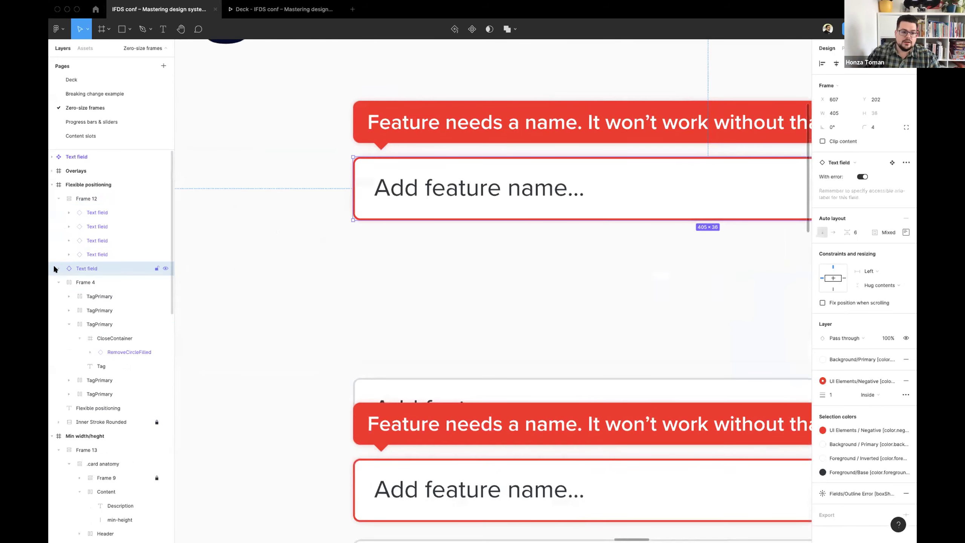
pyautogui.click(54, 268)
pyautogui.click(106, 296)
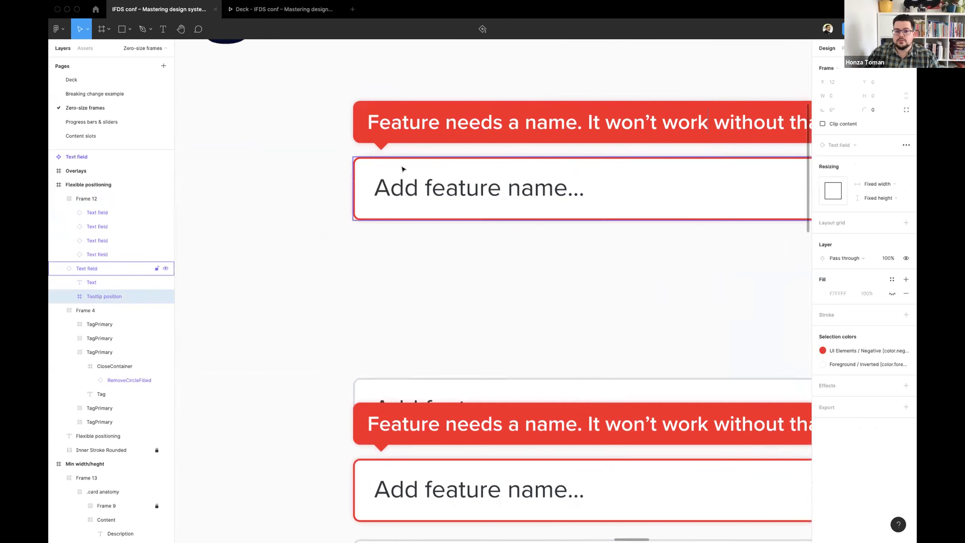
pyautogui.scroll(-5, 402, 169)
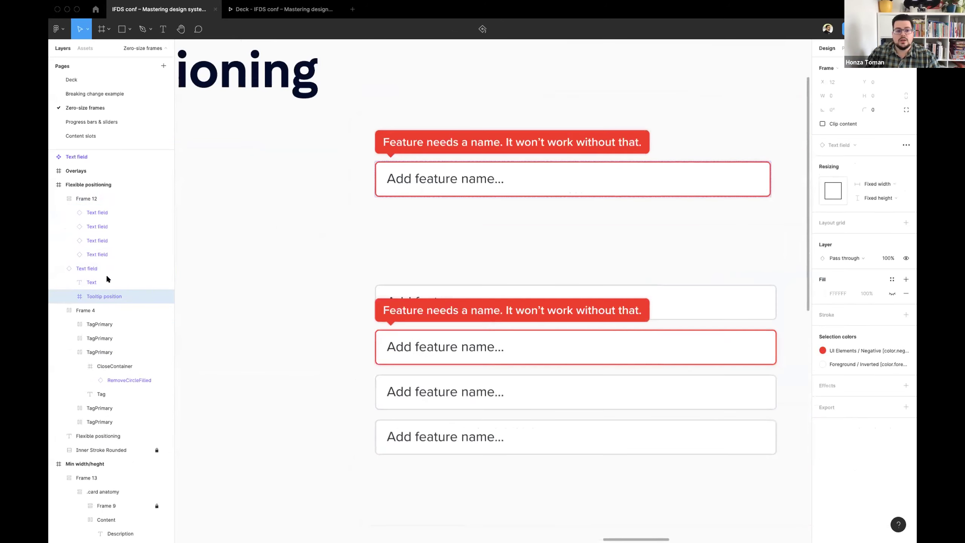
pyautogui.click(69, 296)
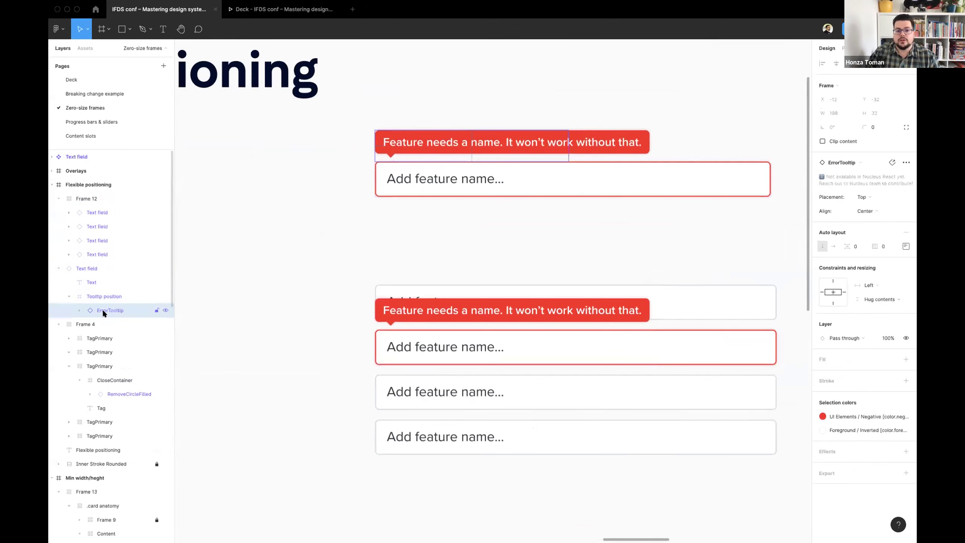
pyautogui.click(491, 218)
pyautogui.click(482, 170)
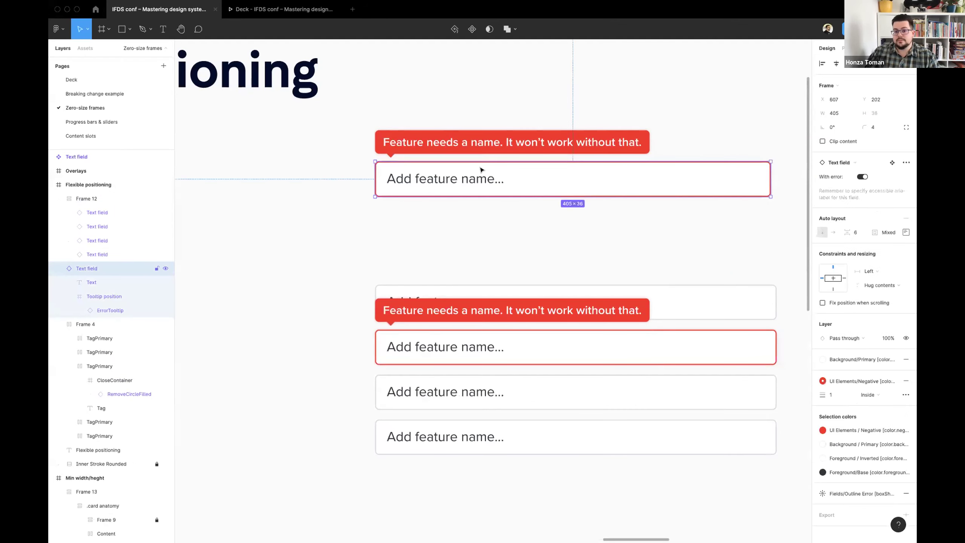
# - Examine the two example cards in the Overlays positioning section, comparing the plain card with the one that has an overlay
pyautogui.scroll(-5, 618, 133)
pyautogui.hscroll(5, 617, 133)
pyautogui.hscroll(2, 617, 133)
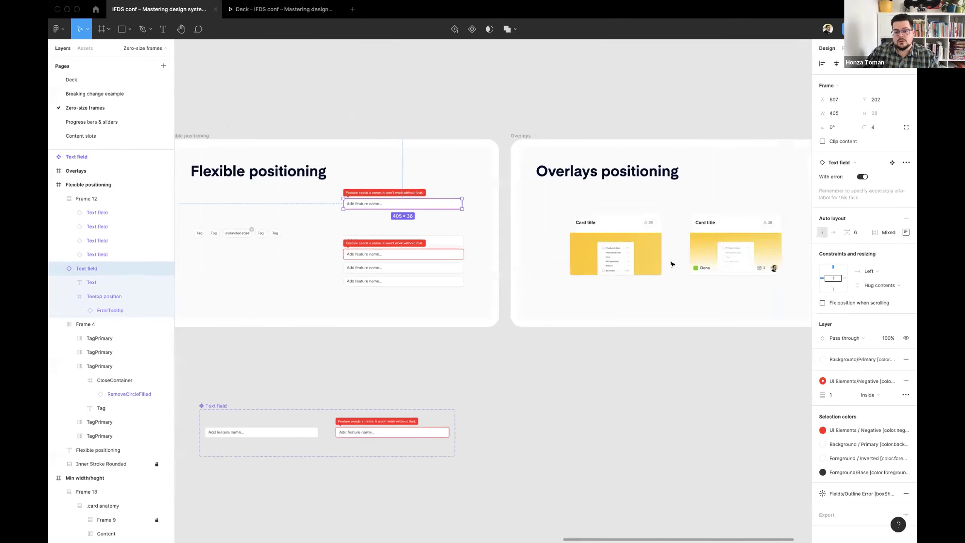
pyautogui.scroll(5, 671, 264)
pyautogui.hscroll(5, 672, 263)
pyautogui.hscroll(1, 671, 264)
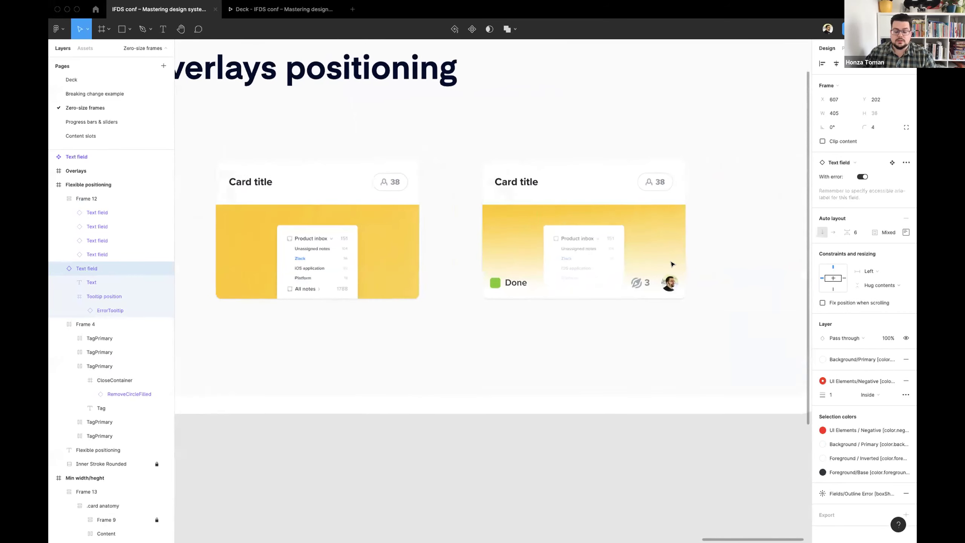
pyautogui.hscroll(-4, 646, 306)
pyautogui.scroll(1, 646, 306)
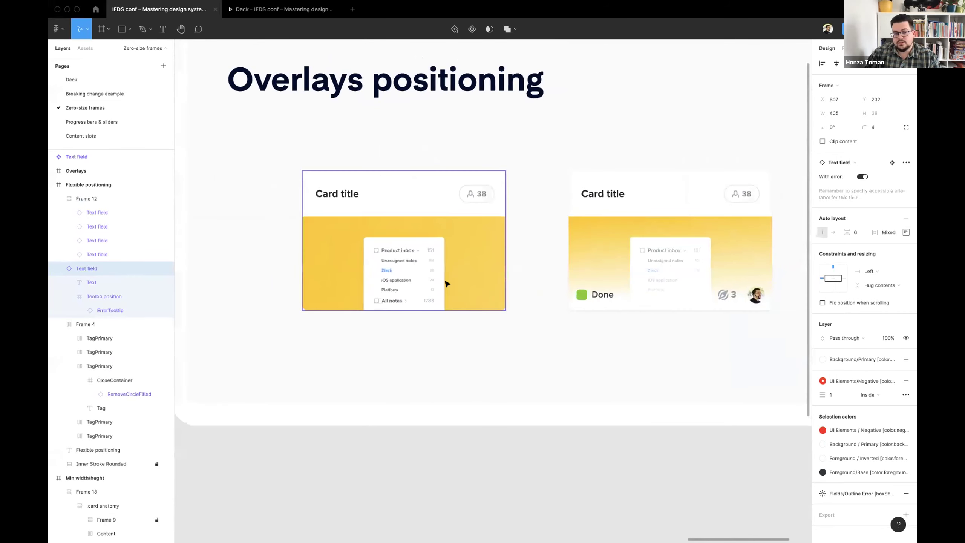
pyautogui.hscroll(-2, 447, 284)
pyautogui.hscroll(5, 446, 283)
pyautogui.hscroll(-4, 447, 283)
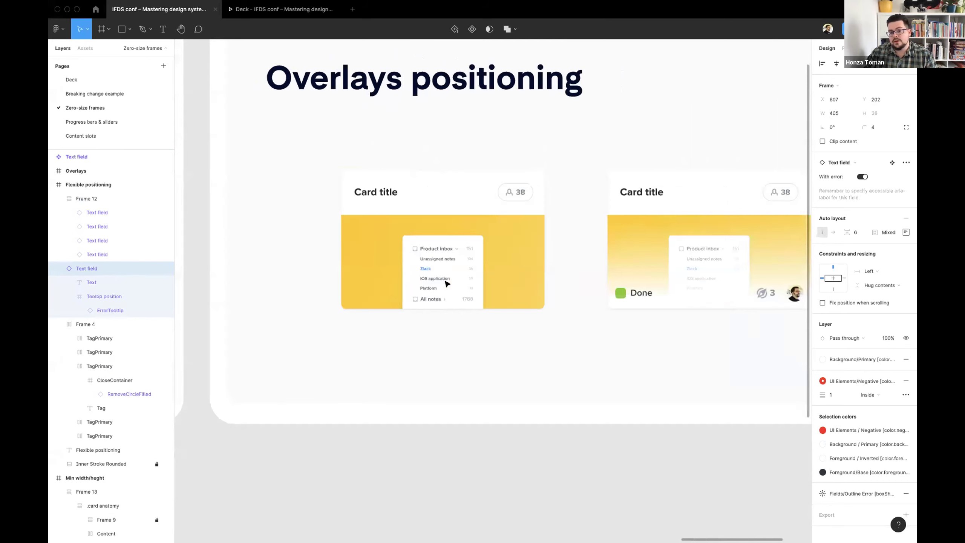
# - Inspect the Overlay frame on the card marked Done and the Overlaw wrapper frame that contains it
pyautogui.hscroll(4, 503, 285)
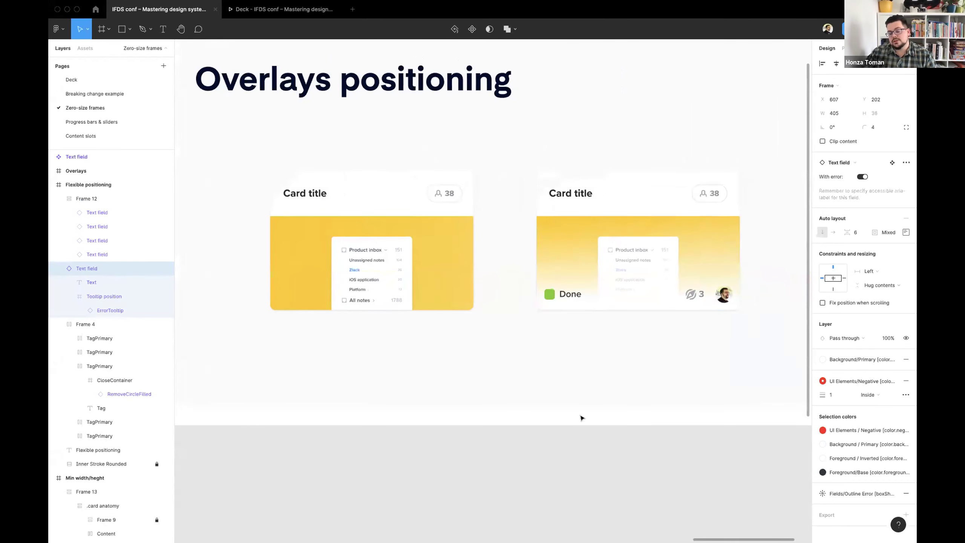
pyautogui.keyDown('super'); pyautogui.click(616, 302); pyautogui.keyUp('super')
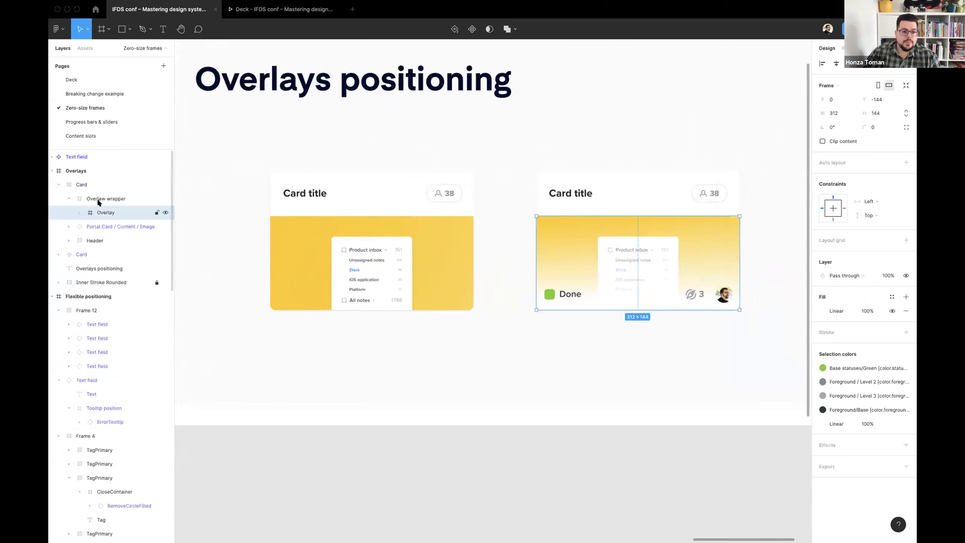
pyautogui.click(103, 199)
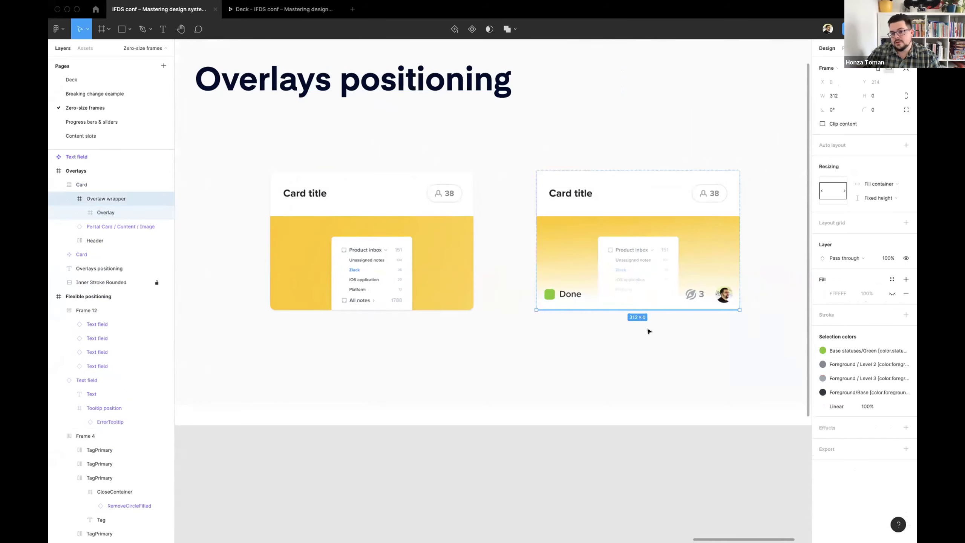
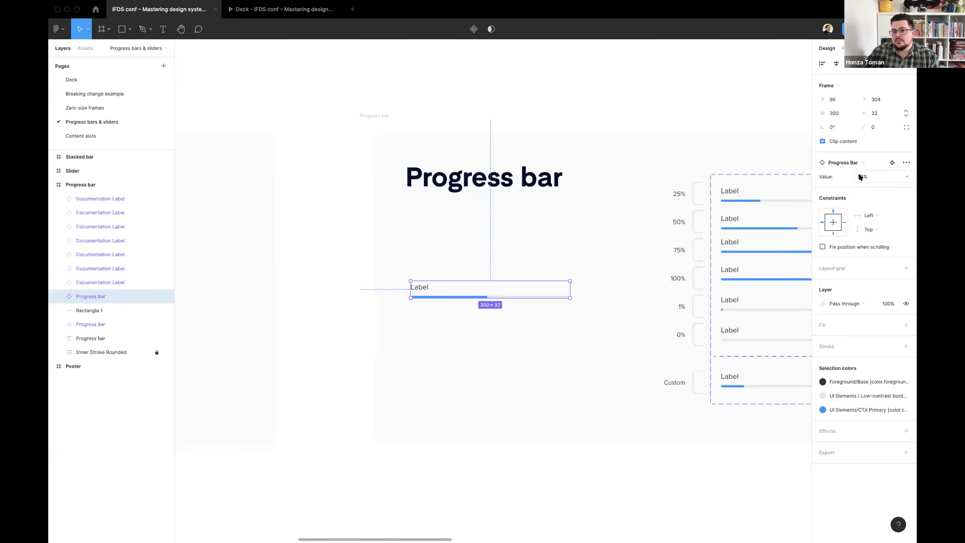
# - Switch the standalone progress bar's Value to Custom and set its inner Bar's item spacing to 134
pyautogui.click(876, 207)
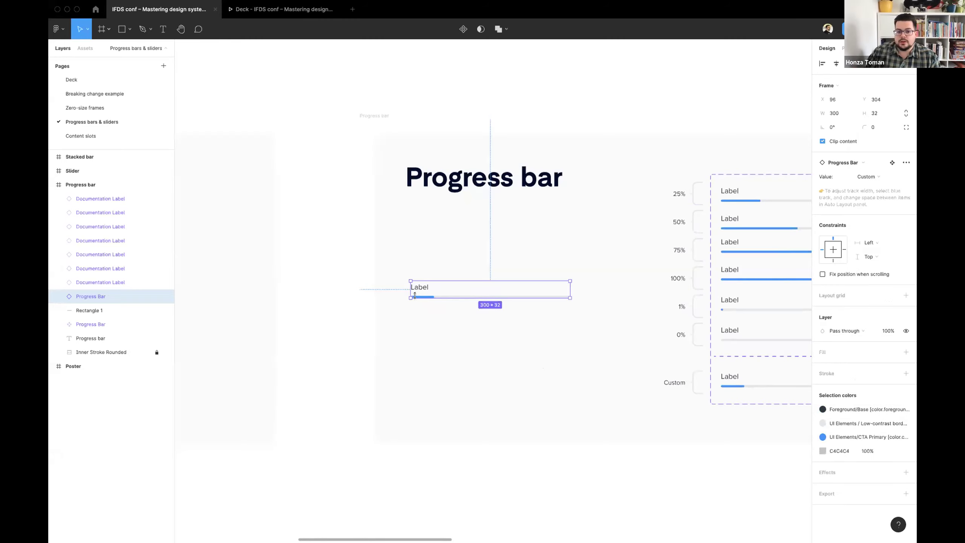
pyautogui.click(423, 319)
pyautogui.keyDown('super'); pyautogui.click(423, 291); pyautogui.keyUp('super')
pyautogui.click(423, 305)
pyautogui.doubleClick(423, 299)
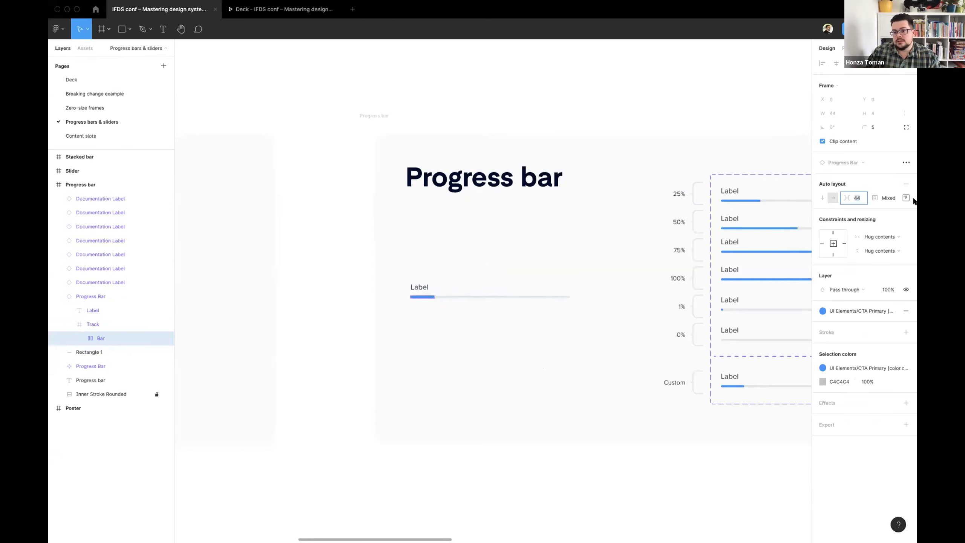
pyautogui.hotkey('shift', 'Up')
pyautogui.hotkey('shift', 'Up')
pyautogui.hotkey('shift', 'Up')
pyautogui.hotkey('shift', 'Up')
pyautogui.hotkey('shift', 'Up')
pyautogui.hotkey('shift', 'Up')
pyautogui.hotkey('shift', 'Up')
pyautogui.hotkey('shift', 'Up')
pyautogui.hotkey('shift', 'Up')
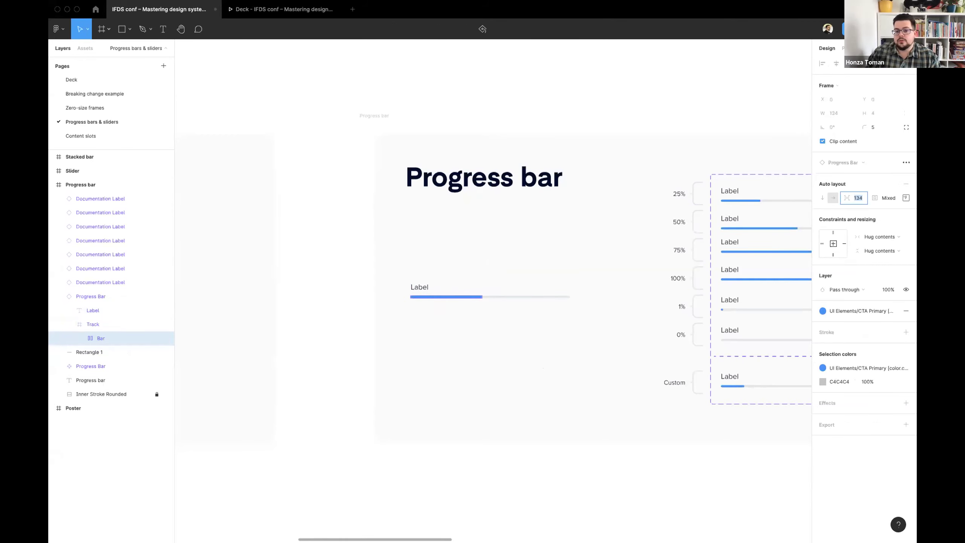
# - Shorten the custom progress bar by reducing its inner Bar's item spacing to 74
pyautogui.scroll(5, 464, 328)
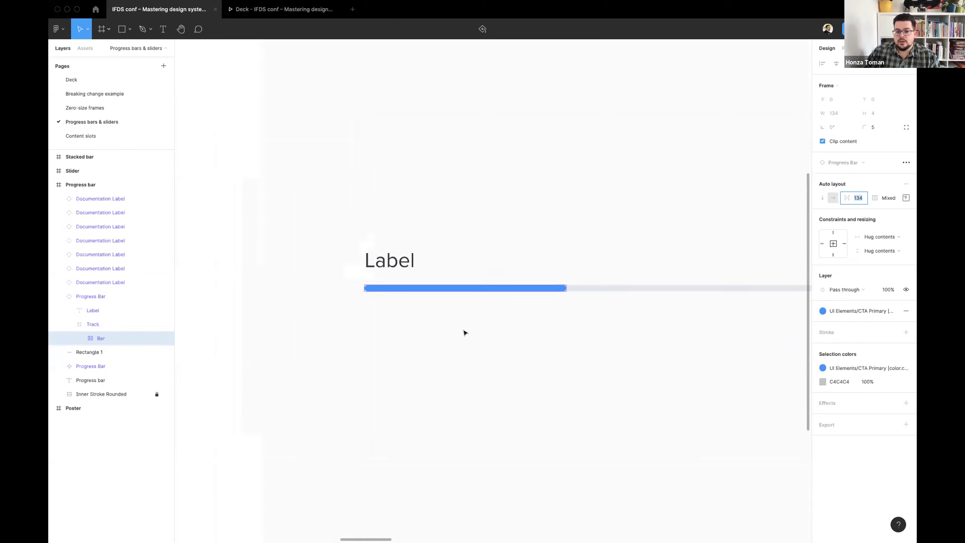
pyautogui.click(474, 333)
pyautogui.scroll(-5, 475, 327)
pyautogui.doubleClick(497, 305)
pyautogui.click(859, 198)
pyautogui.hotkey('shift', 'Down')
pyautogui.hotkey('shift', 'Down')
pyautogui.hotkey('shift', 'Down')
pyautogui.hotkey('shift', 'Down')
pyautogui.hotkey('shift', 'Down')
pyautogui.hotkey('shift', 'Down')
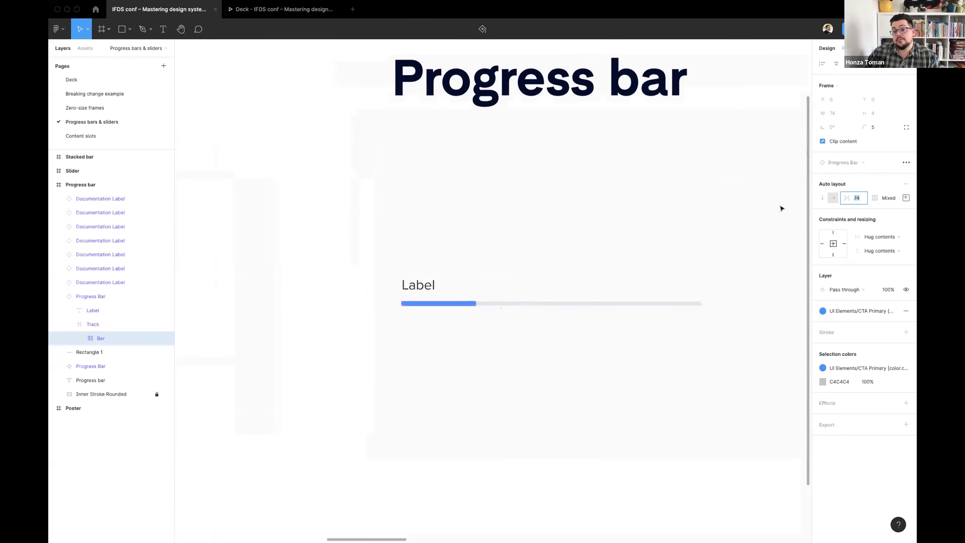
# - Reveal the layers inside the progress bar's Bar frame and examine its Right block and Left block
pyautogui.click(97, 338)
pyautogui.click(79, 338)
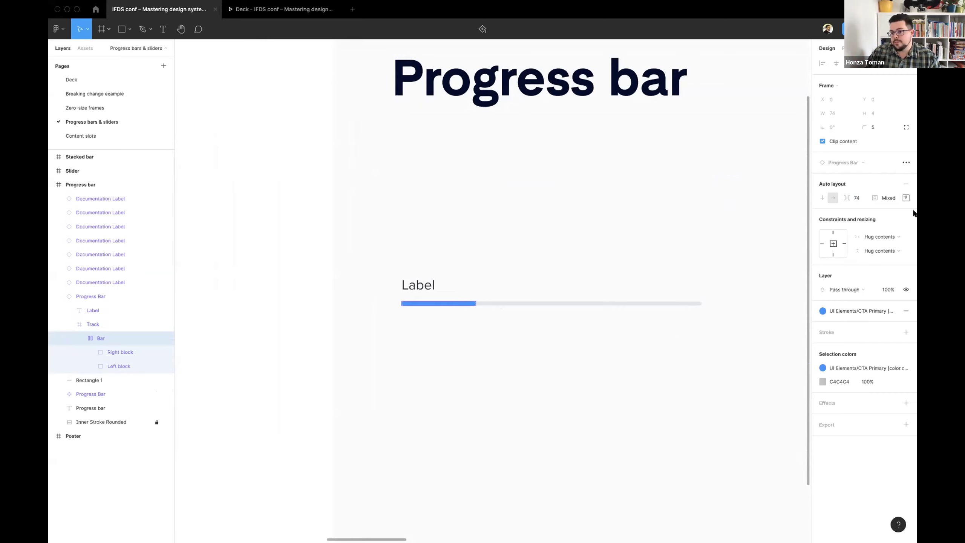
pyautogui.click(104, 321)
pyautogui.click(104, 337)
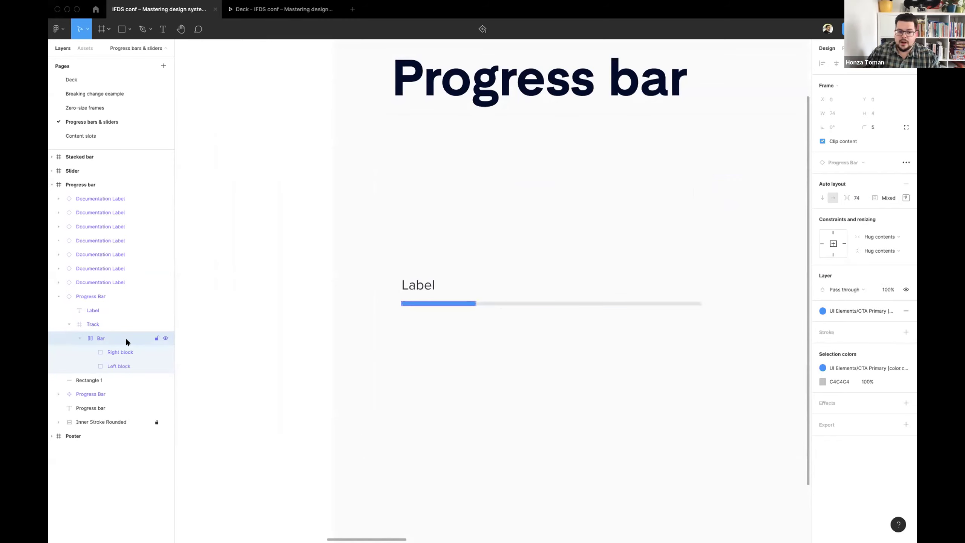
pyautogui.click(127, 360)
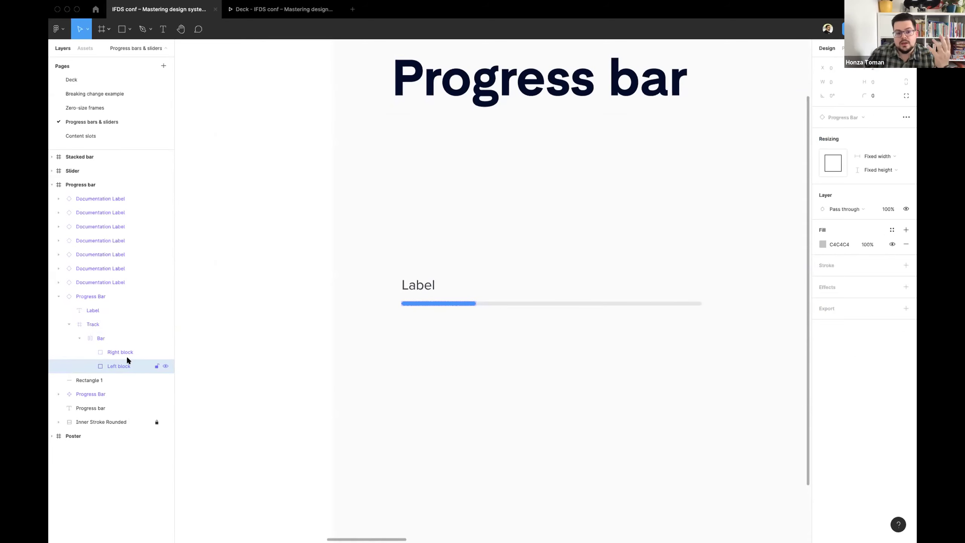
# - Lengthen the custom progress bar by setting its inner Bar's item spacing to 114
pyautogui.click(111, 337)
pyautogui.click(857, 200)
pyautogui.hotkey('shift', 'Down')
pyautogui.hotkey('shift', 'Down')
pyautogui.hotkey('shift', 'Down')
pyautogui.hotkey('shift', 'Up')
pyautogui.hotkey('shift', 'Up')
pyautogui.hotkey('shift', 'Up')
pyautogui.hotkey('shift', 'Up')
pyautogui.hotkey('shift', 'Up')
pyautogui.hotkey('shift', 'Up')
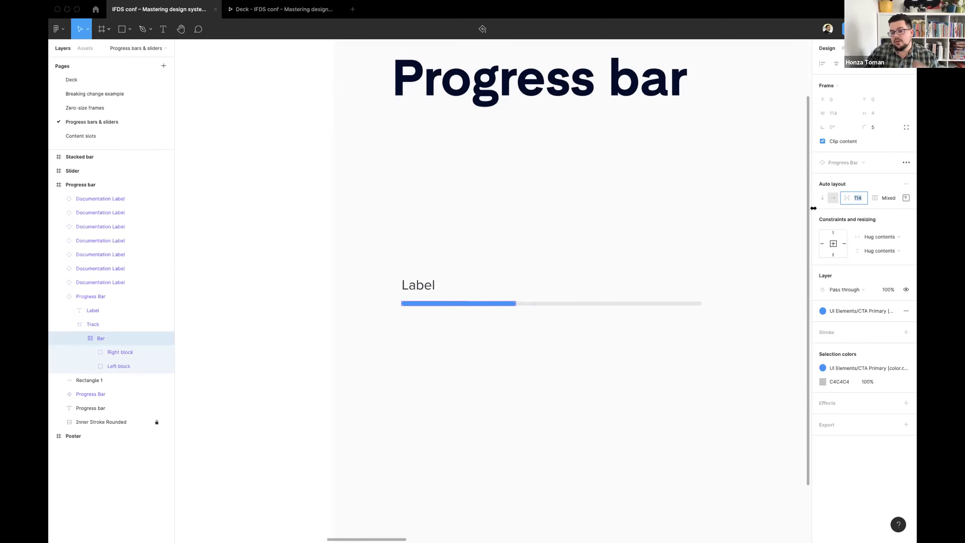
# - Find the standalone slider in the Slider section and switch its Value to Custom
pyautogui.click(589, 264)
pyautogui.scroll(-2, 588, 264)
pyautogui.hscroll(5, 588, 264)
pyautogui.scroll(-2, 588, 264)
pyautogui.hscroll(10, 588, 264)
pyautogui.scroll(3, 505, 275)
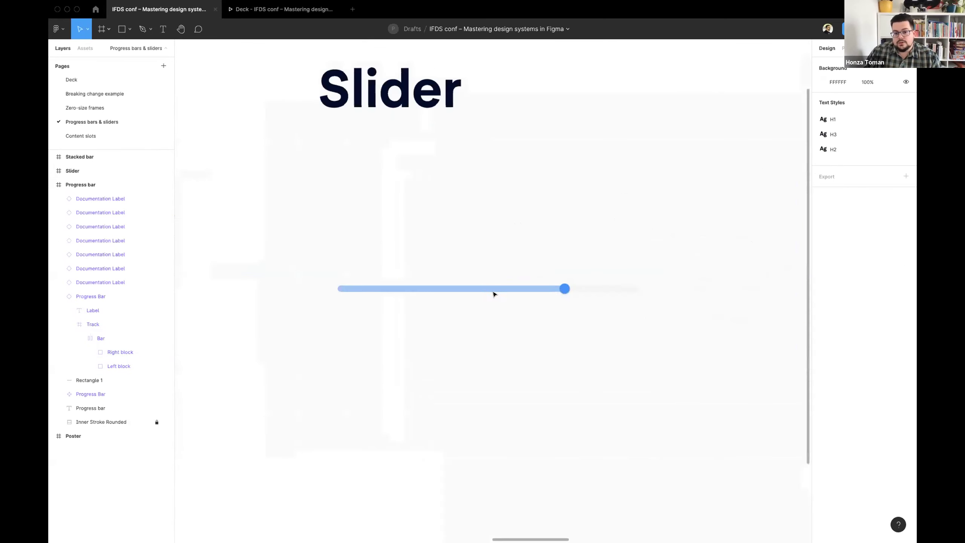
pyautogui.keyDown('super'); pyautogui.click(488, 290); pyautogui.keyUp('super')
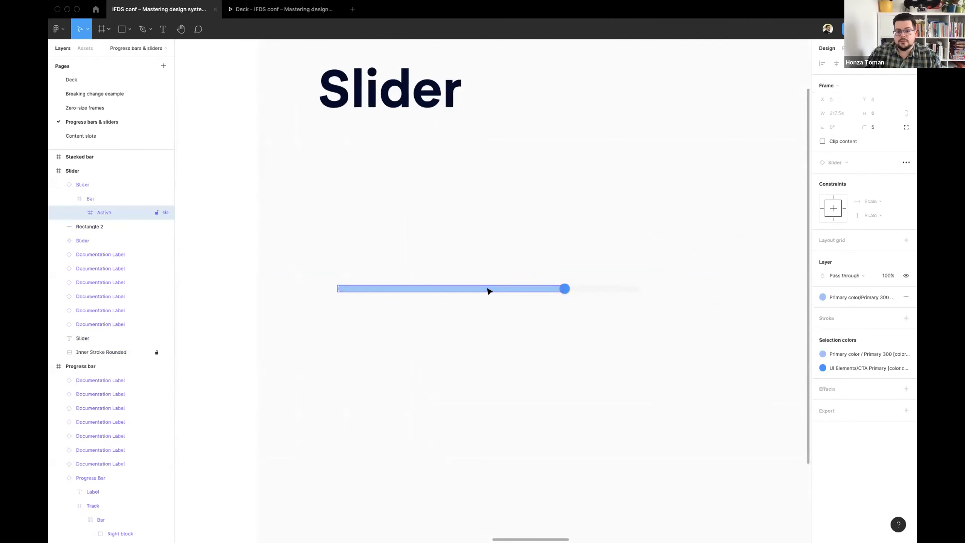
pyautogui.click(545, 287)
pyautogui.click(865, 178)
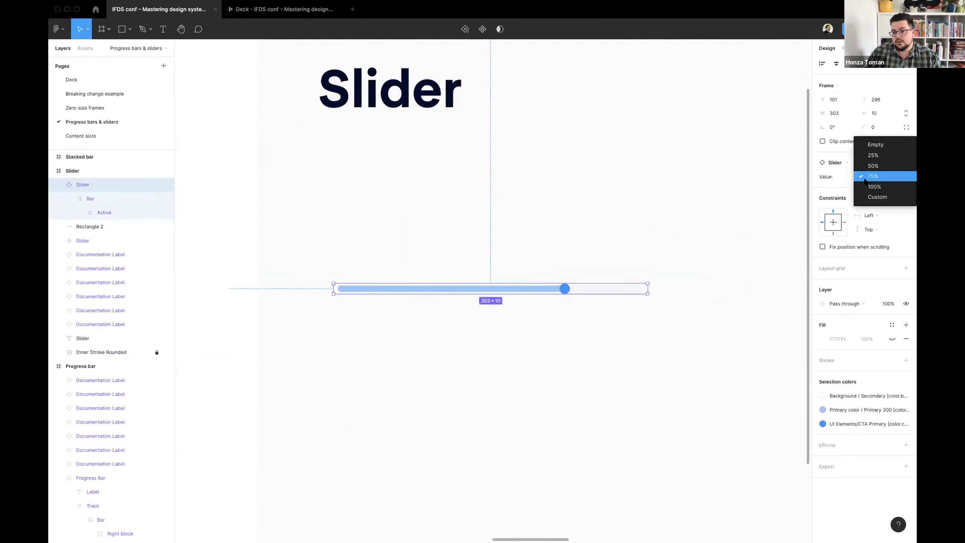
pyautogui.click(877, 196)
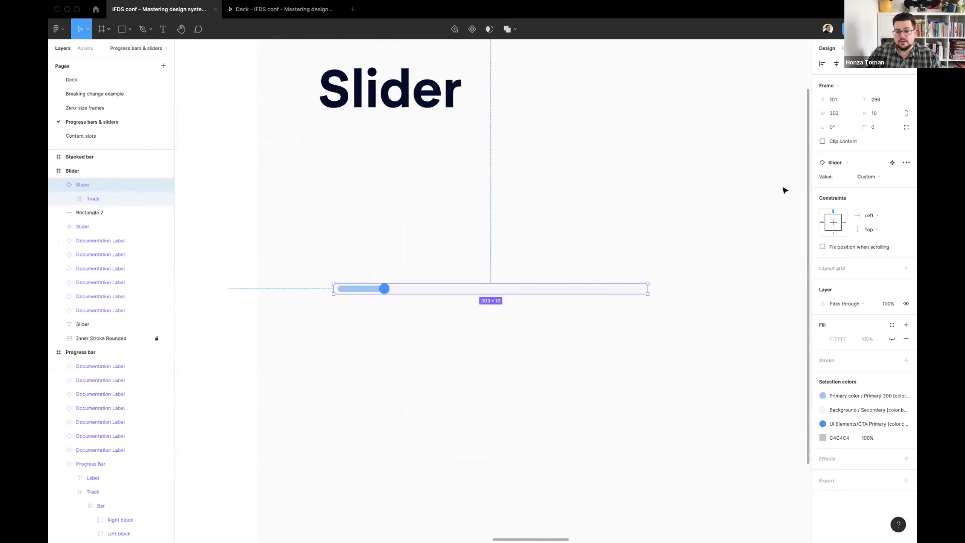
# - Lengthen the custom slider by raising its inner Bar's item spacing to 144
pyautogui.click(405, 308)
pyautogui.keyDown('super'); pyautogui.click(361, 288); pyautogui.keyUp('super')
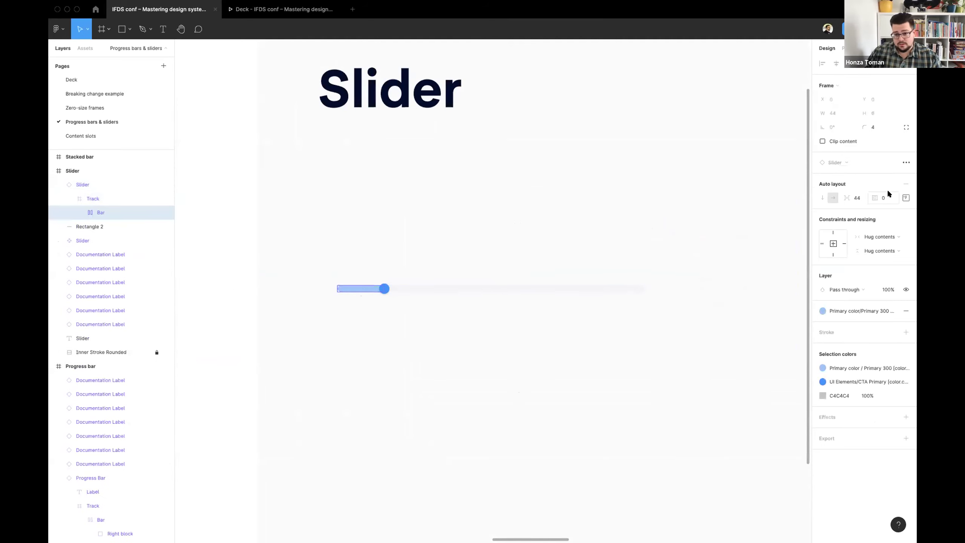
pyautogui.hotkey('shift', 'Up')
pyautogui.hotkey('shift', 'Up')
pyautogui.hotkey('shift', 'Up')
pyautogui.hotkey('shift', 'Up')
pyautogui.hotkey('shift', 'Up')
pyautogui.hotkey('shift', 'Up')
pyautogui.hotkey('shift', 'Up')
pyautogui.hotkey('shift', 'Up')
pyautogui.hotkey('shift', 'Up')
pyautogui.hotkey('shift', 'Up')
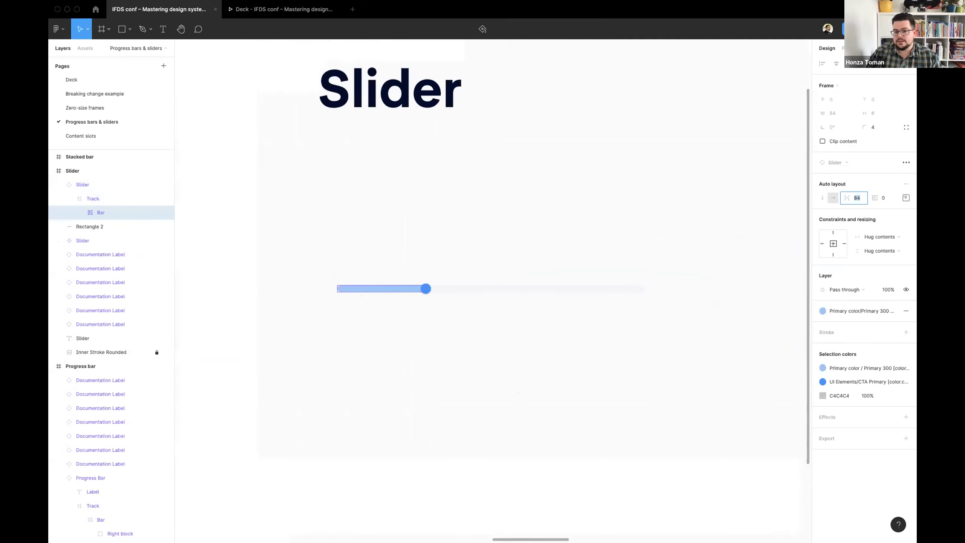
# - Inspect the Active frame and its Handle, first in the standalone custom slider and in the component set's Custom variant as well
pyautogui.click(79, 212)
pyautogui.click(131, 231)
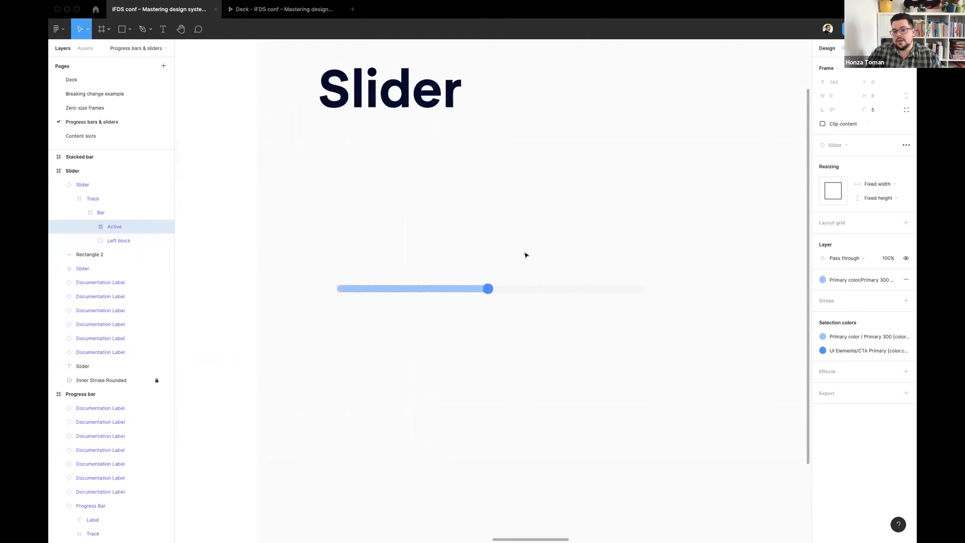
pyautogui.scroll(3, 482, 294)
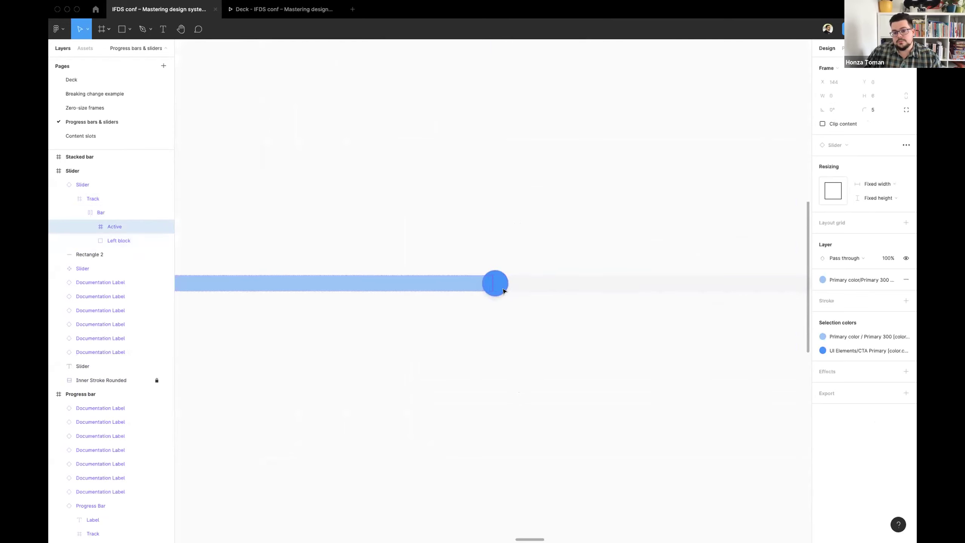
pyautogui.click(502, 290)
pyautogui.press('alt')
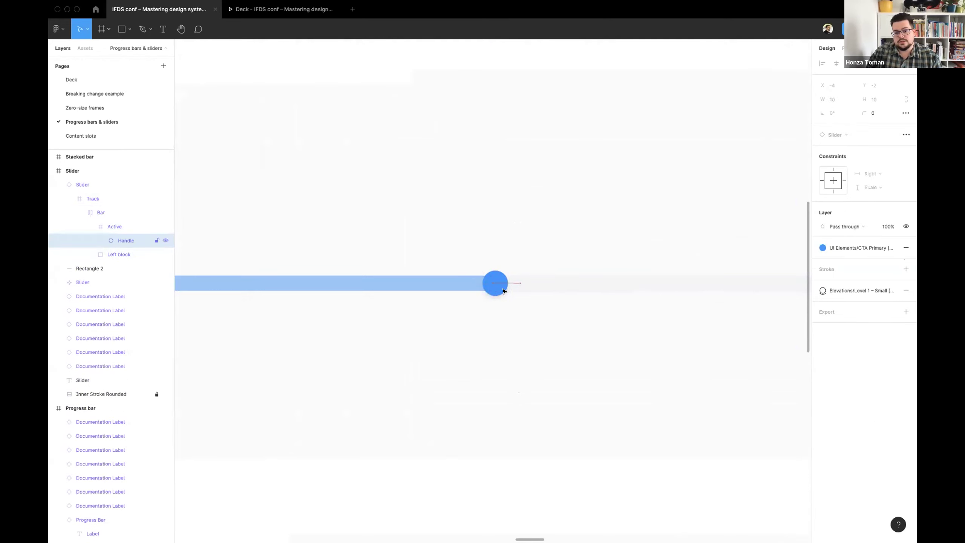
pyautogui.scroll(-5, 502, 291)
pyautogui.hscroll(5, 502, 291)
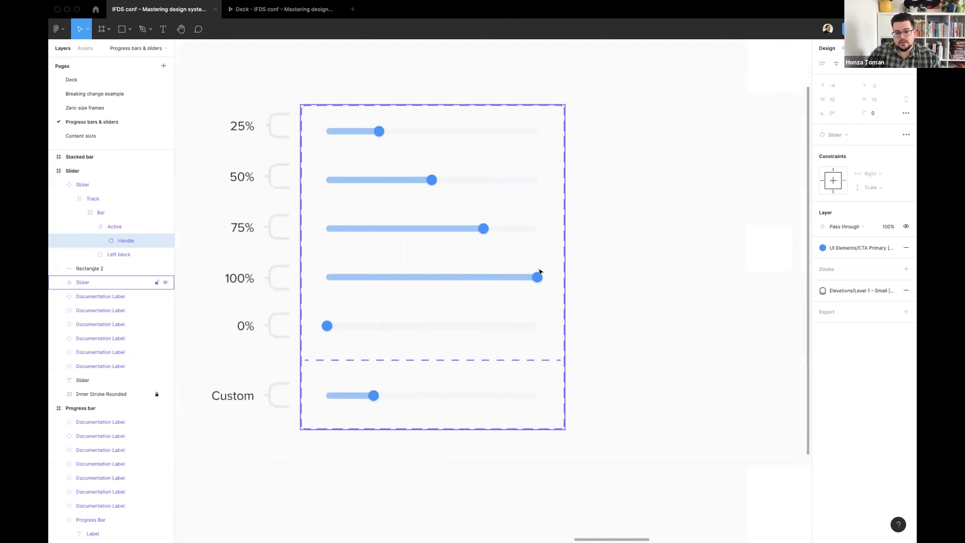
pyautogui.keyDown('super'); pyautogui.click(375, 397); pyautogui.keyUp('super')
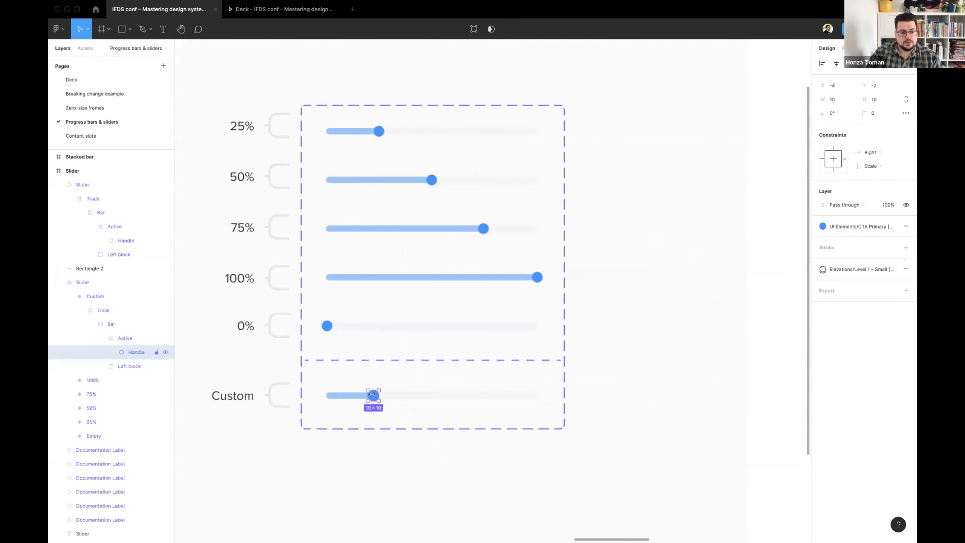
pyautogui.hotkey('shift', 'Return')
pyautogui.press('Left')
pyautogui.press('Right')
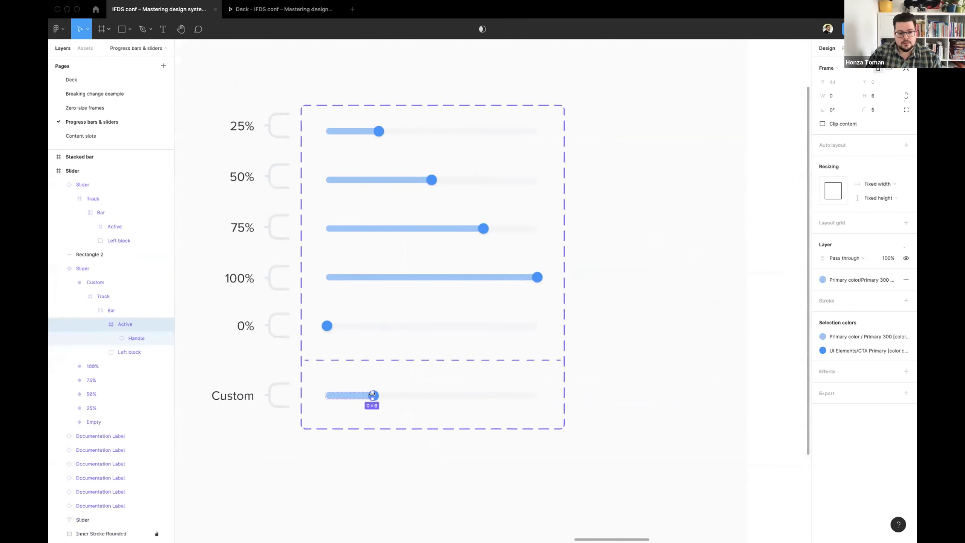
# - Try nudging the Handle sideways in both directions inside the Custom slider variant's Active frame
pyautogui.press('Return')
pyautogui.hotkey('shift', 'Right')
pyautogui.hotkey('shift', 'Right')
pyautogui.hotkey('shift', 'Right')
pyautogui.hotkey('shift', 'Left')
pyautogui.hotkey('shift', 'Left')
pyautogui.hotkey('shift', 'Left')
pyautogui.hotkey('shift', 'Left')
pyautogui.hotkey('shift', 'Left')
pyautogui.hotkey('shift', 'Left')
pyautogui.hotkey('shift', 'Right')
pyautogui.hotkey('shift', 'Right')
pyautogui.hotkey('shift', 'Right')
# - Duplicate the Statuses bar in the Stacked bars section twice so three copies are arranged vertically
pyautogui.scroll(-5, 374, 397)
pyautogui.hscroll(6, 373, 398)
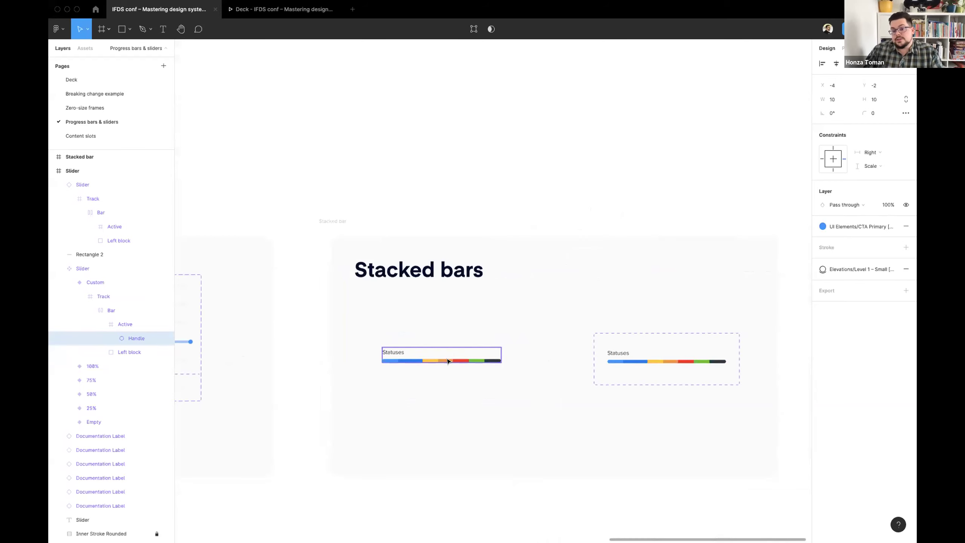
pyautogui.scroll(5, 447, 361)
pyautogui.hscroll(-4, 448, 362)
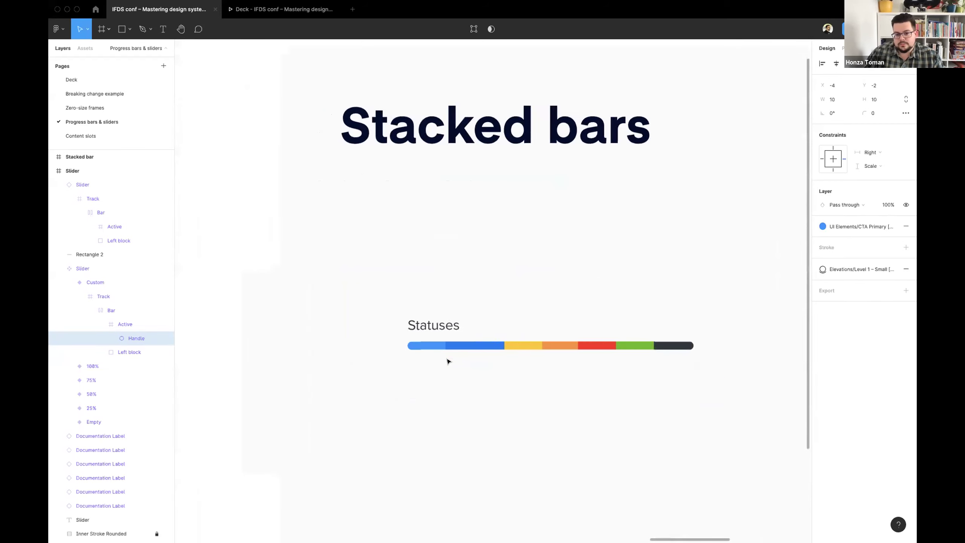
pyautogui.click(482, 355)
pyautogui.keyDown('super'); pyautogui.click(551, 345); pyautogui.keyUp('super')
pyautogui.keyDown('super'); pyautogui.click(472, 325); pyautogui.keyUp('super')
pyautogui.keyDown('super'); pyautogui.click(521, 338); pyautogui.keyUp('super')
pyautogui.click(521, 336)
pyautogui.moveTo(519, 290); pyautogui.dragTo(519, 333)
pyautogui.keyDown('alt'); pyautogui.moveTo(520, 333); pyautogui.dragTo(519, 403); pyautogui.keyUp('alt')
pyautogui.click(601, 236)
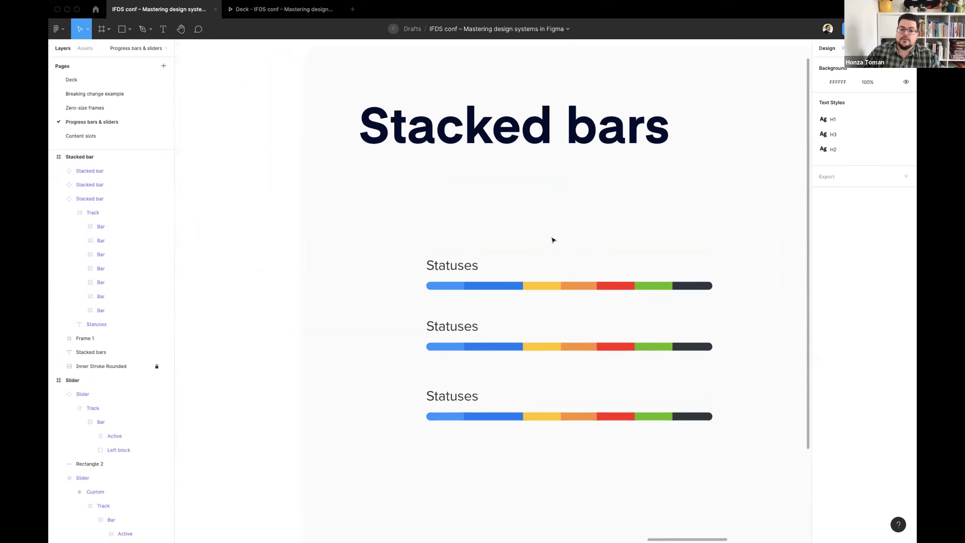
# - Hide the yellow, orange and red segments of the first stacked bar and inspect its dark segment's resizing settings
pyautogui.keyDown('super'); pyautogui.click(570, 286); pyautogui.keyUp('super')
pyautogui.keyDown('shift'); pyautogui.click(549, 286); pyautogui.keyUp('shift')
pyautogui.keyDown('shift'); pyautogui.click(627, 286); pyautogui.keyUp('shift')
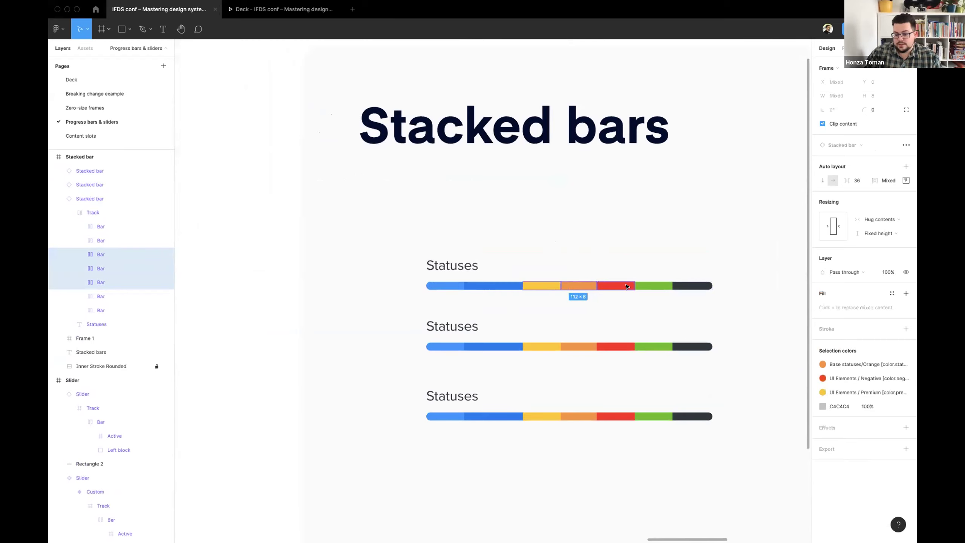
pyautogui.press('super+shift+h')
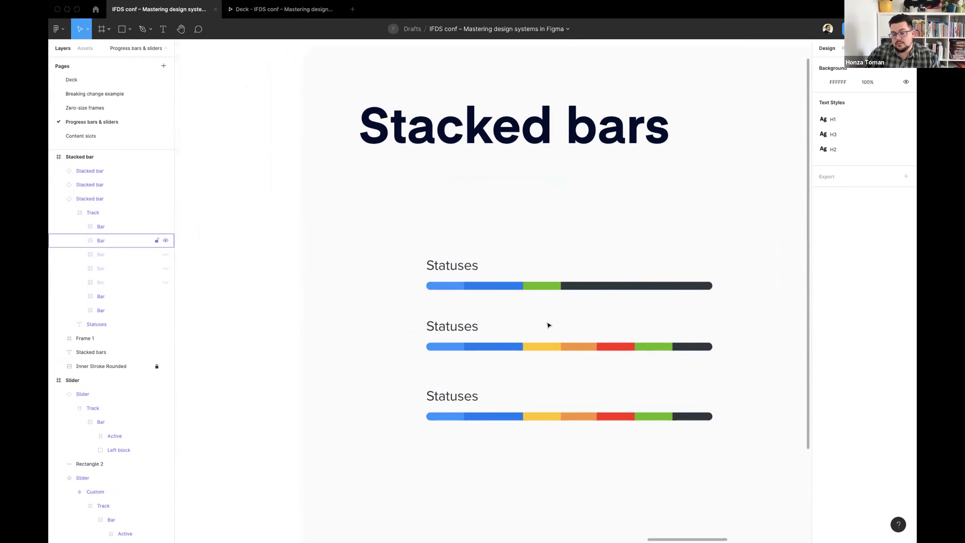
pyautogui.click(670, 290)
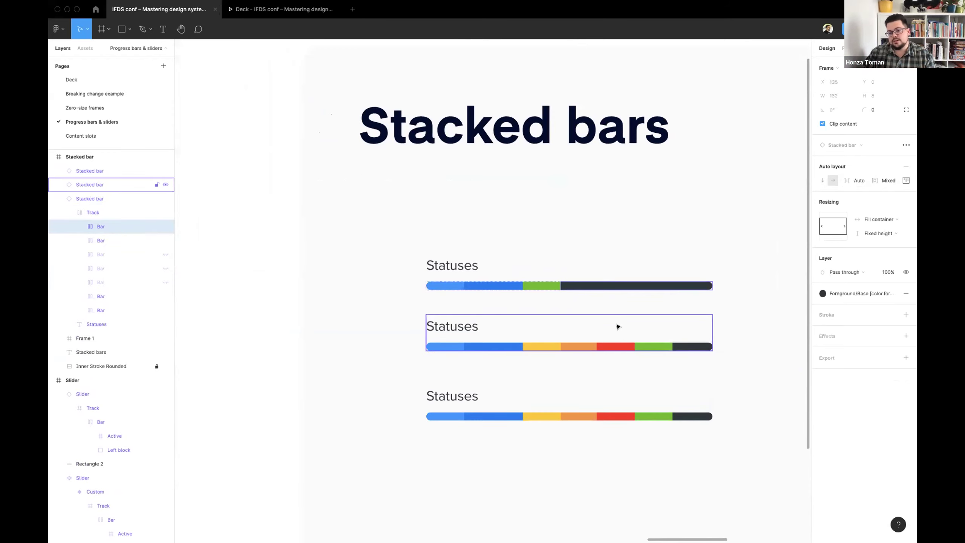
pyautogui.click(573, 266)
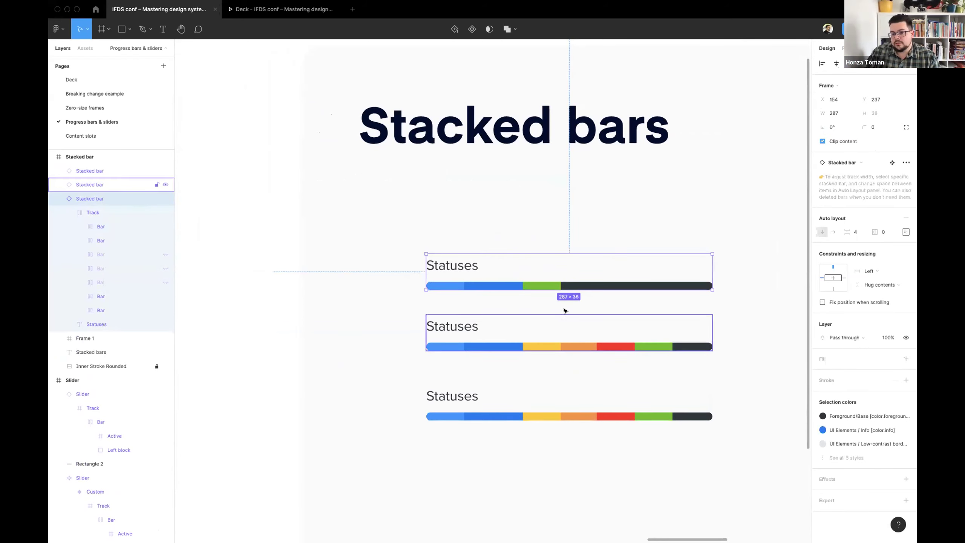
pyautogui.click(565, 311)
# - Widen the yellow segment of the middle stacked bar by setting its item spacing to 76
pyautogui.keyDown('super'); pyautogui.click(544, 348); pyautogui.keyUp('super')
pyautogui.click(864, 181)
pyautogui.hotkey('shift', 'Up')
pyautogui.hotkey('shift', 'Up')
pyautogui.hotkey('shift', 'Up')
pyautogui.hotkey('shift', 'Up')
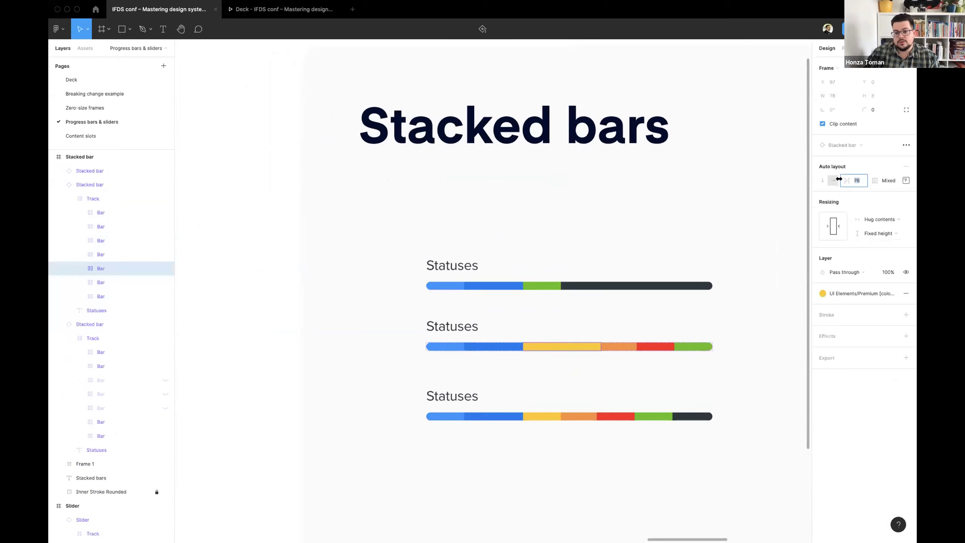
# - In the middle stacked bar, shrink the orange segment to a thin sliver and set the dark blue segment's item spacing to 10
pyautogui.click(619, 349)
pyautogui.write('0')
pyautogui.press('Return')
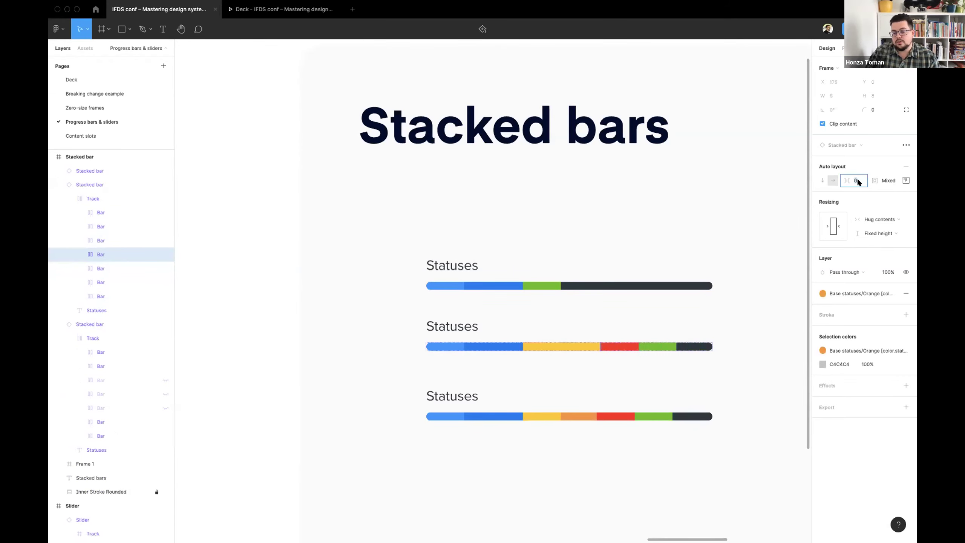
pyautogui.keyDown('super'); pyautogui.click(496, 348); pyautogui.keyUp('super')
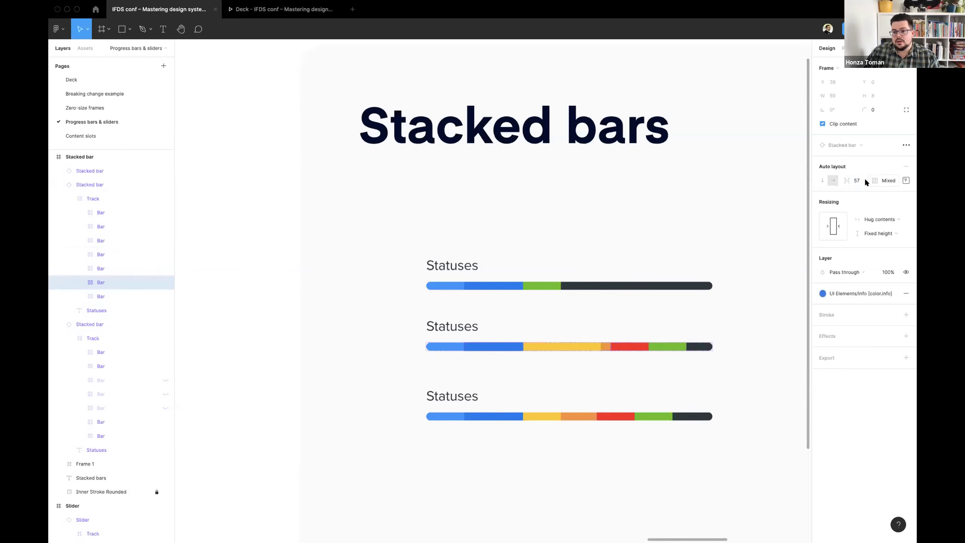
pyautogui.write('10')
pyautogui.press('Return')
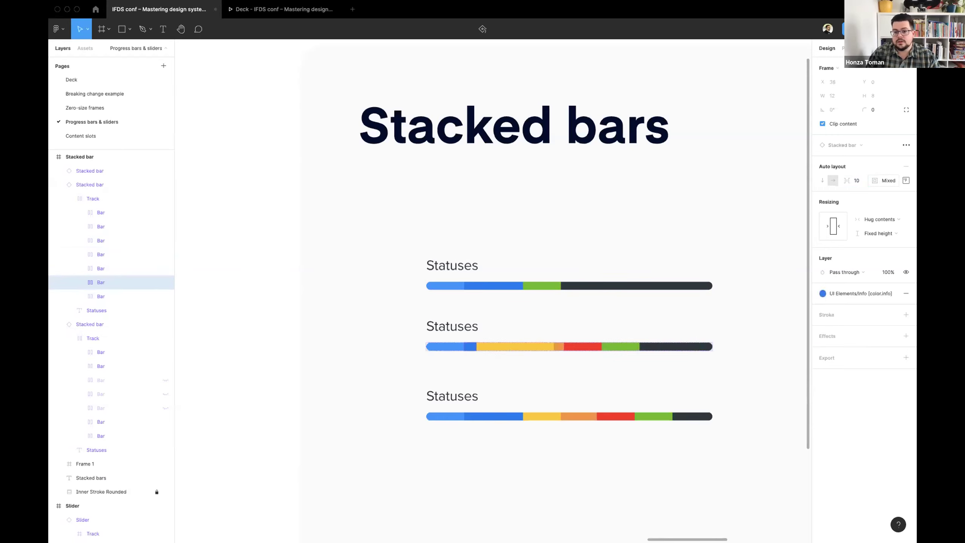
# - Hide the dark blue, yellow, orange and dark end segments of the third stacked bar
pyautogui.click(482, 415)
pyautogui.keyDown('super'); pyautogui.click(482, 415); pyautogui.keyUp('super')
pyautogui.keyDown('shift'); pyautogui.click(550, 415); pyautogui.keyUp('shift')
pyautogui.keyDown('shift'); pyautogui.click(575, 416); pyautogui.keyUp('shift')
pyautogui.press('BackSpace')
pyautogui.keyDown('super'); pyautogui.click(576, 417); pyautogui.keyUp('super')
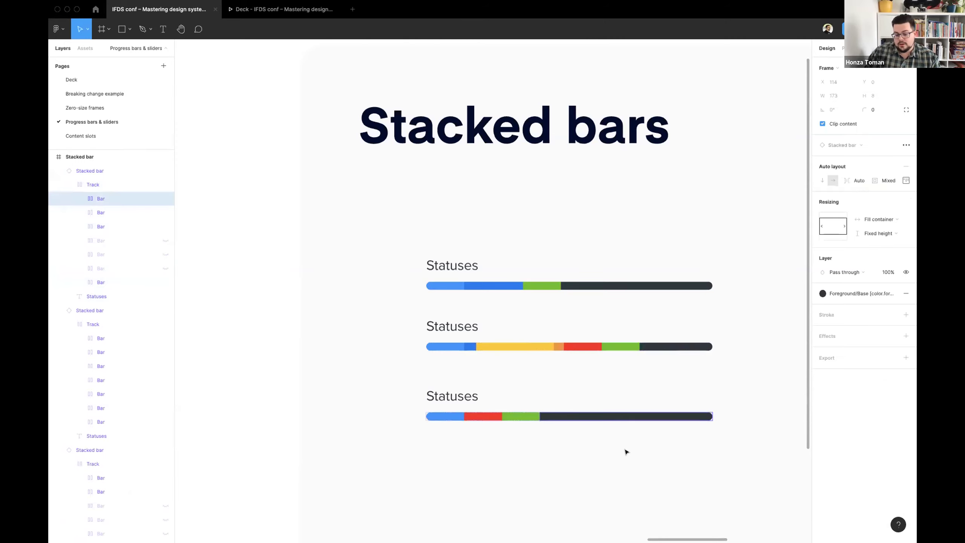
pyautogui.press('super+shift+h')
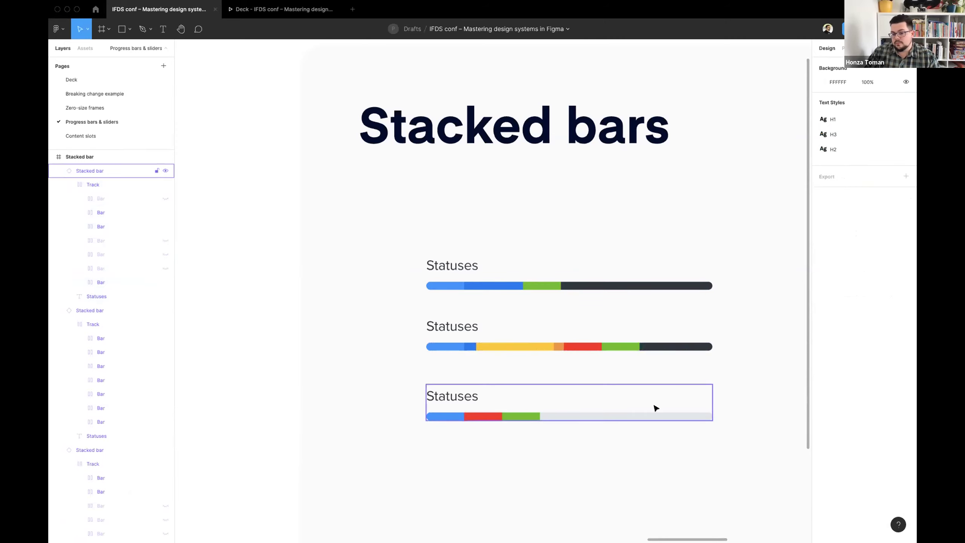
pyautogui.scroll(-3, 651, 416)
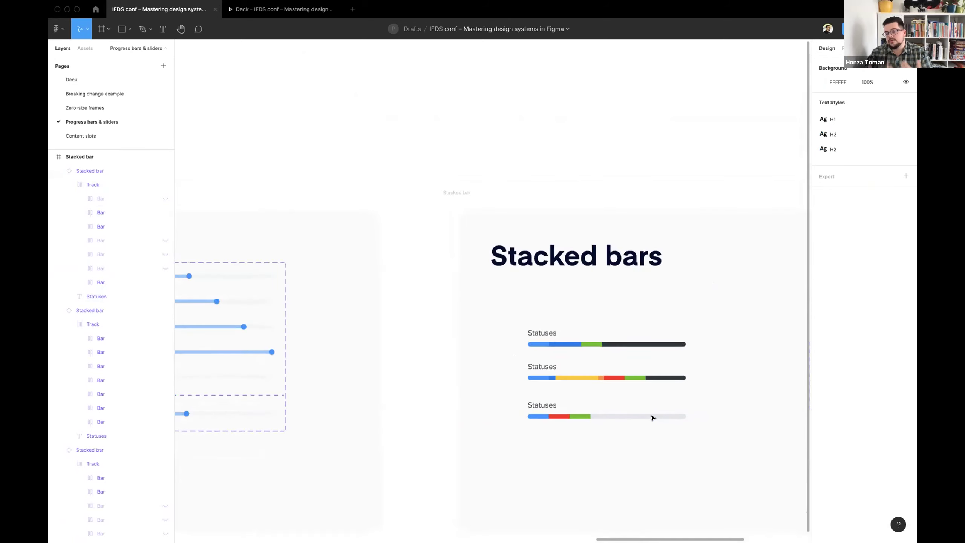
# - Open the Content slots page and view its introductory poster
pyautogui.scroll(-3, 651, 418)
pyautogui.hscroll(6, 652, 417)
pyautogui.hscroll(-10, 652, 418)
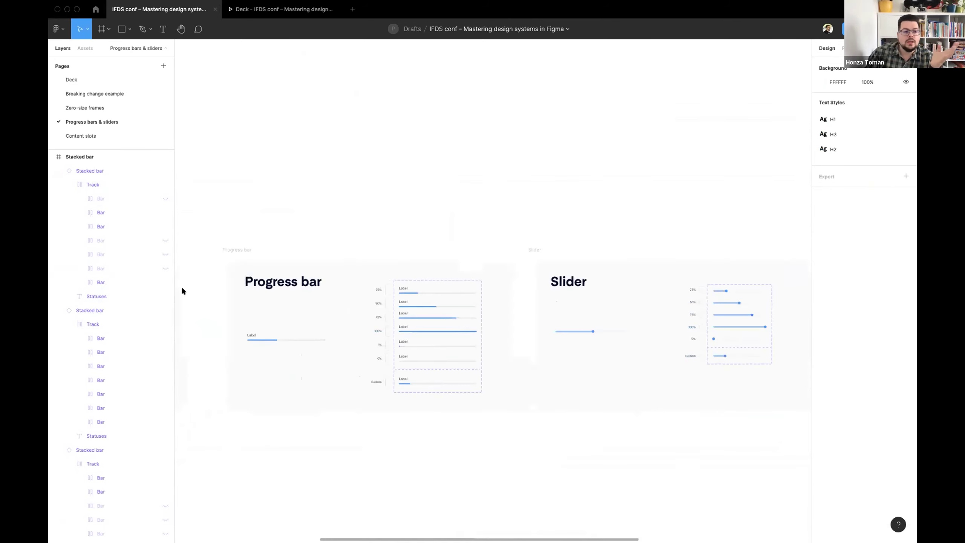
pyautogui.click(106, 135)
pyautogui.click(449, 191)
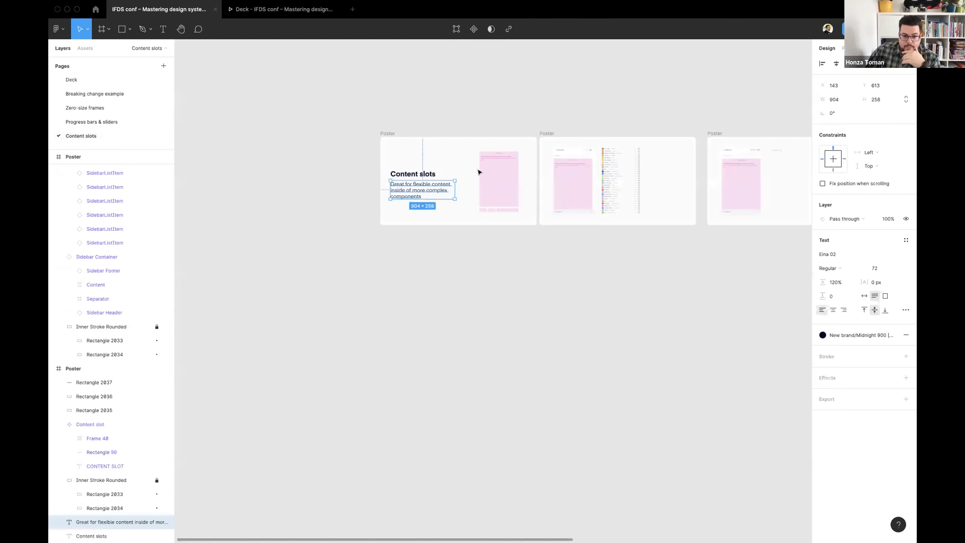
pyautogui.click(443, 157)
pyautogui.scroll(5, 444, 158)
pyautogui.scroll(5, 443, 159)
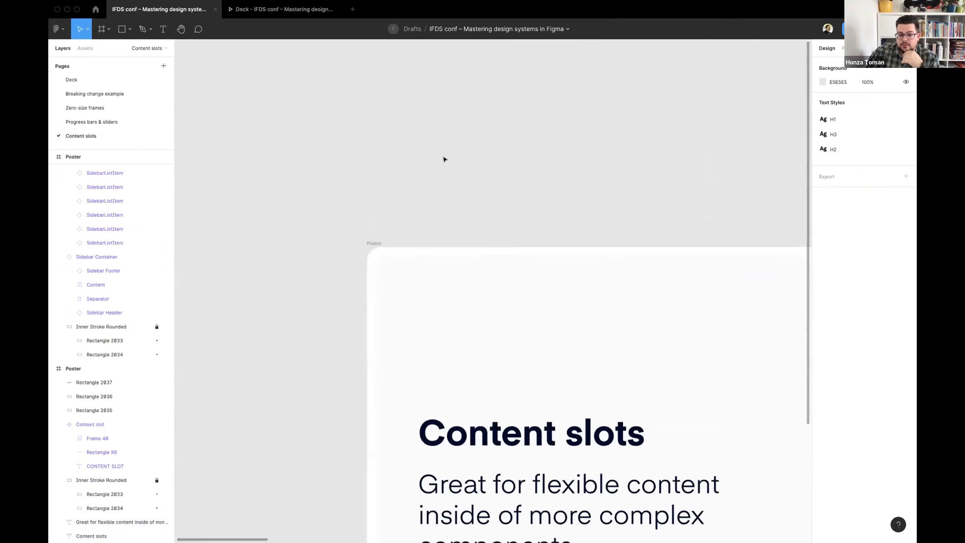
pyautogui.scroll(-1, 442, 159)
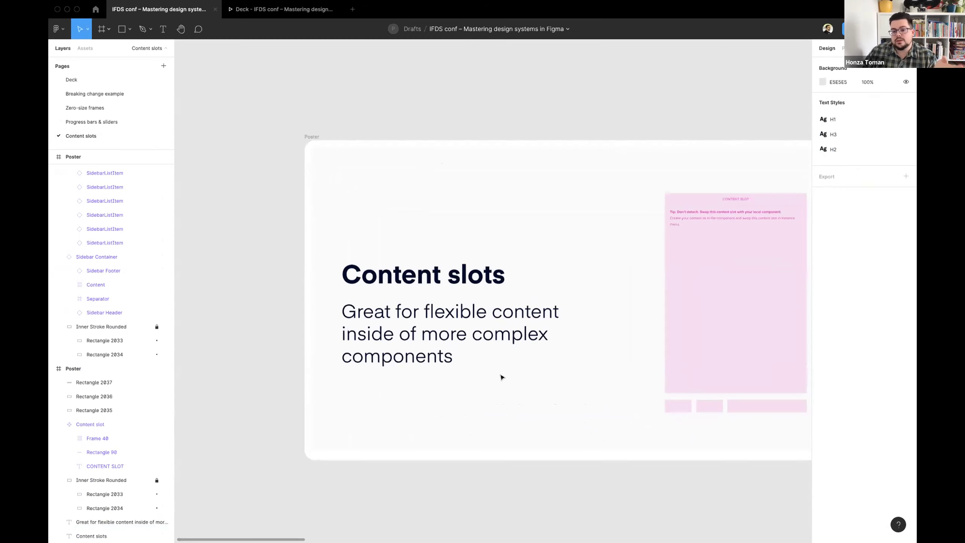
# - Turn the Search and Footer properties of the second poster's Sidebar Container off and back on
pyautogui.hscroll(15, 580, 353)
pyautogui.scroll(3, 493, 317)
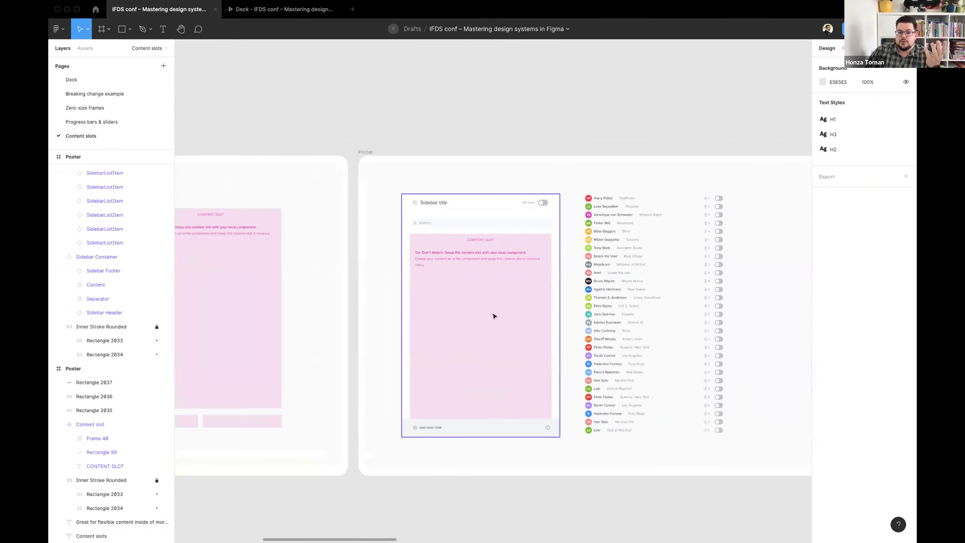
pyautogui.scroll(-3, 493, 317)
pyautogui.hscroll(4, 489, 317)
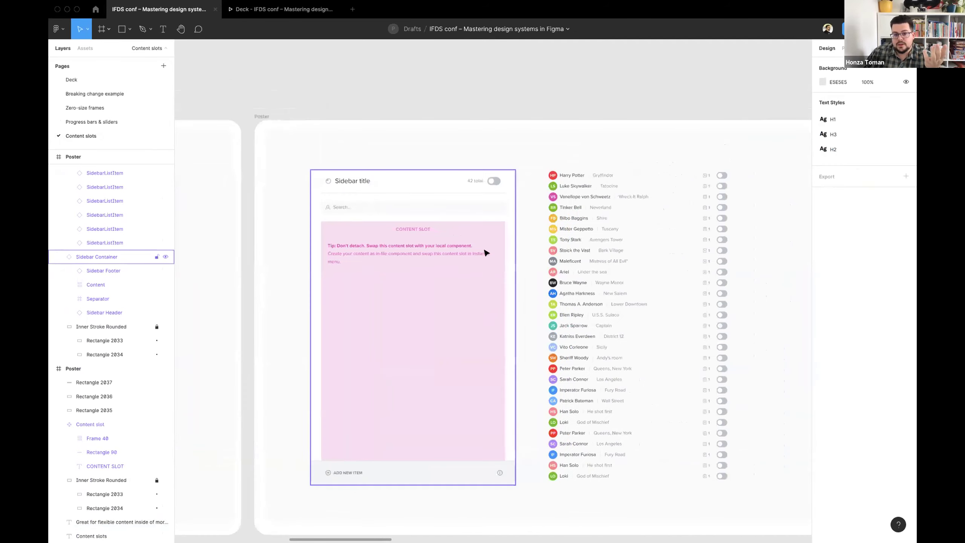
pyautogui.click(480, 188)
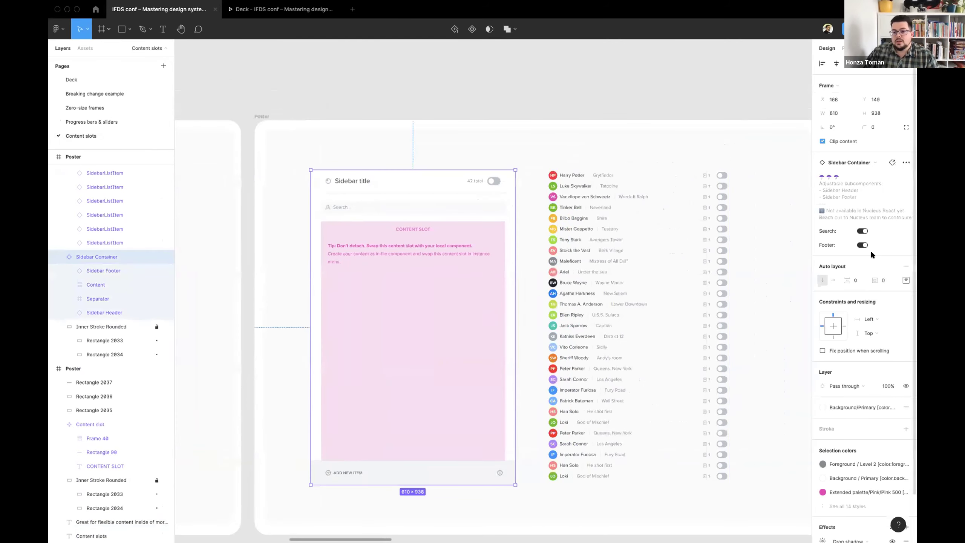
pyautogui.click(862, 231)
pyautogui.click(863, 231)
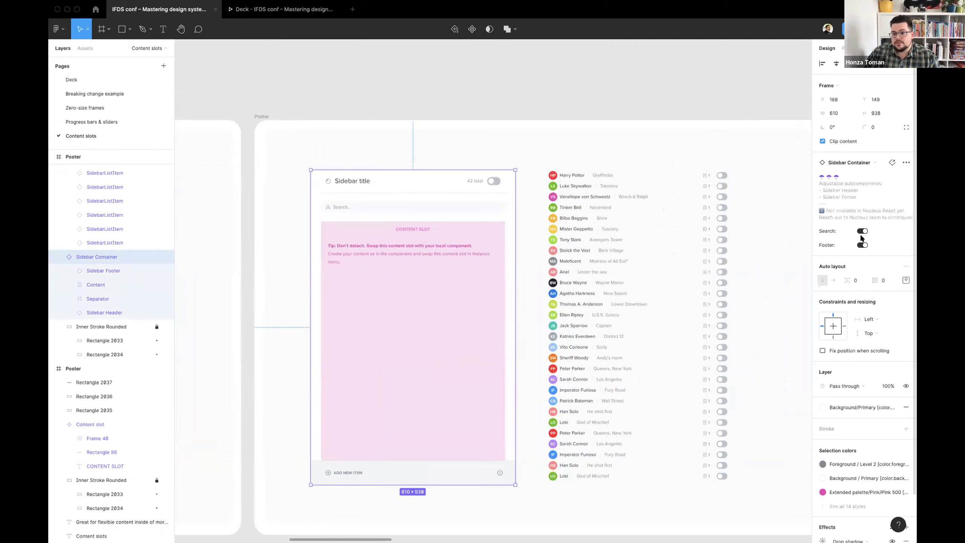
pyautogui.click(862, 245)
pyautogui.click(862, 246)
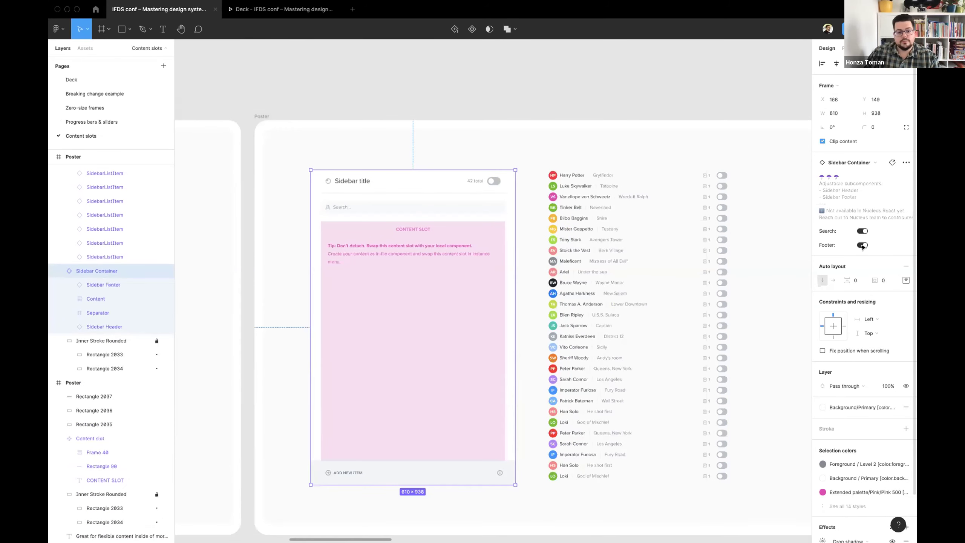
# - Try the Sidebar Header's Back and More properties, restore them, and check its Suffix content options
pyautogui.click(452, 180)
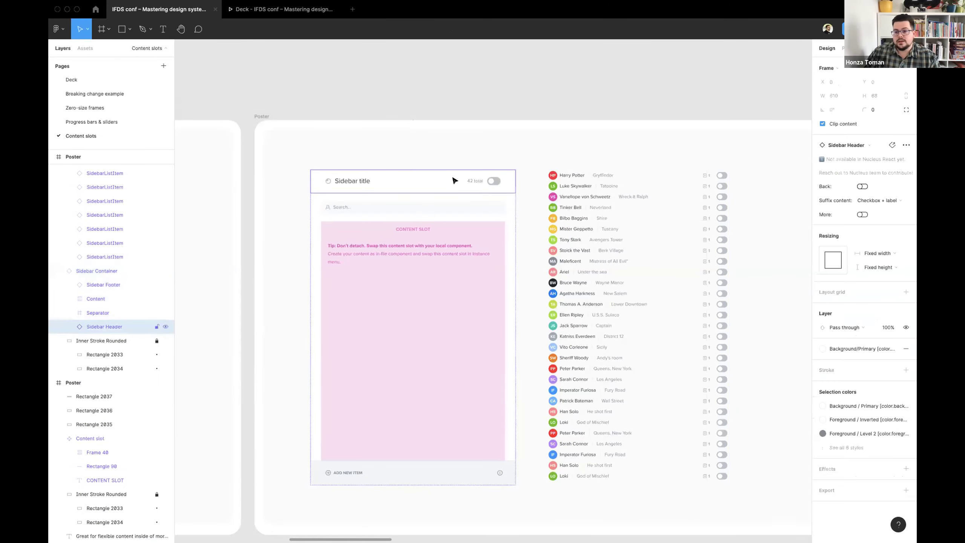
pyautogui.click(862, 187)
pyautogui.click(864, 187)
pyautogui.click(874, 200)
pyautogui.click(873, 200)
pyautogui.click(863, 215)
pyautogui.click(863, 214)
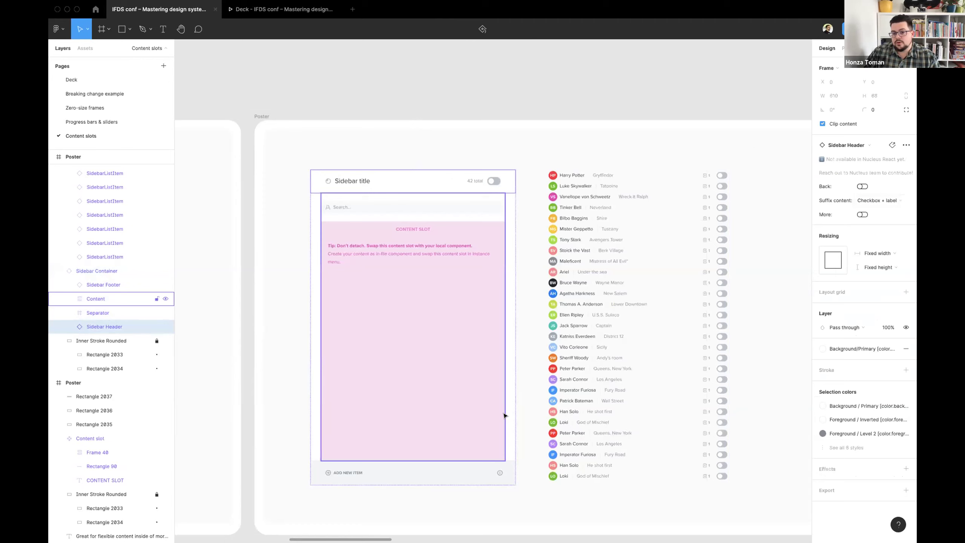
pyautogui.click(443, 119)
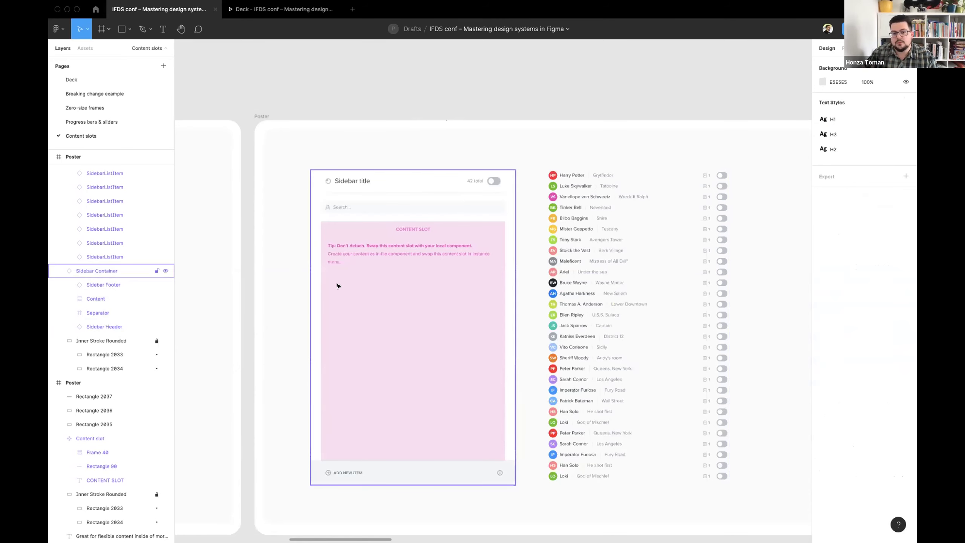
# - Duplicate the Sidebar Container and place the copy beyond the user list on the same poster
pyautogui.scroll(-3, 335, 285)
pyautogui.click(325, 308)
pyautogui.moveTo(399, 309); pyautogui.dragTo(664, 309)
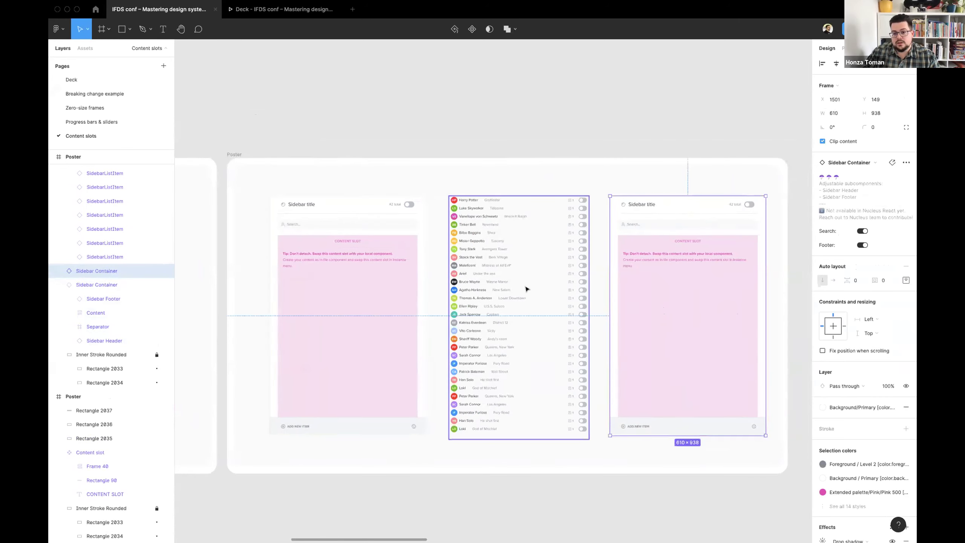
# - Swap the content slot in the copied sidebar for the local component .Users – content
pyautogui.click(705, 263)
pyautogui.click(705, 263)
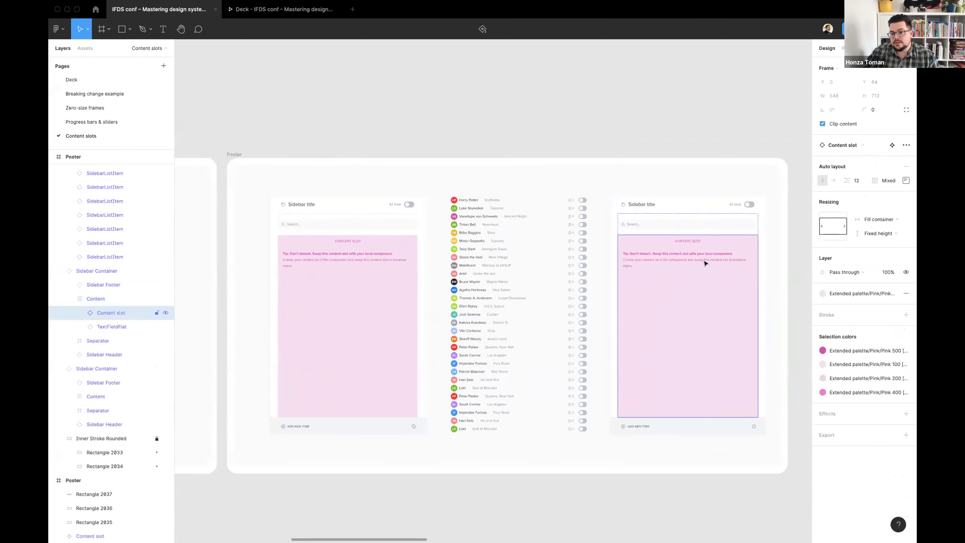
pyautogui.scroll(2, 705, 263)
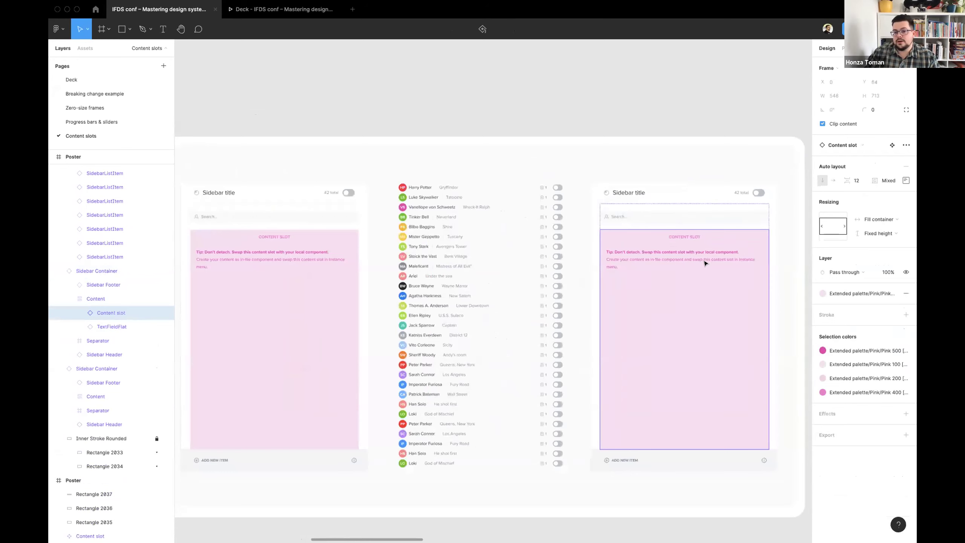
pyautogui.click(513, 283)
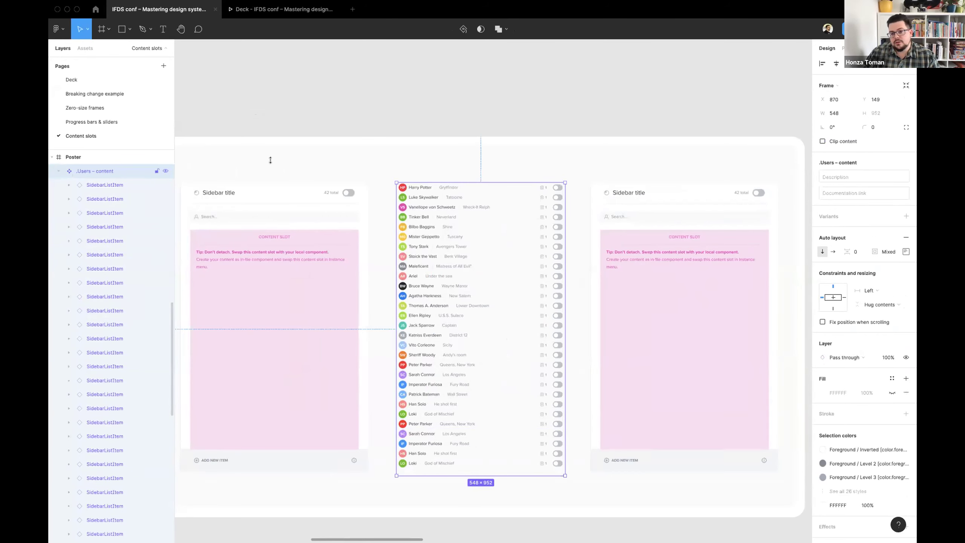
pyautogui.click(633, 303)
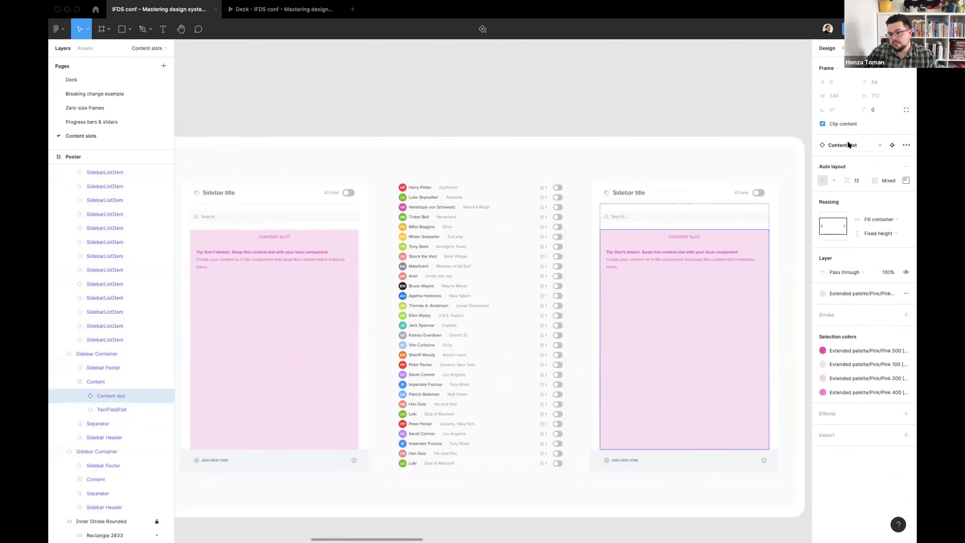
pyautogui.click(848, 144)
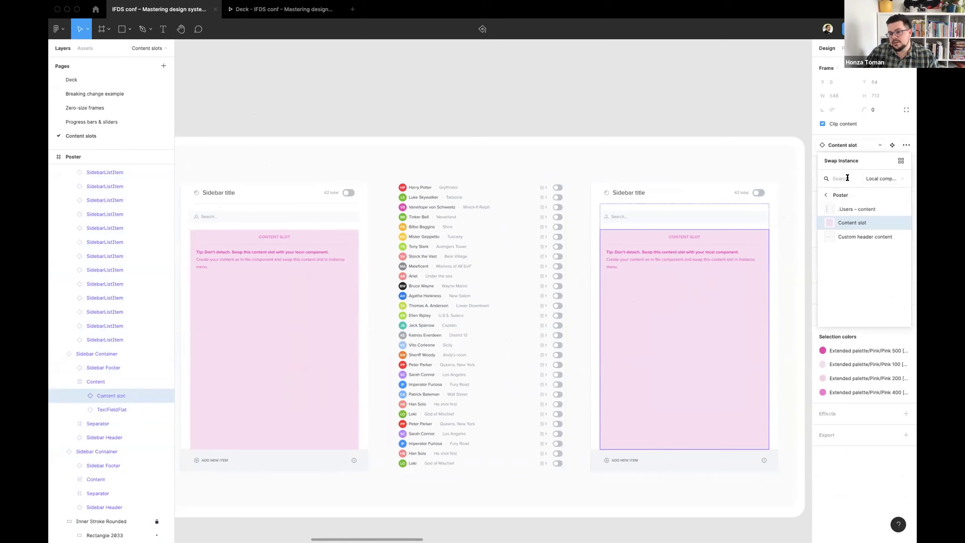
pyautogui.click(863, 206)
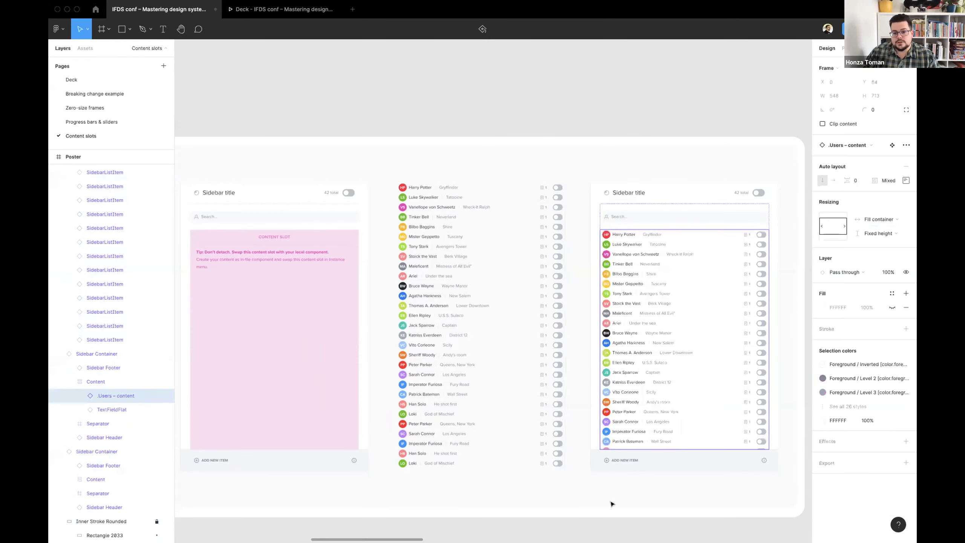
# - Examine the user list inside the copied sidebar and compare it with its source component
pyautogui.click(637, 167)
pyautogui.scroll(2, 685, 179)
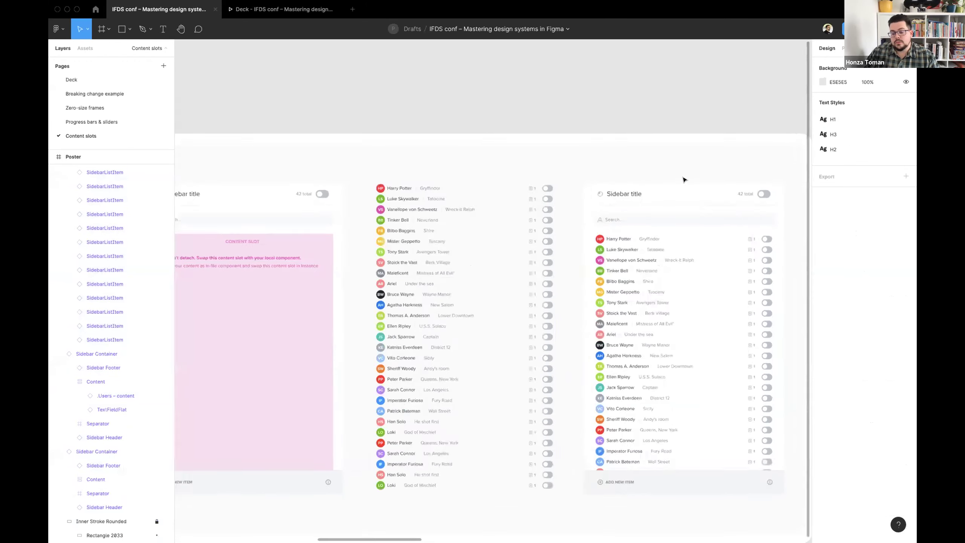
pyautogui.hscroll(2, 672, 213)
pyautogui.scroll(3, 665, 229)
pyautogui.scroll(-2, 616, 311)
pyautogui.hscroll(2, 615, 312)
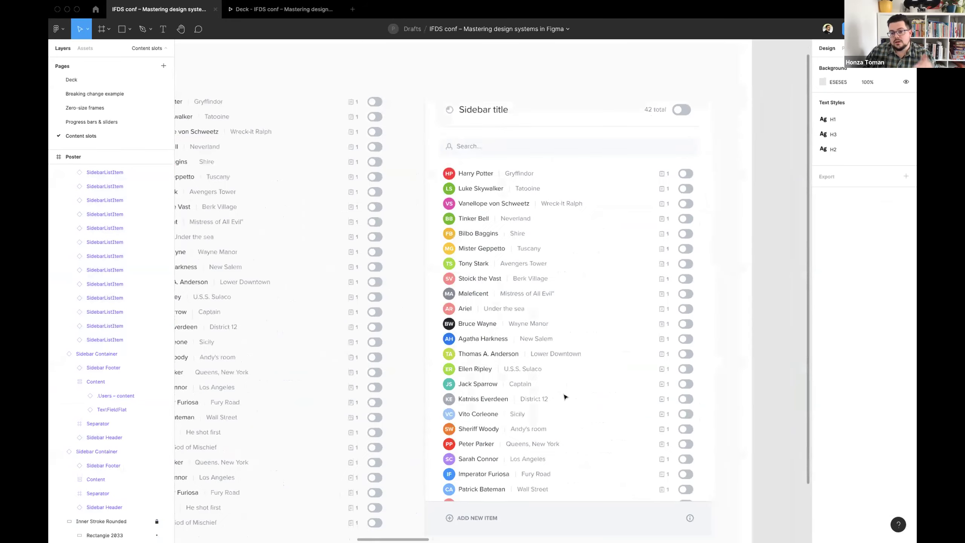
pyautogui.scroll(-2, 566, 393)
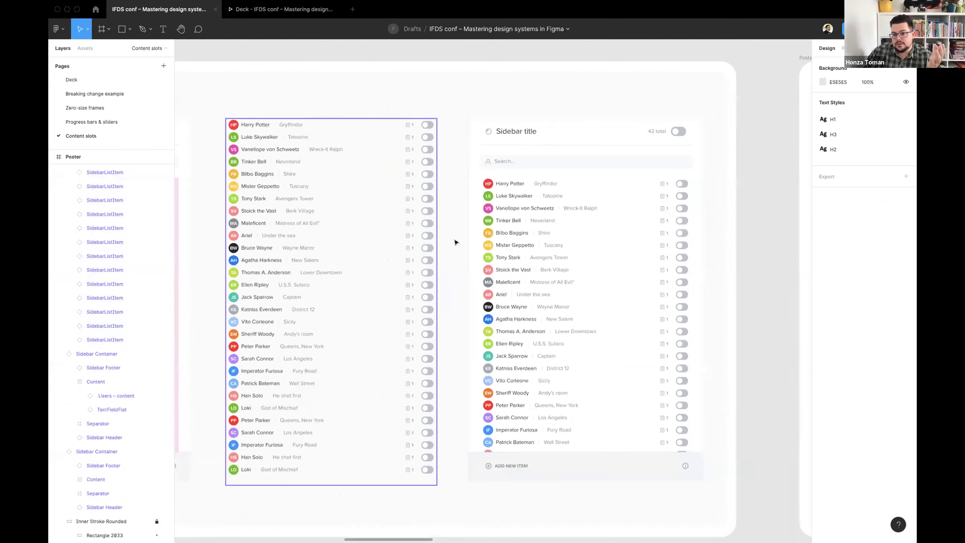
pyautogui.hscroll(-2, 578, 174)
# - Turn the copied Sidebar Container's Search and Footer properties off and back on, then deselect it
pyautogui.click(595, 140)
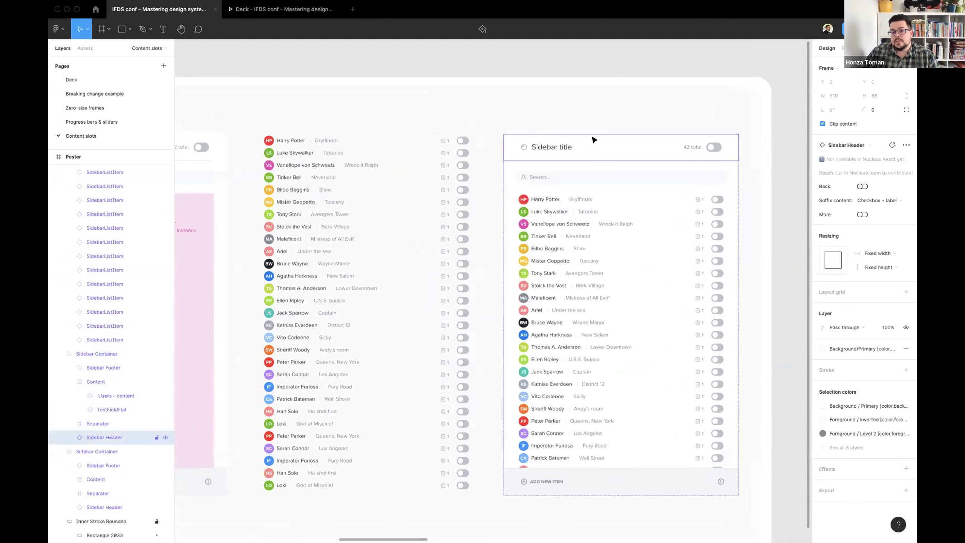
pyautogui.click(627, 173)
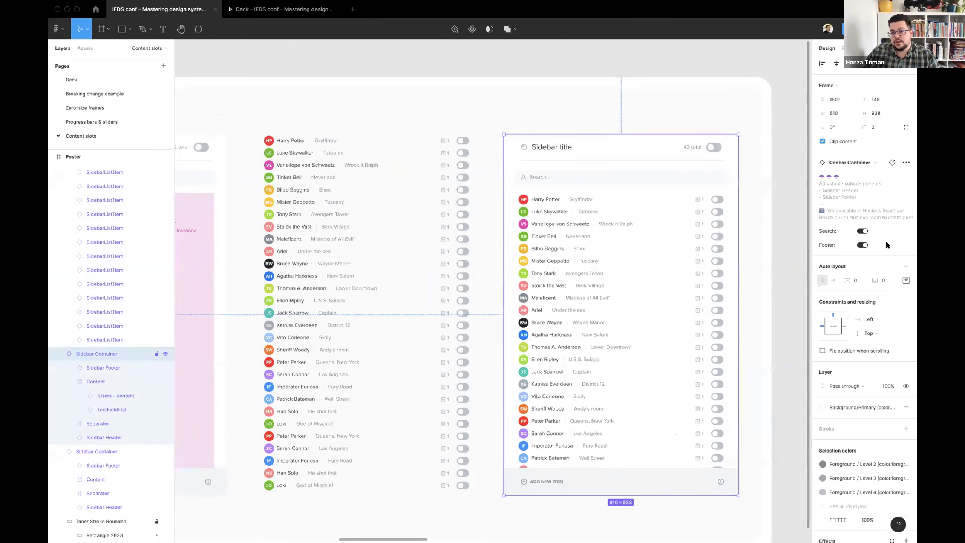
pyautogui.click(862, 231)
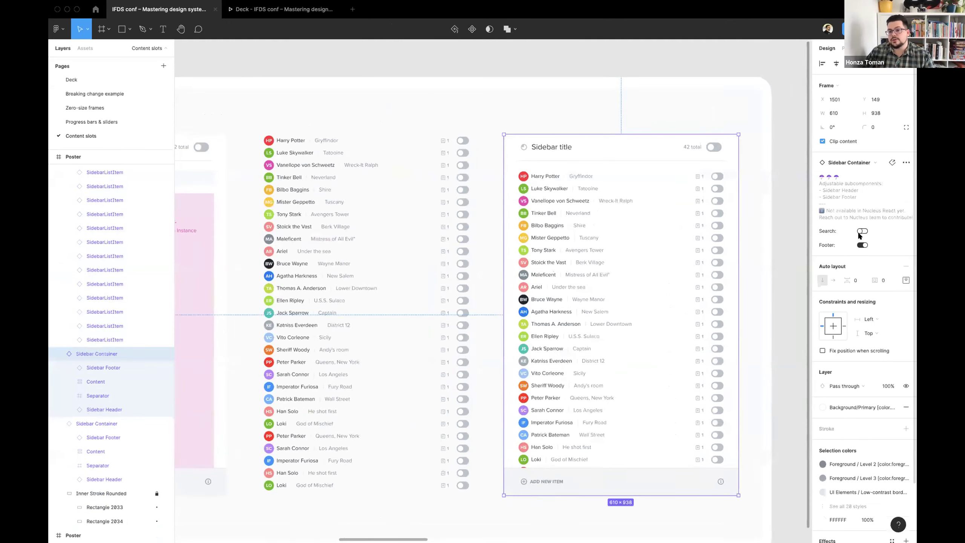
pyautogui.click(862, 245)
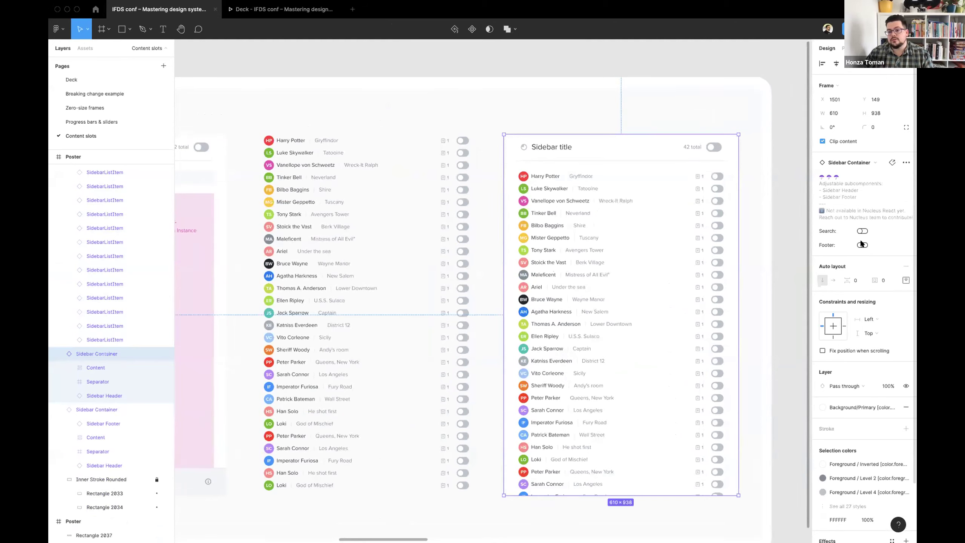
pyautogui.click(862, 244)
pyautogui.click(861, 231)
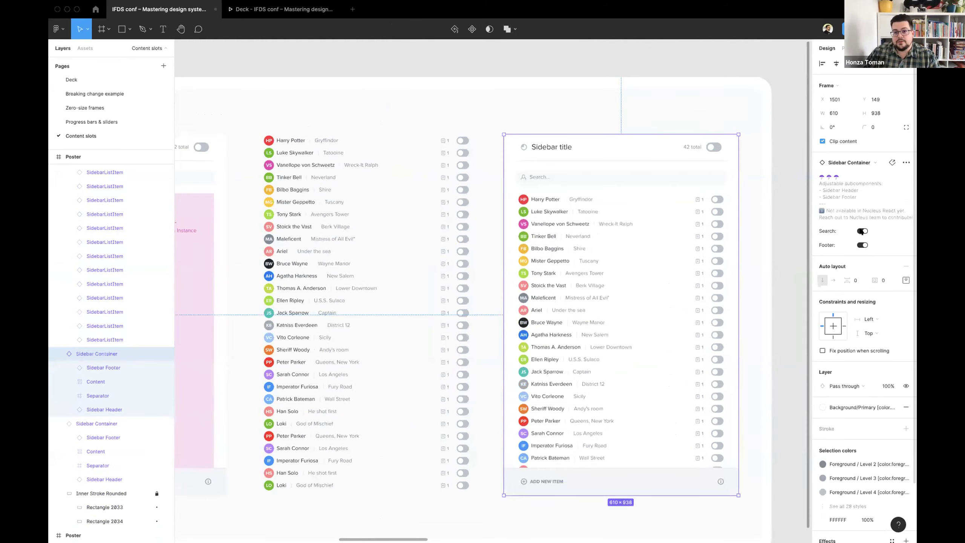
pyautogui.click(789, 69)
# - Present the Content slots page as a prototype, advance to the second frame and scale it down to fit
pyautogui.press('alt+super+Return')
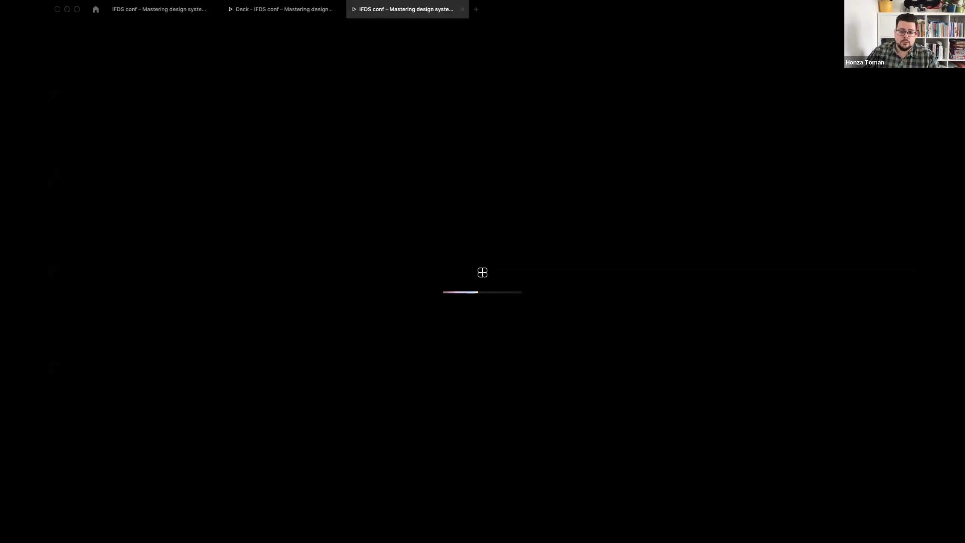
pyautogui.press('Right')
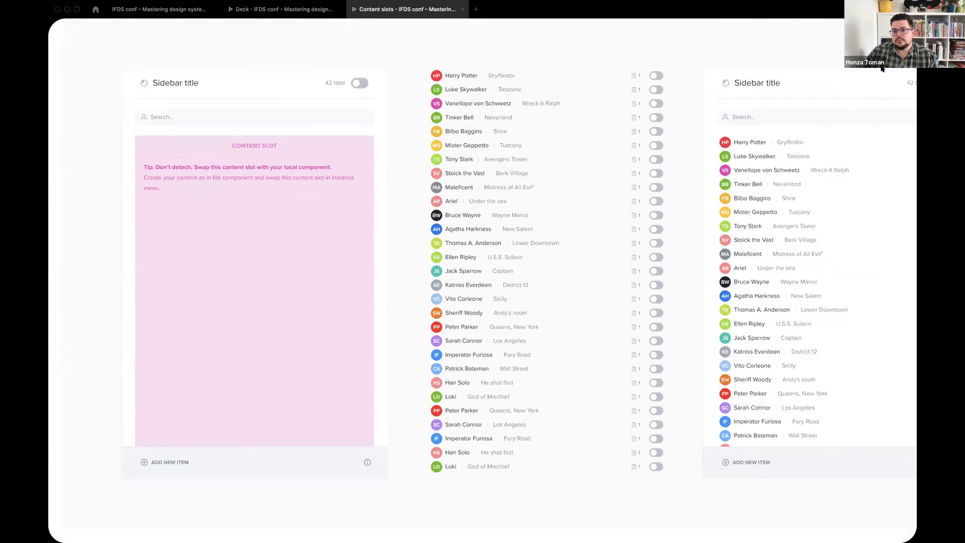
pyautogui.click(882, 29)
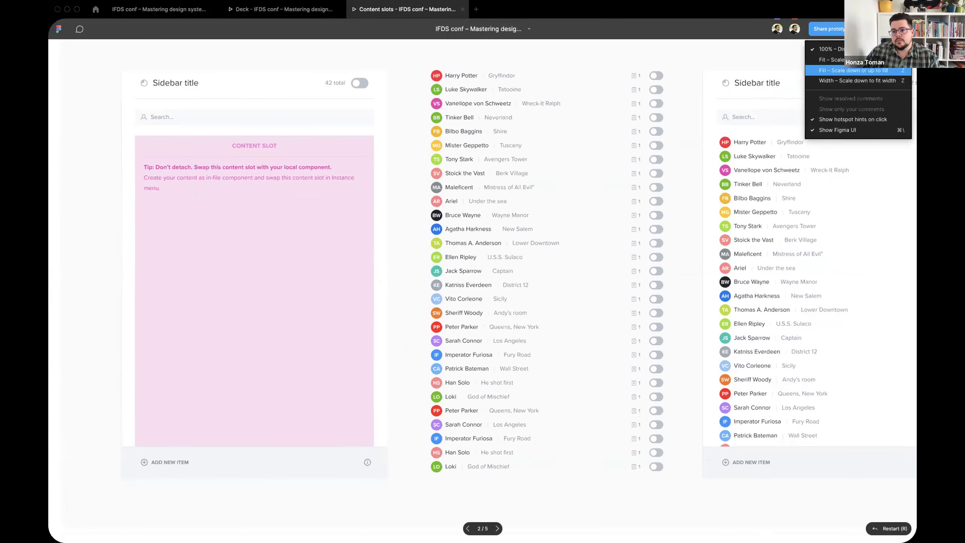
pyautogui.click(855, 59)
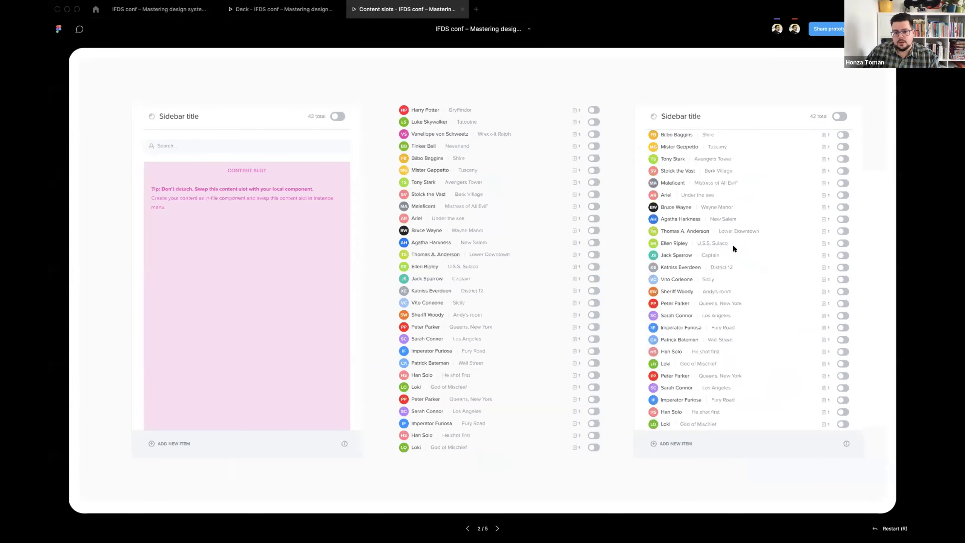
# - Scroll through the user list inside the copied sidebar in the prototype and return to its beginning
pyautogui.scroll(-3, 722, 246)
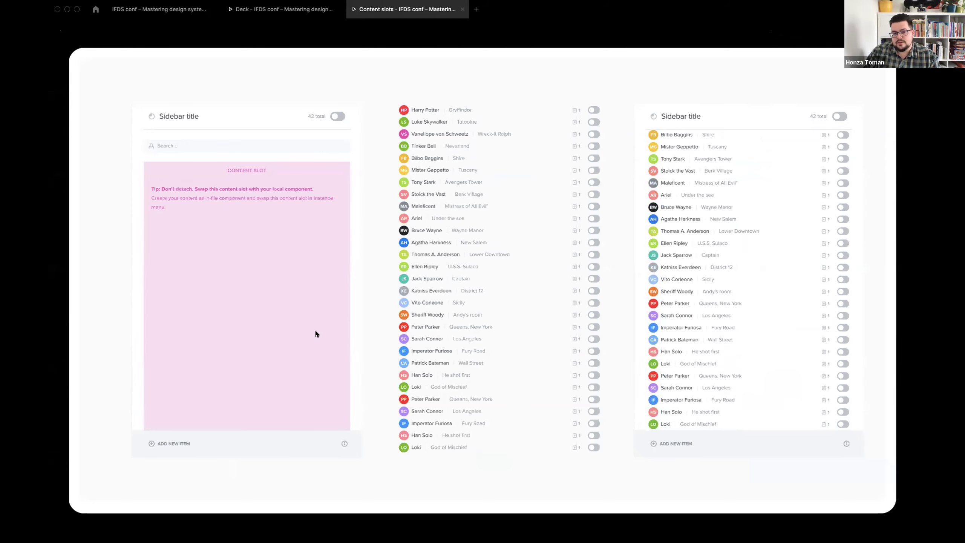
pyautogui.scroll(3, 763, 254)
pyautogui.scroll(-3, 763, 254)
pyautogui.scroll(3, 763, 254)
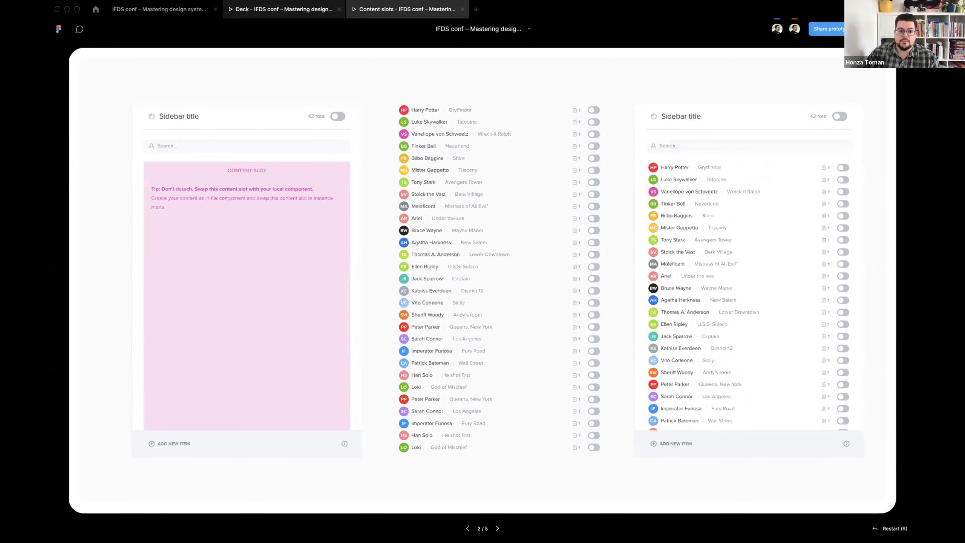
# - Return to the design file and duplicate the third poster's Sidebar Container beyond the 12 000 users label
pyautogui.click(159, 9)
pyautogui.hscroll(5, 727, 277)
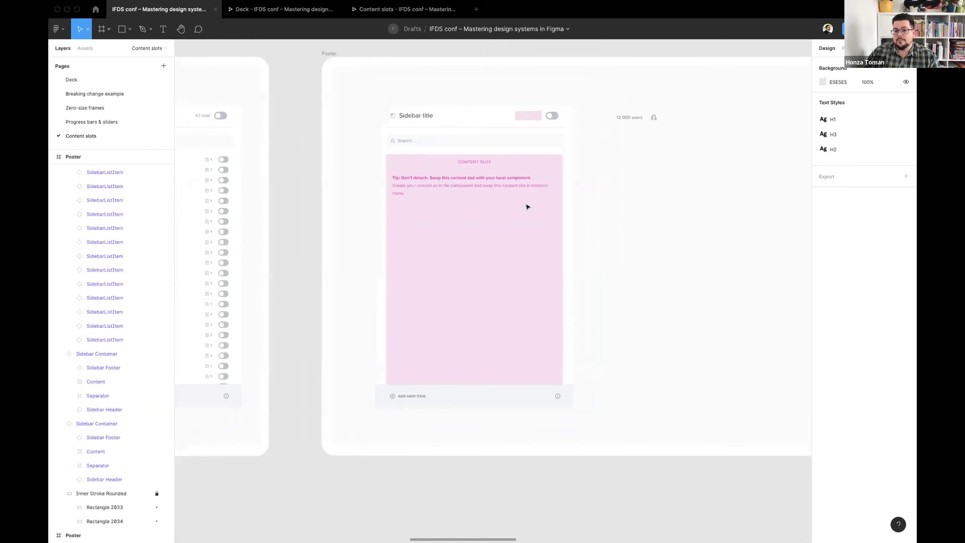
pyautogui.click(508, 207)
pyautogui.moveTo(738, 213); pyautogui.dragTo(756, 216)
pyautogui.hscroll(3, 757, 216)
# - Swap the main content slot in the duplicated Sidebar Container for the local .Users – content component and deselect it
pyautogui.keyDown('super'); pyautogui.click(625, 246); pyautogui.keyUp('super')
pyautogui.keyDown('super'); pyautogui.click(624, 245); pyautogui.keyUp('super')
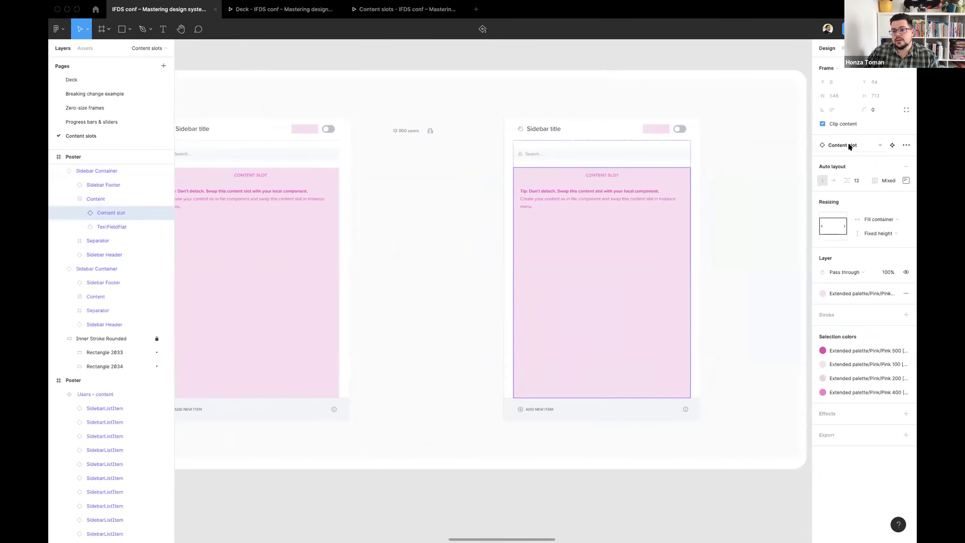
pyautogui.click(848, 142)
pyautogui.click(855, 208)
pyautogui.click(726, 184)
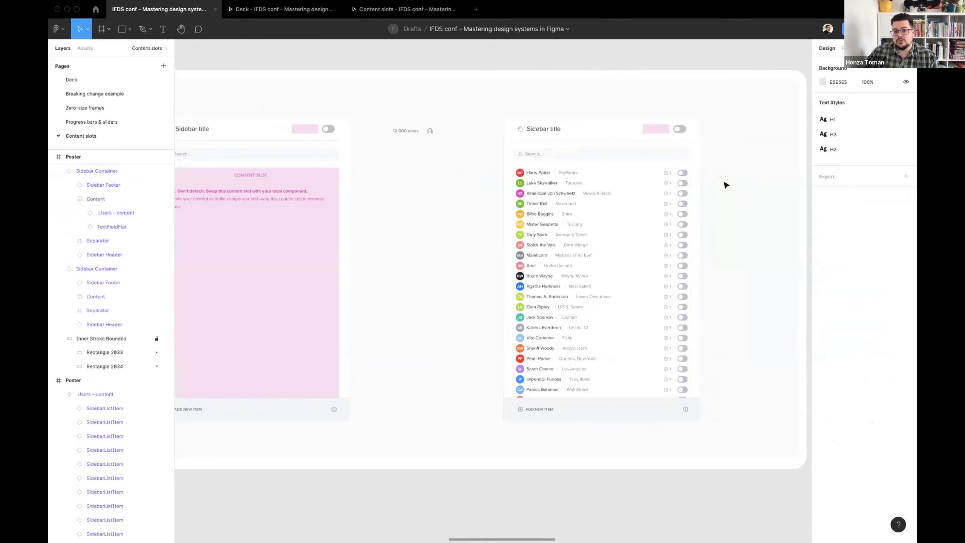
pyautogui.keyDown('super'); pyautogui.click(647, 130); pyautogui.keyUp('super')
pyautogui.click(866, 147)
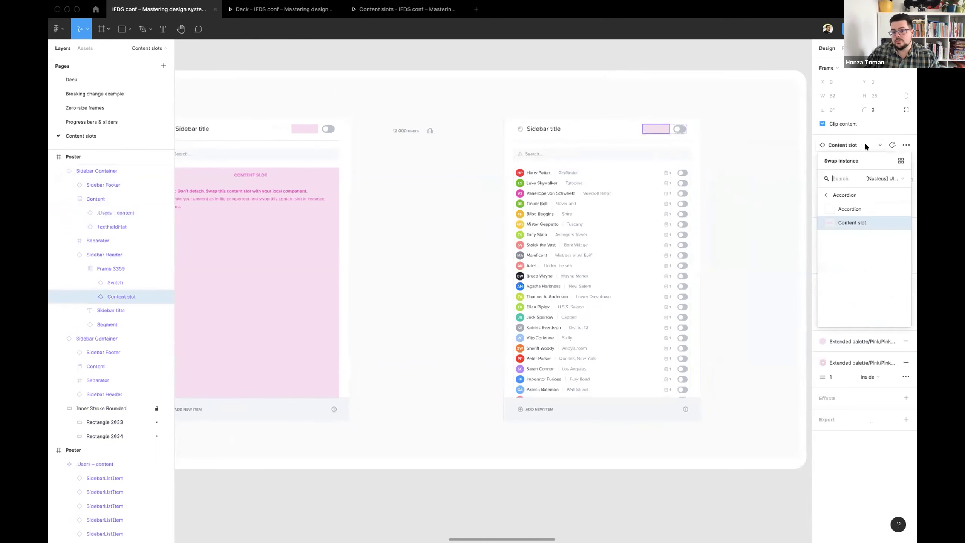
pyautogui.click(396, 166)
# - Find and swap the duplicated sidebar's header content slot for the Custom header content component and deselect it
pyautogui.click(420, 130)
pyautogui.click(651, 131)
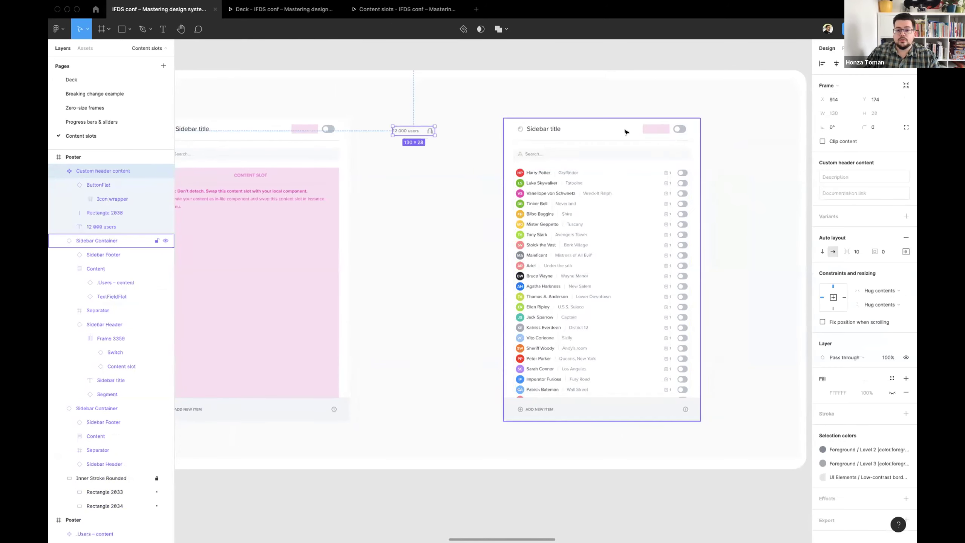
pyautogui.doubleClick(651, 131)
pyautogui.click(841, 144)
pyautogui.write('c')
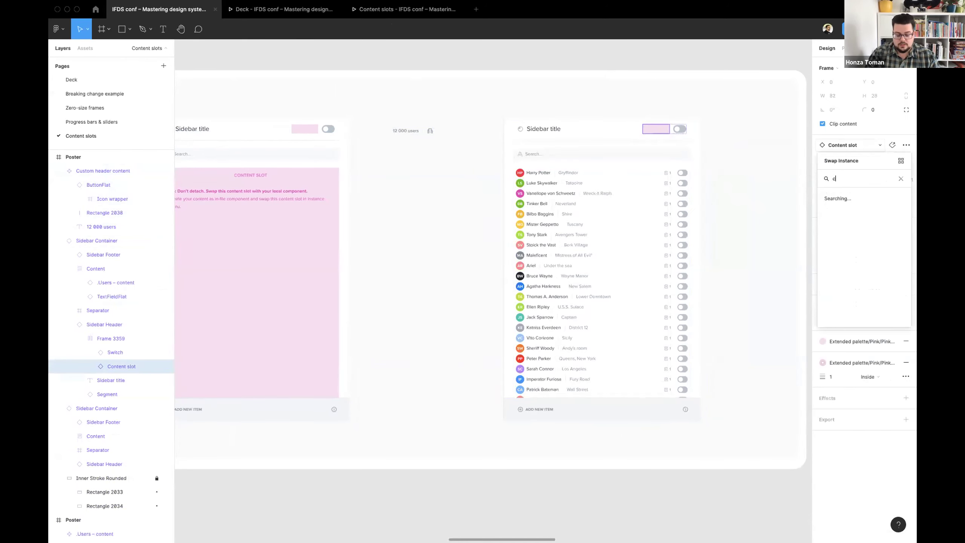
pyautogui.write('ustom header content')
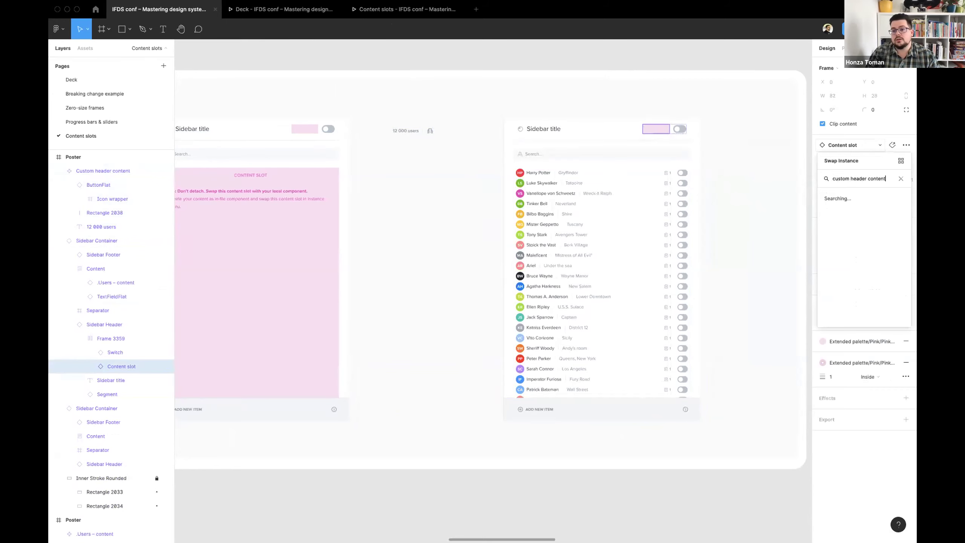
pyautogui.click(857, 193)
pyautogui.click(744, 146)
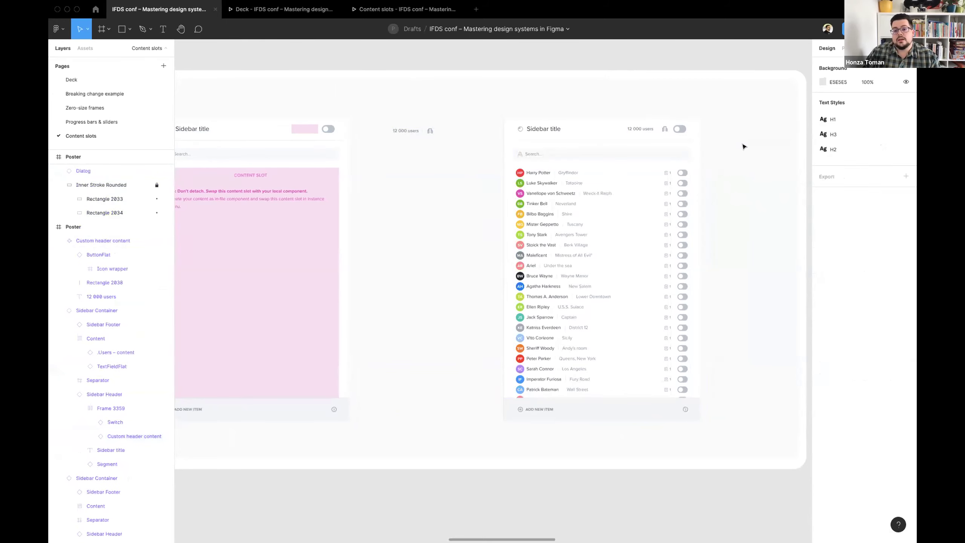
# - Switch the original sidebar header's Suffix content to Checkbox + label and back to Custom, and deselect the header
pyautogui.scroll(3, 663, 157)
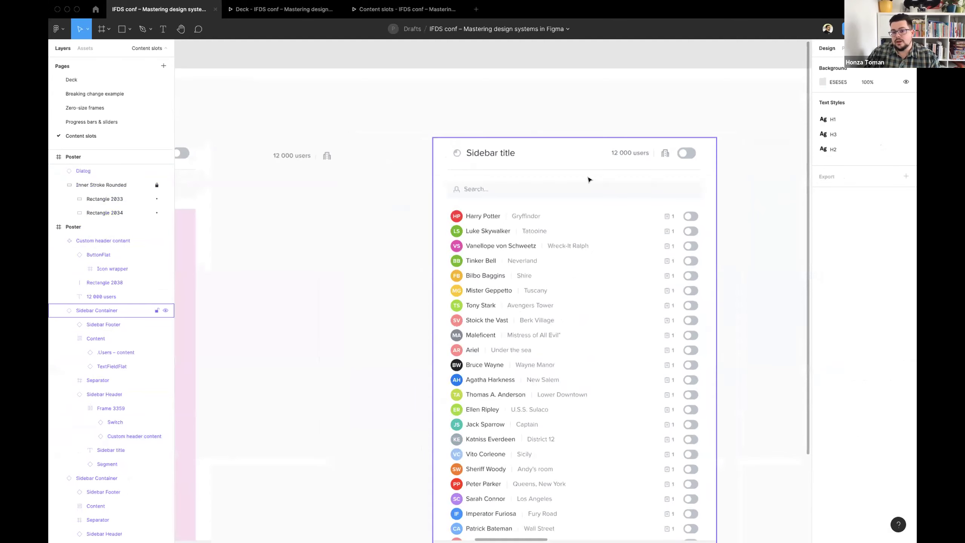
pyautogui.scroll(-5, 556, 384)
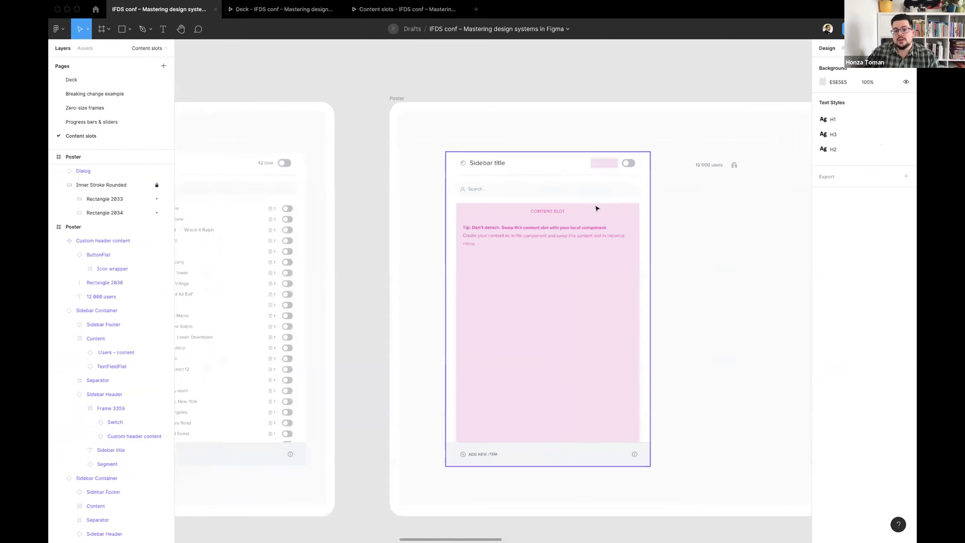
pyautogui.click(595, 209)
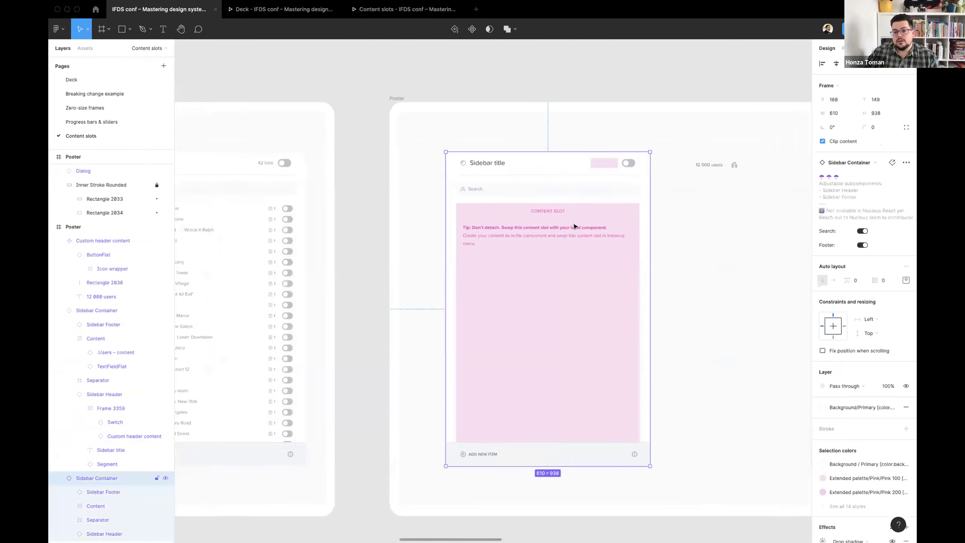
pyautogui.click(567, 166)
pyautogui.click(868, 200)
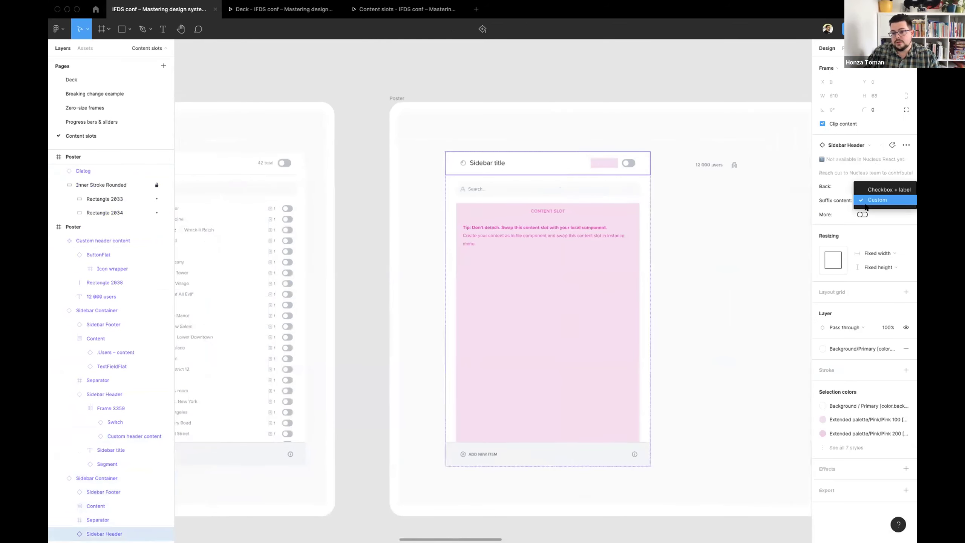
pyautogui.click(888, 190)
pyautogui.scroll(3, 800, 162)
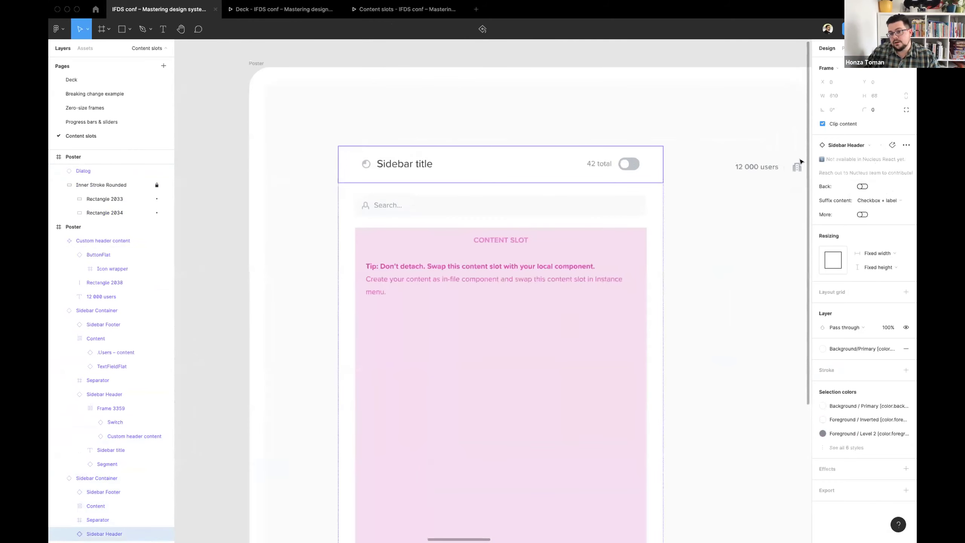
pyautogui.click(878, 200)
pyautogui.click(877, 210)
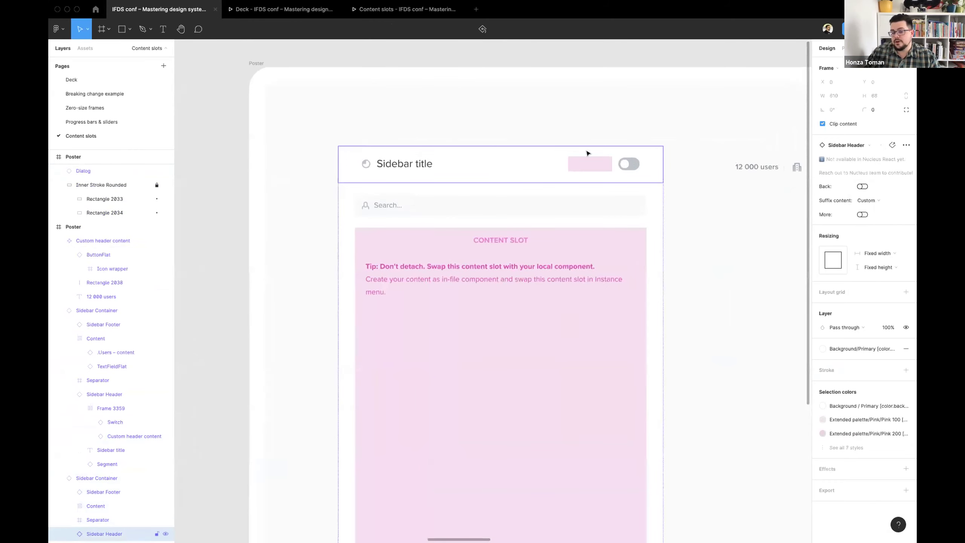
pyautogui.click(612, 105)
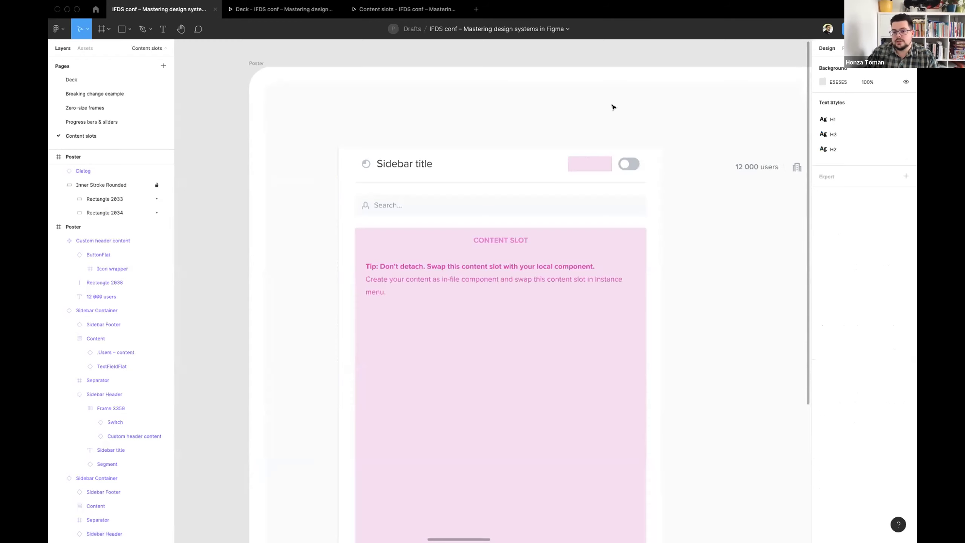
# - Duplicate the dialog on the Dialogs poster twice to make a row of three
pyautogui.scroll(-5, 612, 105)
pyautogui.hscroll(5, 612, 107)
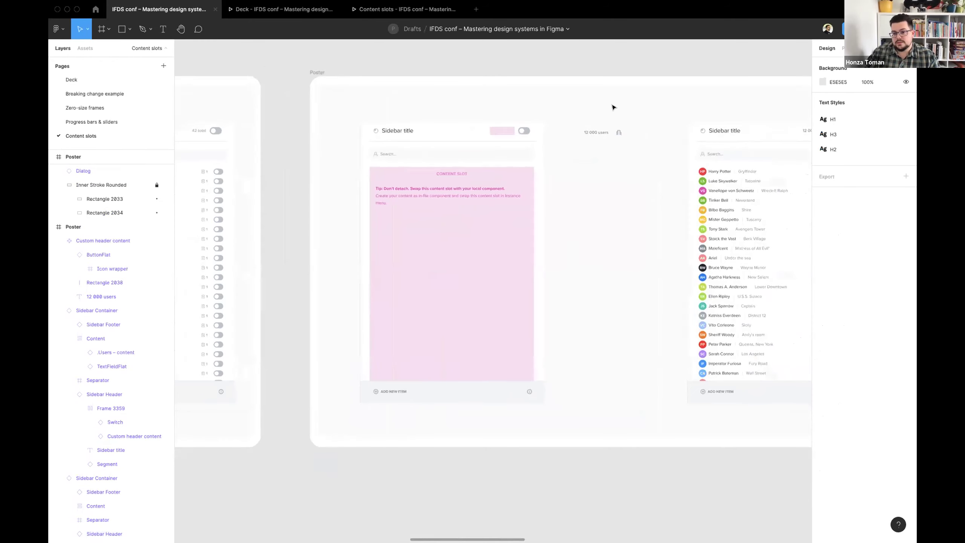
pyautogui.hscroll(5, 612, 107)
pyautogui.scroll(-5, 613, 106)
pyautogui.hscroll(5, 581, 116)
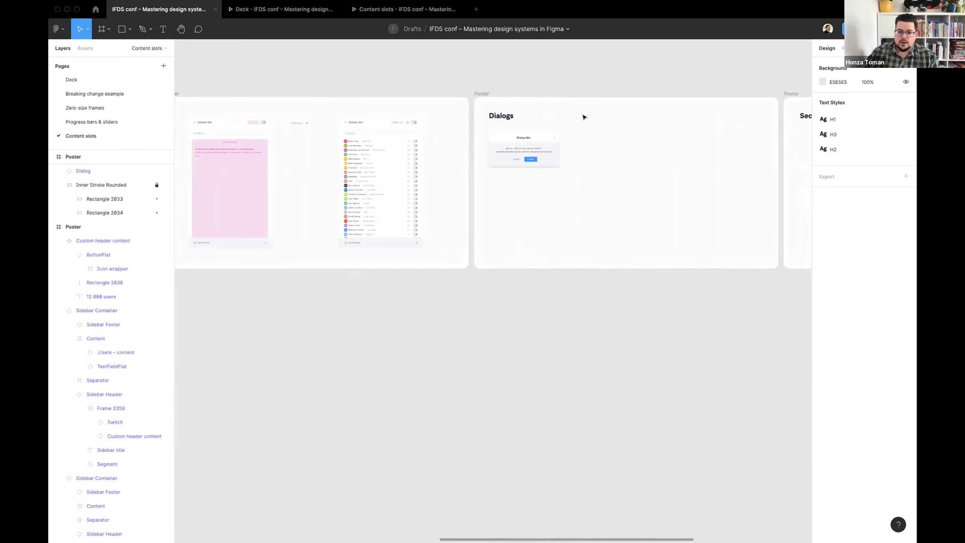
pyautogui.scroll(6, 537, 140)
pyautogui.keyDown('alt'); pyautogui.moveTo(388, 175); pyautogui.dragTo(745, 177); pyautogui.keyUp('alt')
pyautogui.hscroll(1, 599, 174)
# - Set the middle dialog's Content property to With checkboxes and deselect it
pyautogui.moveTo(574, 188); pyautogui.dragTo(581, 187)
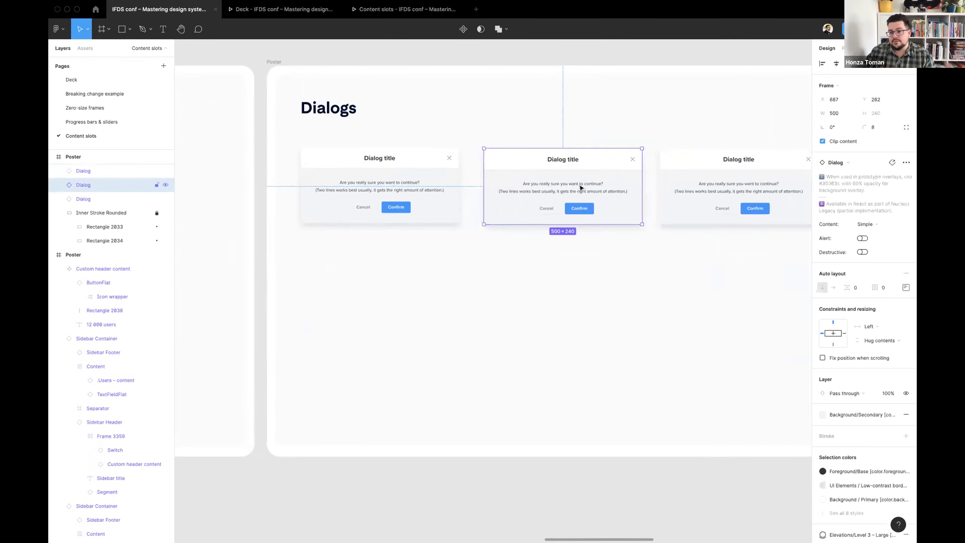
pyautogui.click(872, 224)
pyautogui.click(882, 232)
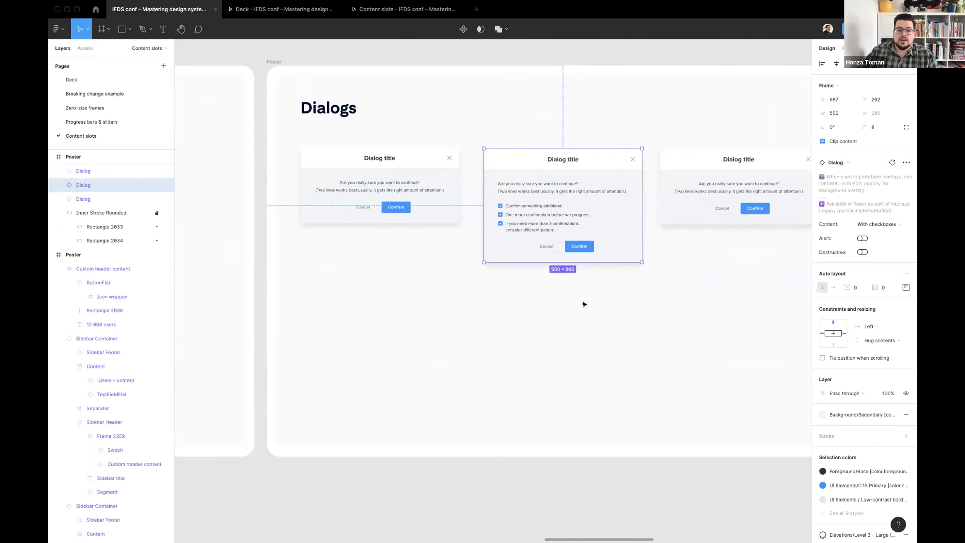
pyautogui.click(584, 304)
pyautogui.scroll(5, 593, 193)
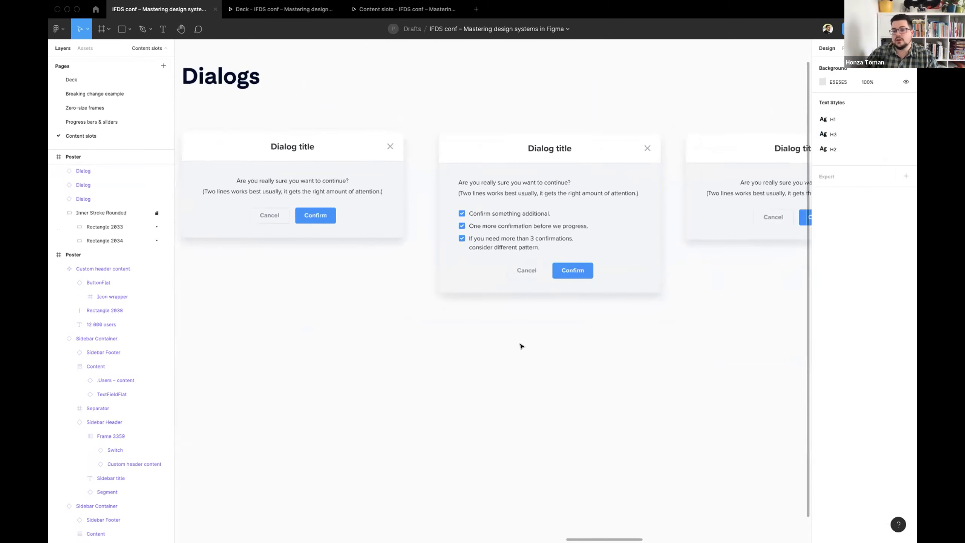
pyautogui.hscroll(5, 521, 346)
pyautogui.click(659, 169)
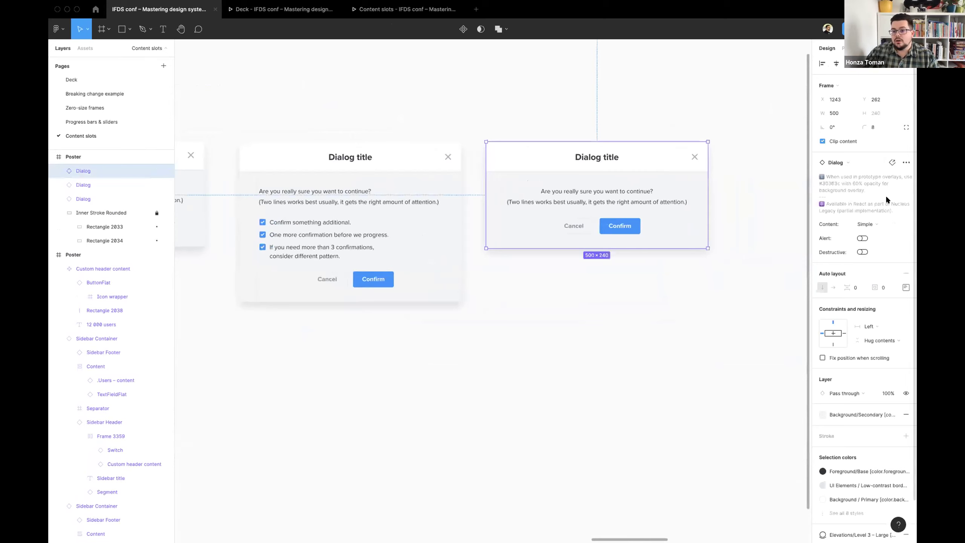
pyautogui.click(865, 226)
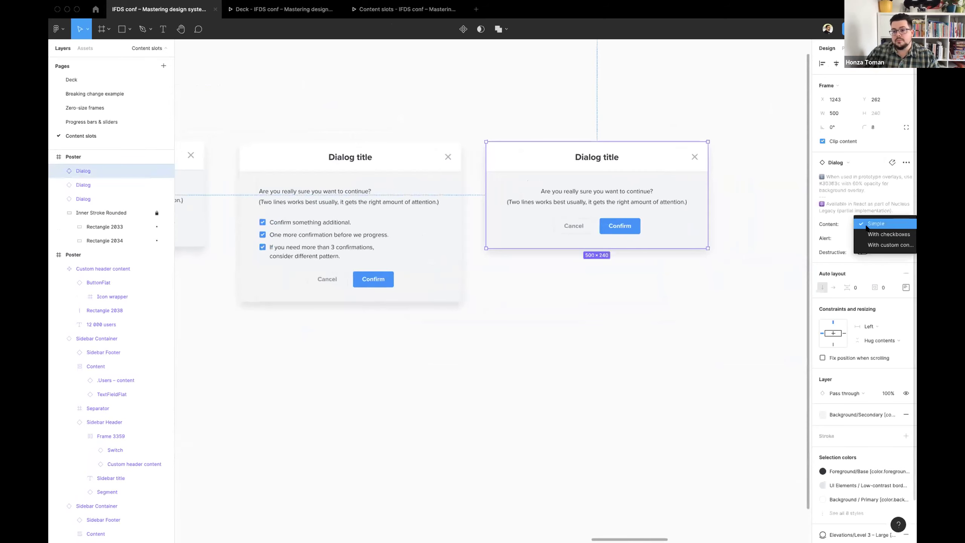
pyautogui.click(673, 190)
# - Turn the middle dialog's Alert and Destructive properties on and back off
pyautogui.hscroll(-4, 608, 213)
pyautogui.click(539, 237)
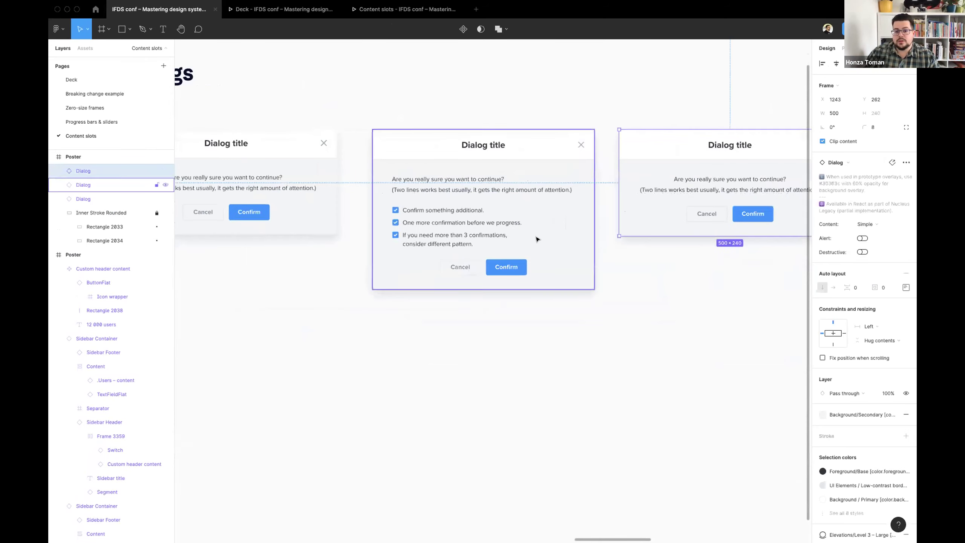
pyautogui.click(862, 238)
pyautogui.click(861, 238)
pyautogui.click(861, 252)
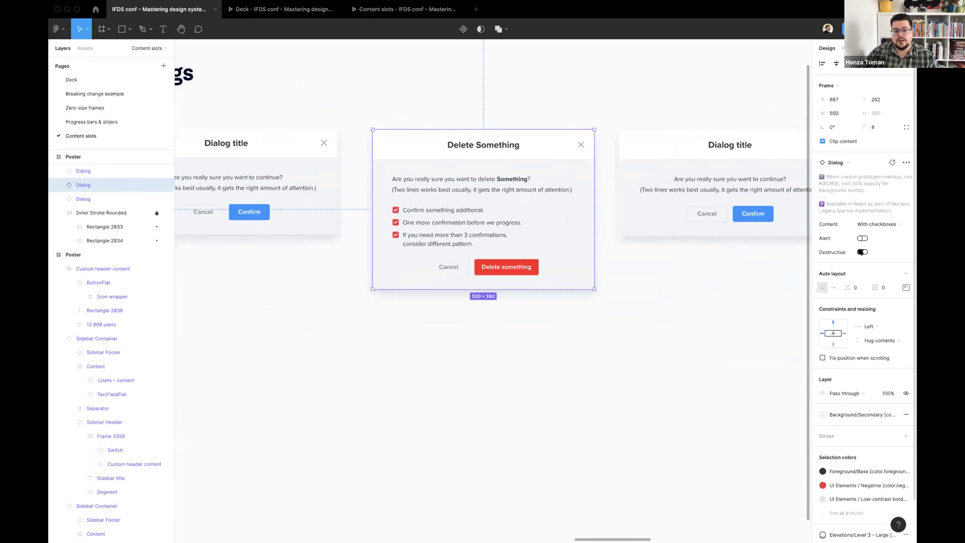
pyautogui.click(861, 252)
# - Set the third dialog's Content property to the custom content option
pyautogui.click(783, 228)
pyautogui.hscroll(4, 722, 213)
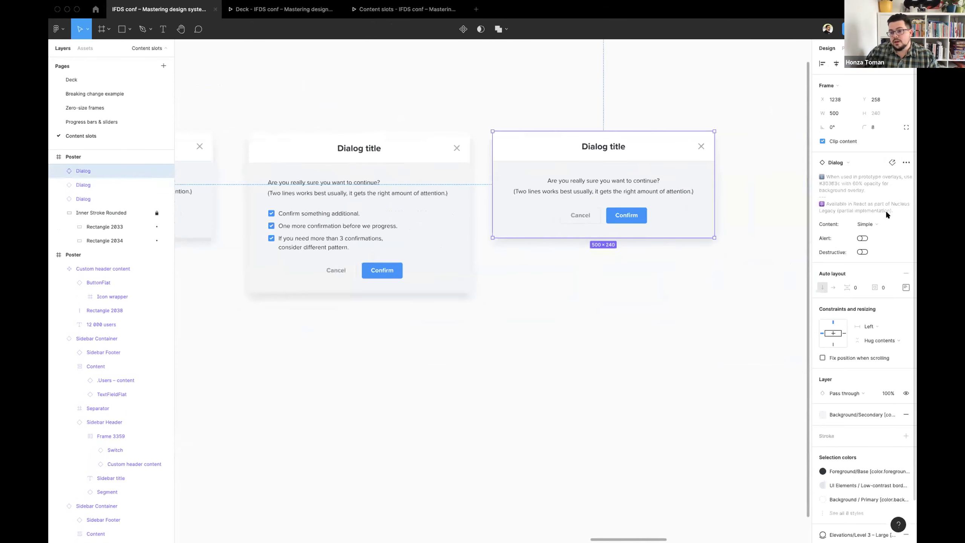
pyautogui.click(880, 224)
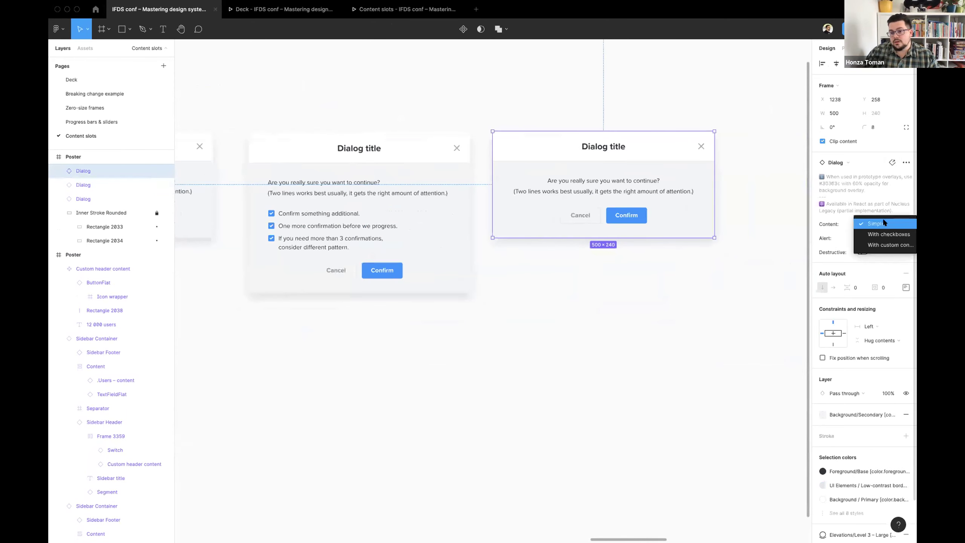
pyautogui.click(903, 245)
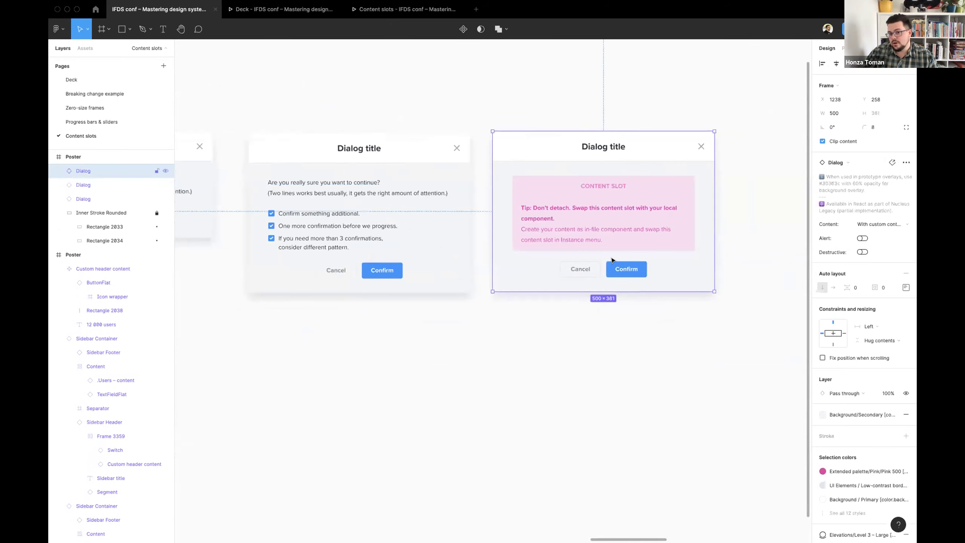
# - Turn the third dialog's Alert and Destructive properties on and back off, and select its content slot
pyautogui.click(860, 239)
pyautogui.click(859, 240)
pyautogui.click(861, 252)
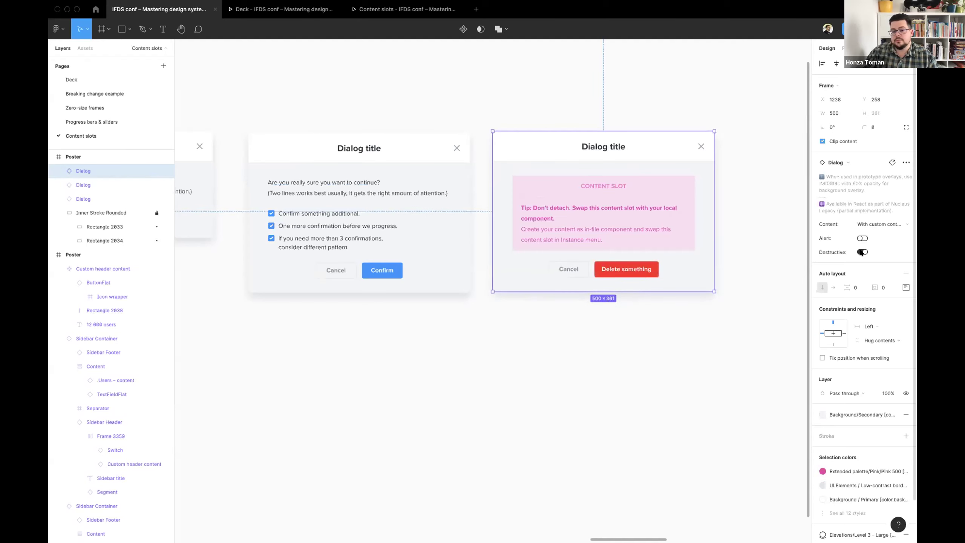
pyautogui.click(862, 252)
pyautogui.click(679, 247)
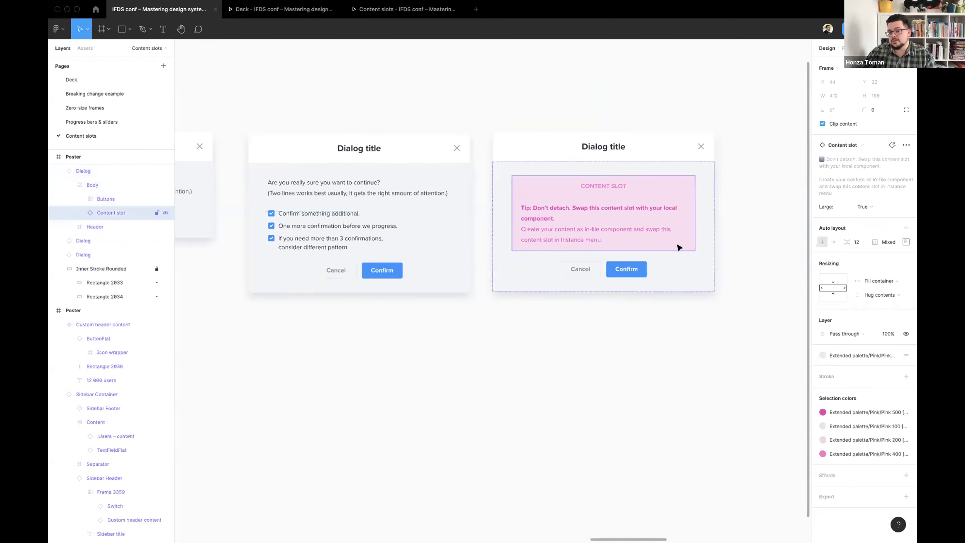
# - Select the middle accordion on the Sections poster, toggle its Expanded property off and on several times, and deselect it
pyautogui.scroll(-5, 680, 247)
pyautogui.hscroll(7, 679, 247)
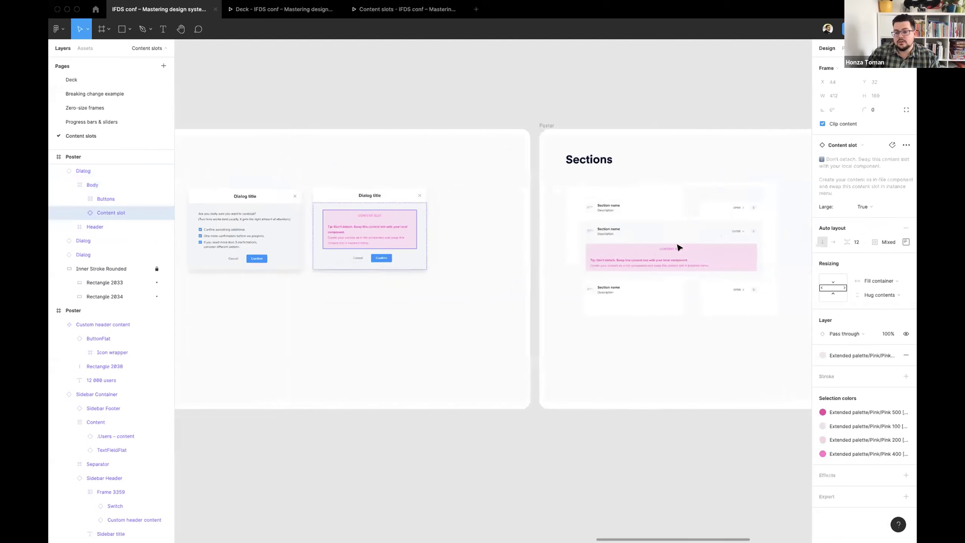
pyautogui.hscroll(2, 679, 247)
pyautogui.hscroll(2, 679, 247)
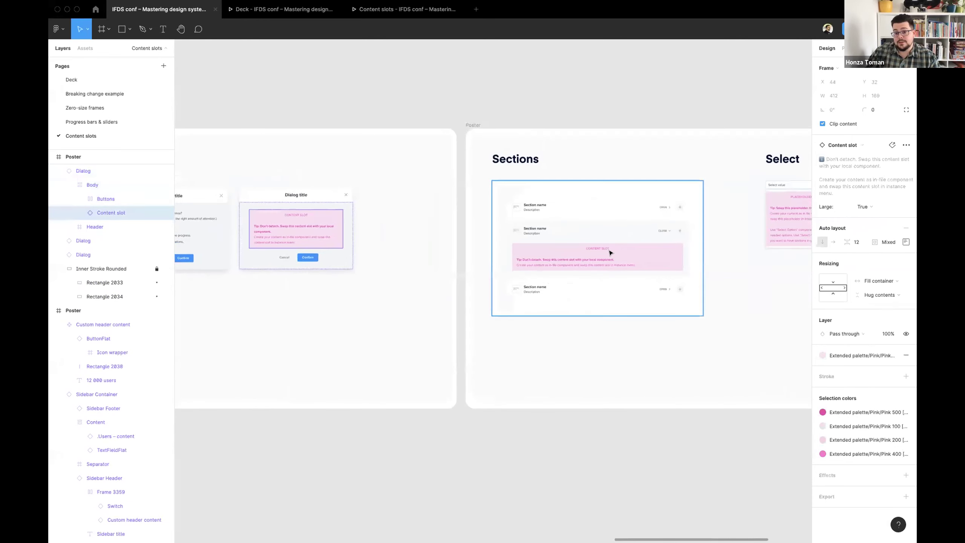
pyautogui.scroll(6, 608, 252)
pyautogui.click(651, 127)
pyautogui.click(594, 65)
pyautogui.doubleClick(596, 265)
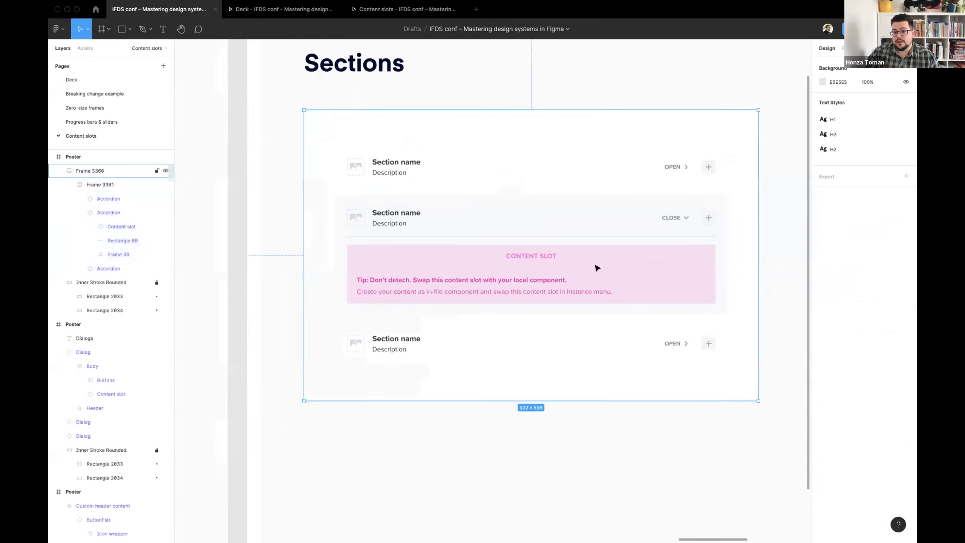
pyautogui.doubleClick(605, 262)
pyautogui.click(862, 180)
pyautogui.click(862, 180)
pyautogui.click(861, 179)
pyautogui.click(862, 179)
pyautogui.click(862, 179)
pyautogui.click(861, 178)
pyautogui.click(732, 437)
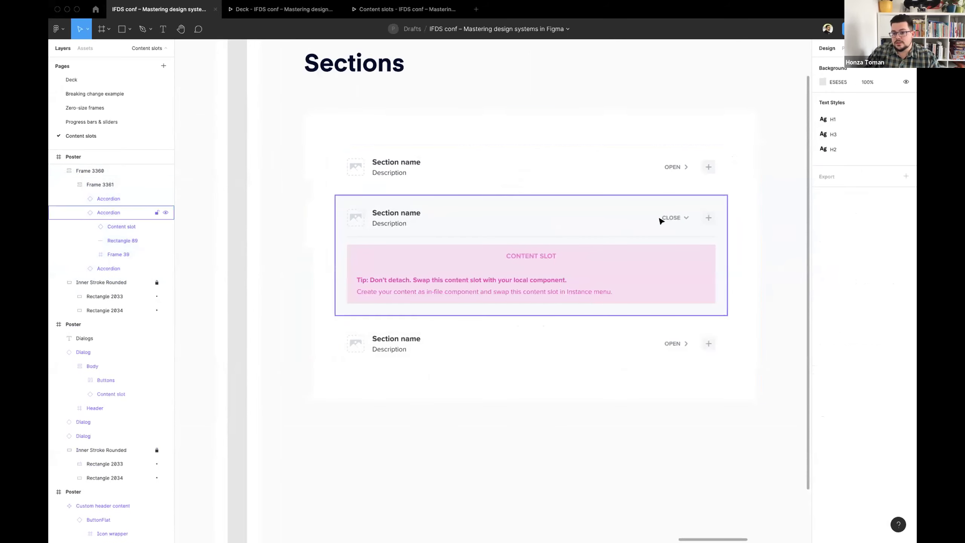
# - Collapse and re-expand the middle accordion with its Expanded property, and select the content slot inside it
pyautogui.click(601, 219)
pyautogui.click(601, 219)
pyautogui.click(601, 218)
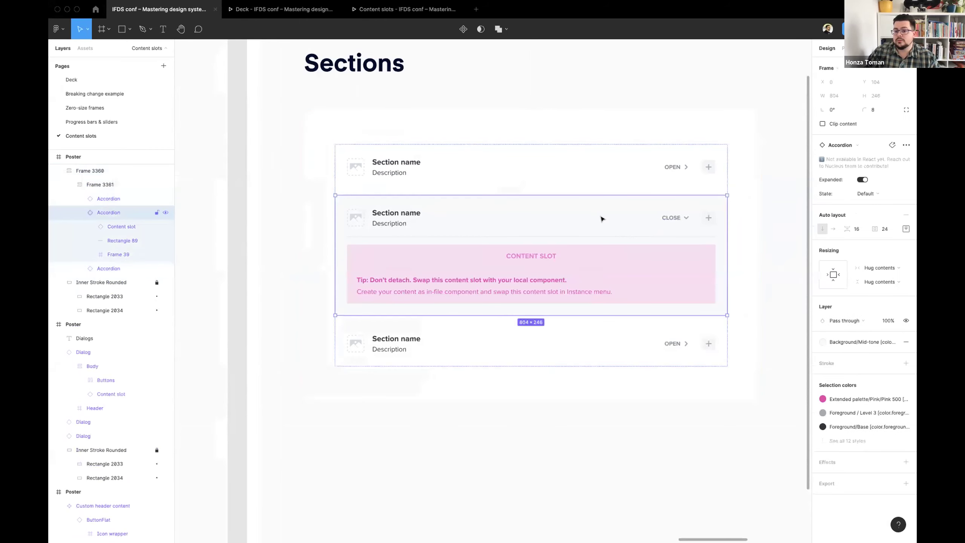
pyautogui.click(862, 179)
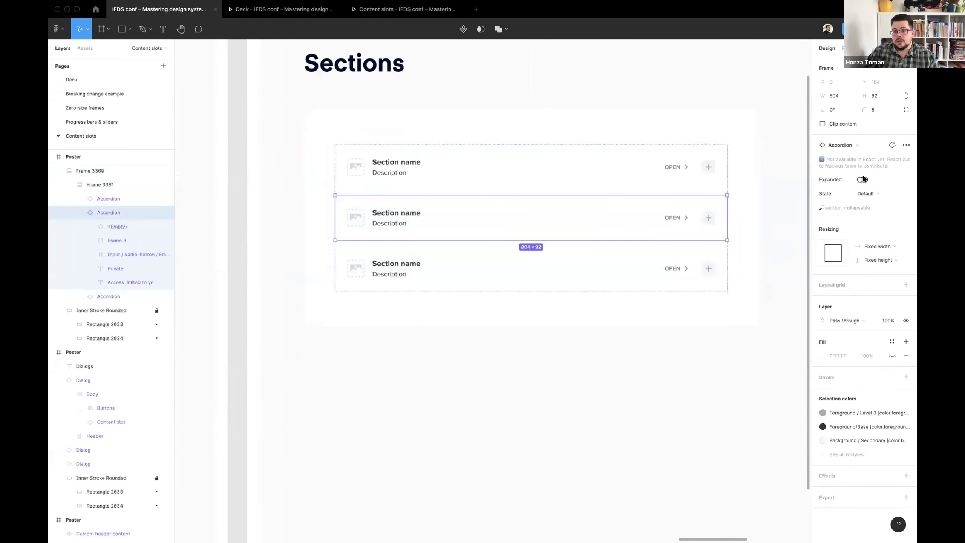
pyautogui.click(863, 180)
pyautogui.click(698, 263)
pyautogui.hscroll(3, 699, 266)
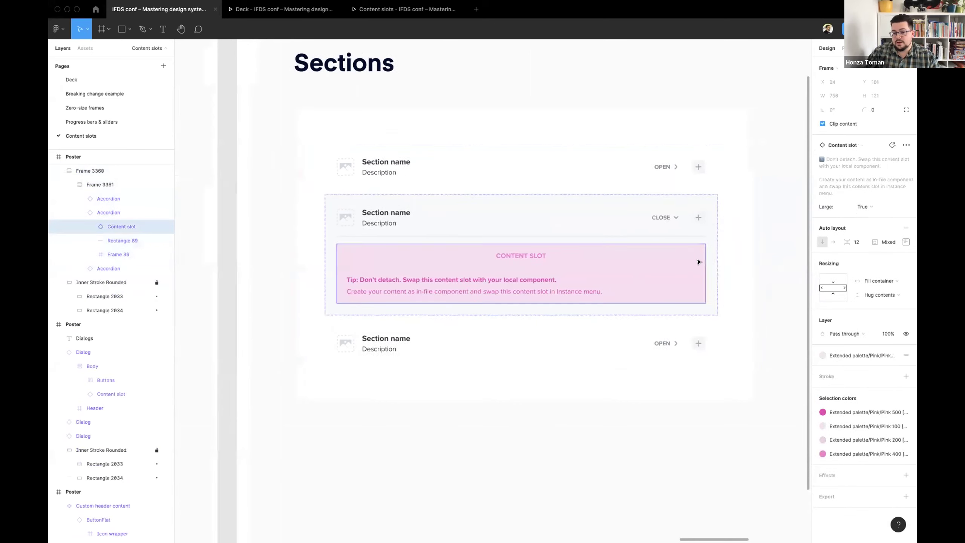
# - Deselect the content slot, then inspect the frame holding the accordions and the section name text in the top accordion
pyautogui.scroll(-2, 698, 273)
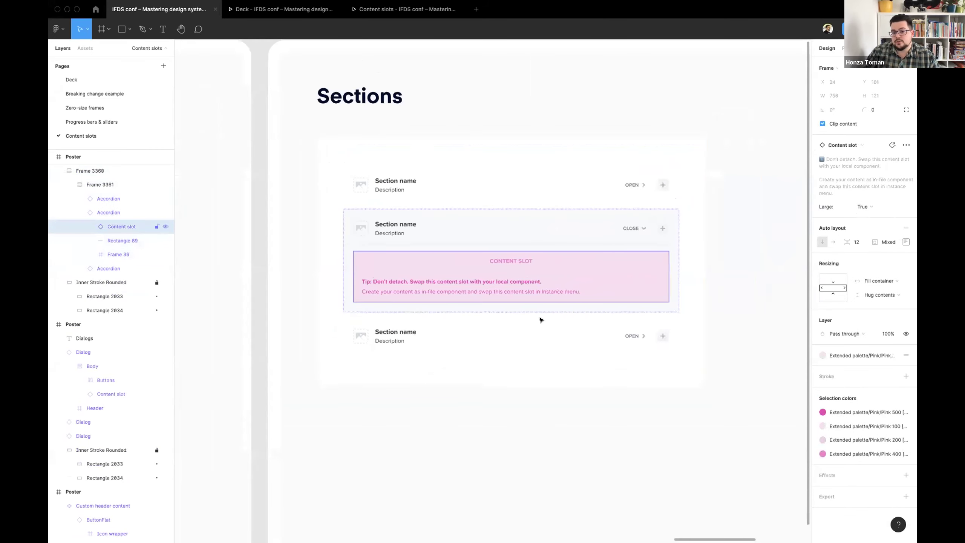
pyautogui.click(504, 429)
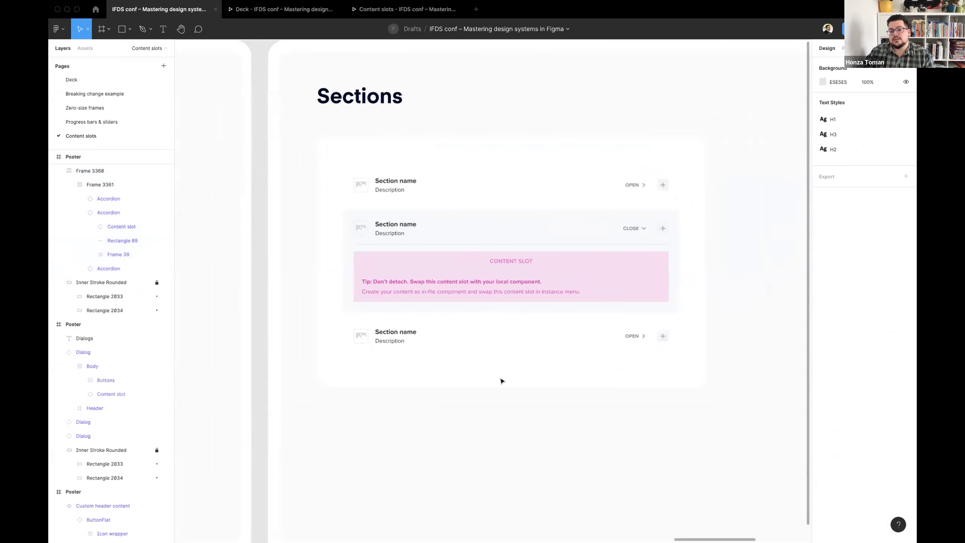
pyautogui.doubleClick(499, 242)
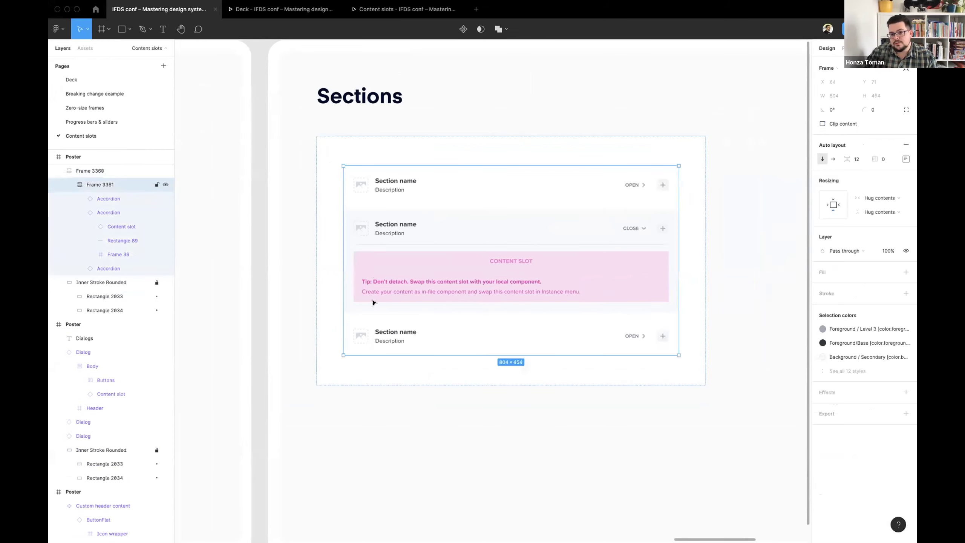
pyautogui.doubleClick(403, 183)
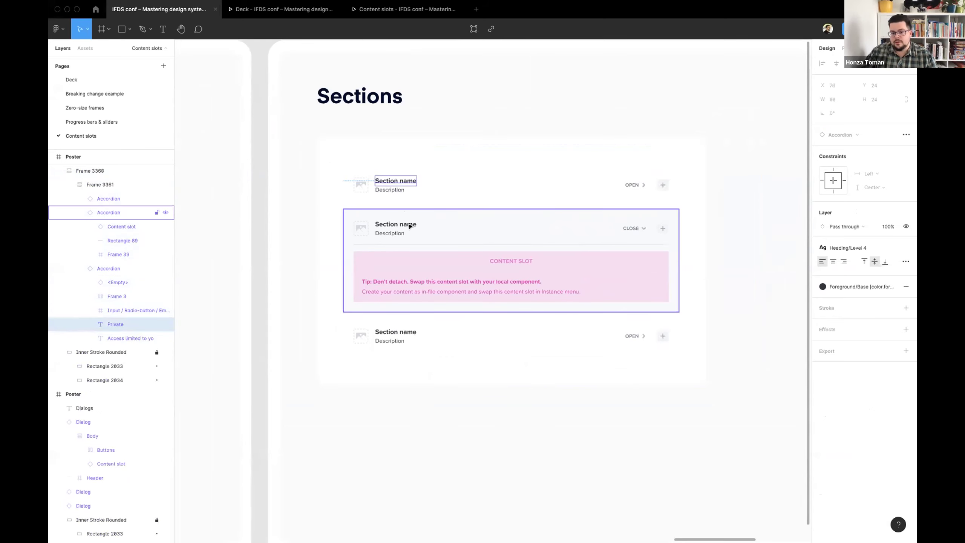
# - Select the Select component beside the Sections example, turn its Open property off, and deselect it
pyautogui.hscroll(10, 541, 233)
pyautogui.scroll(2, 542, 232)
pyautogui.click(637, 192)
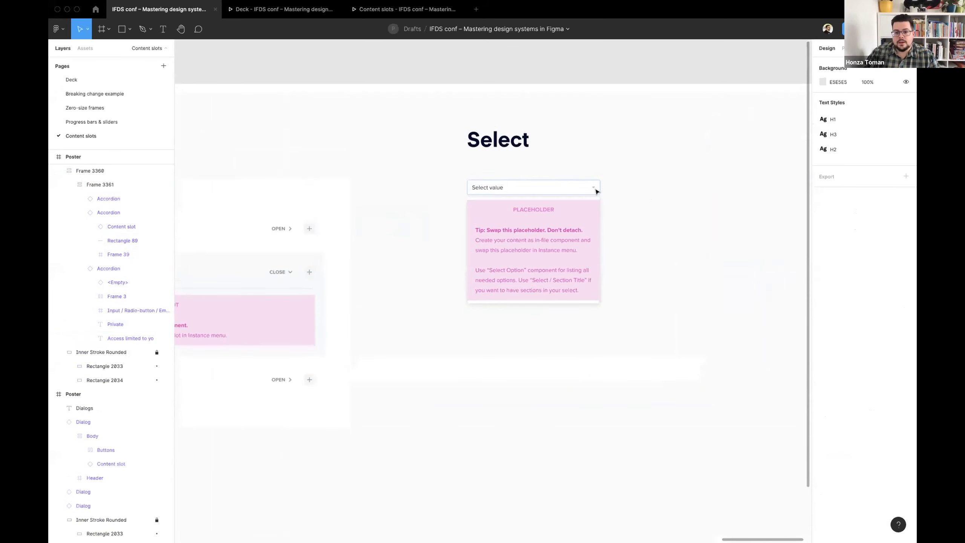
pyautogui.click(592, 188)
pyautogui.scroll(3, 553, 178)
pyautogui.click(863, 266)
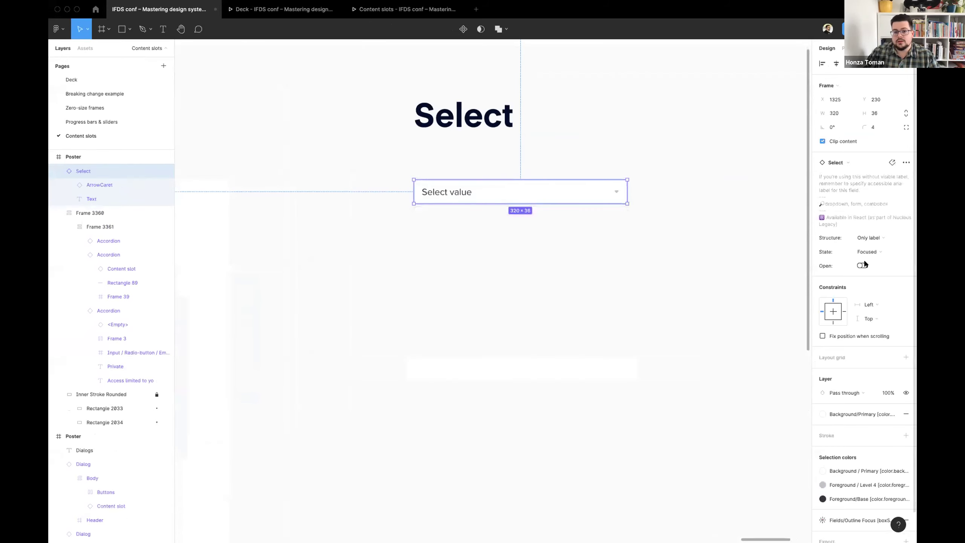
pyautogui.click(622, 302)
# - Set the closed Select component's State property to Default and deselect it
pyautogui.click(558, 198)
pyautogui.click(871, 252)
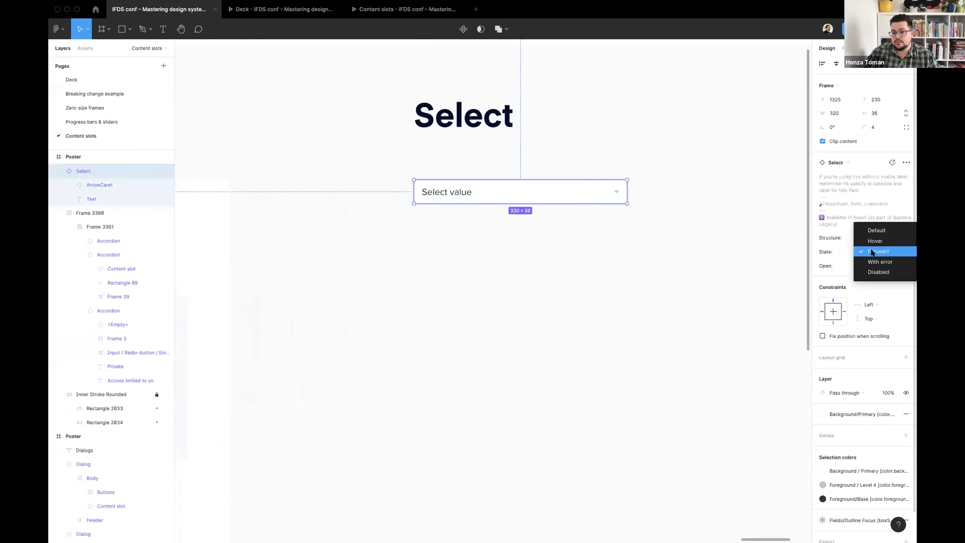
pyautogui.click(876, 230)
pyautogui.click(547, 247)
pyautogui.click(587, 193)
pyautogui.click(634, 257)
# - Turn on the Select component's Open property, inspect the content slot inside its dropdown, and clear the selection
pyautogui.click(478, 190)
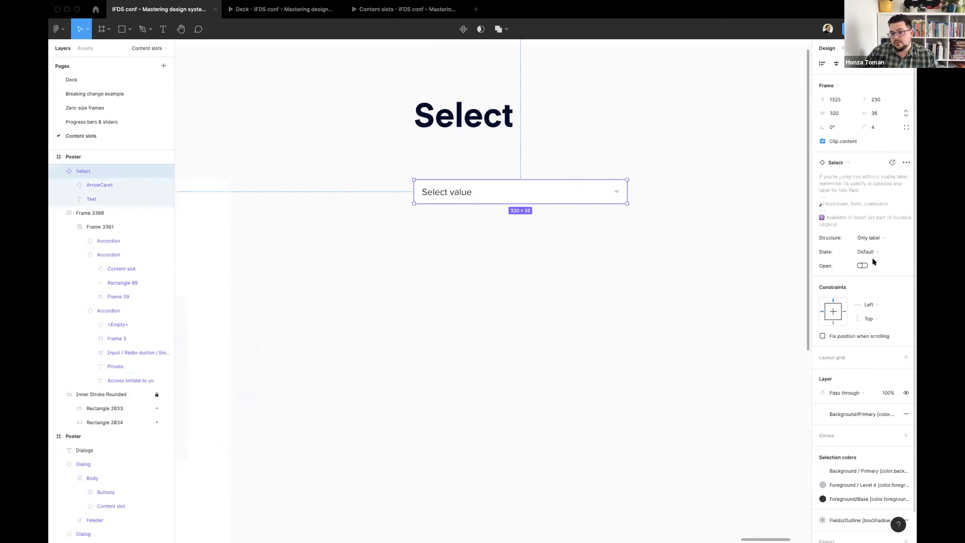
pyautogui.click(862, 266)
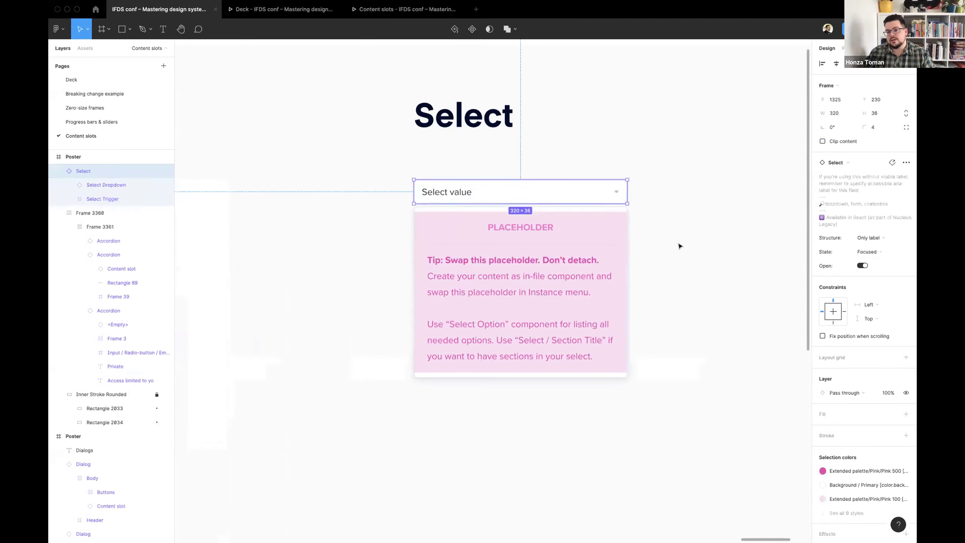
pyautogui.click(665, 224)
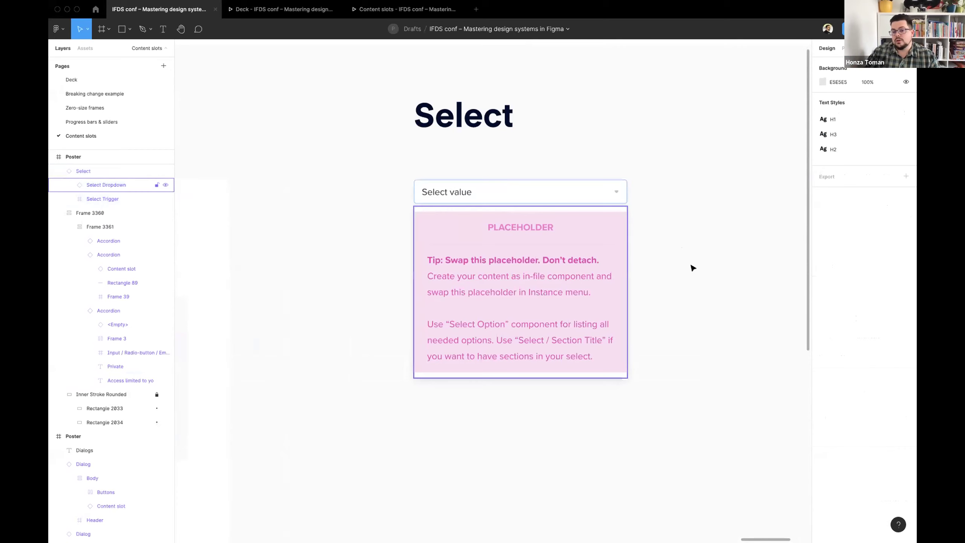
pyautogui.doubleClick(622, 223)
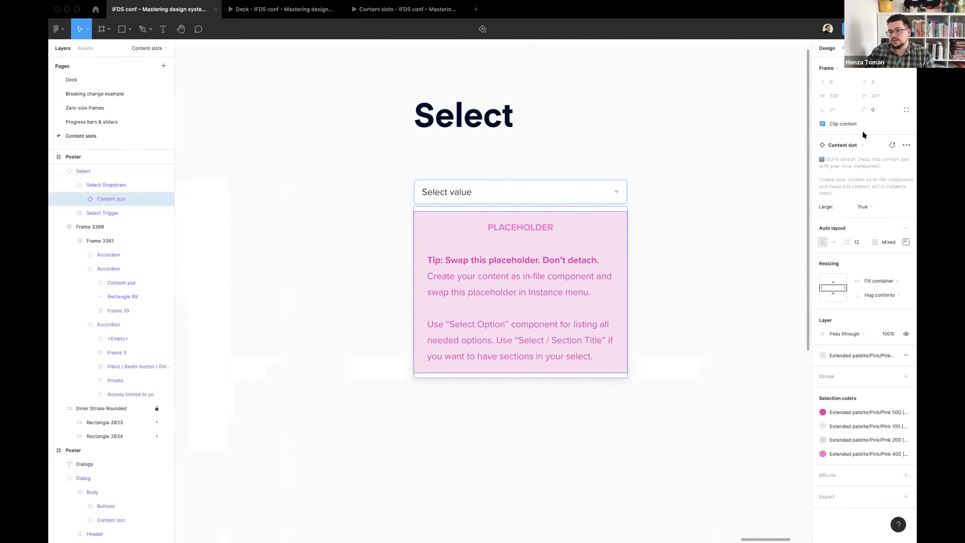
pyautogui.click(655, 291)
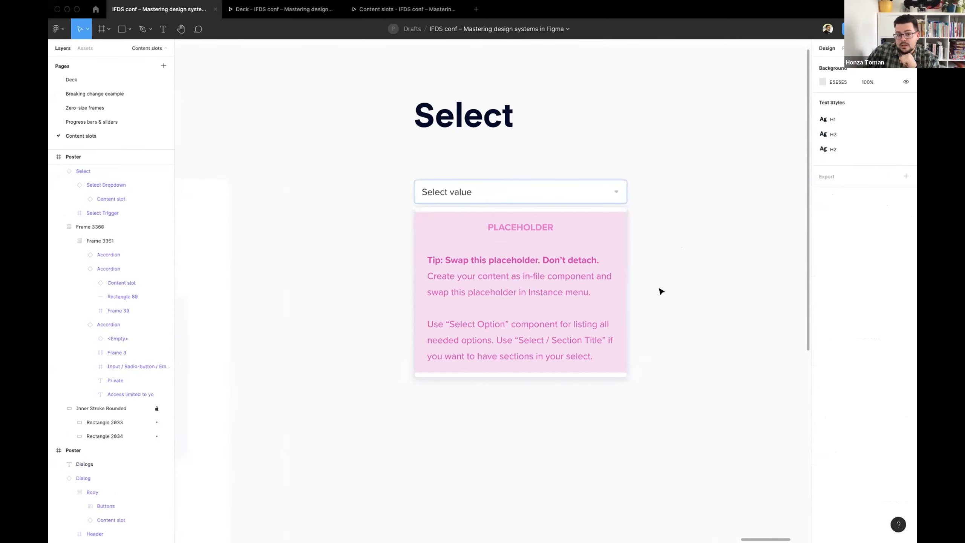
# - Switch to the Deck presentation and advance two slides to the closing slide
pyautogui.scroll(-5, 374, 170)
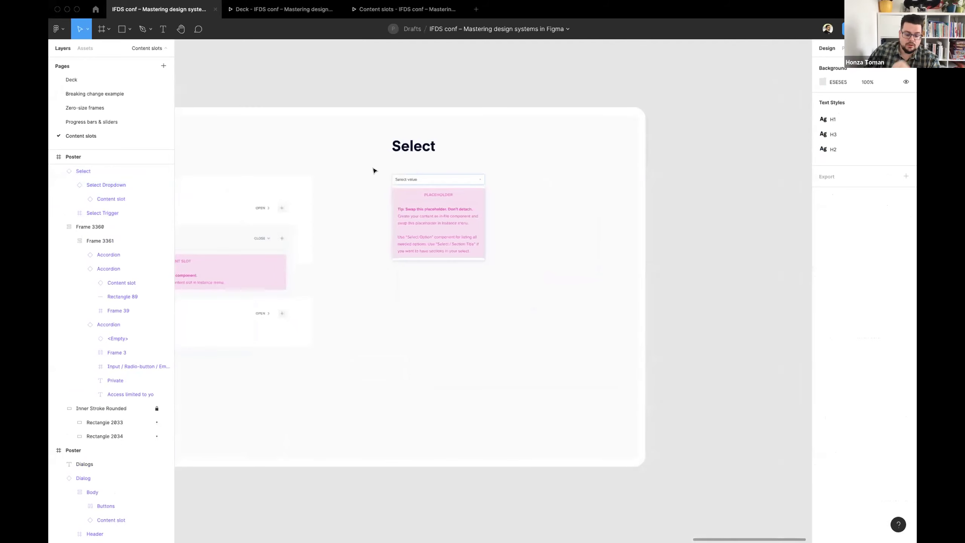
pyautogui.click(285, 11)
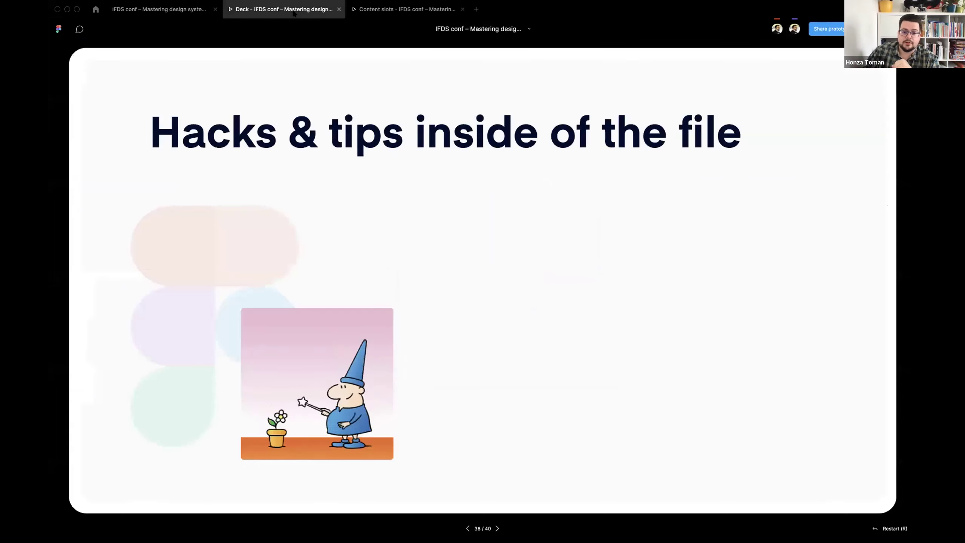
pyautogui.press('Right')
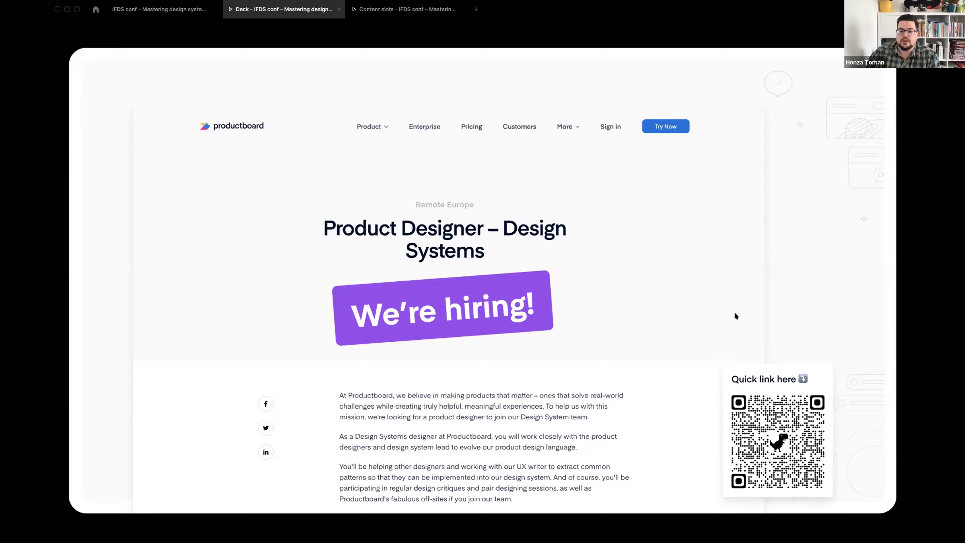
pyautogui.press('Right')
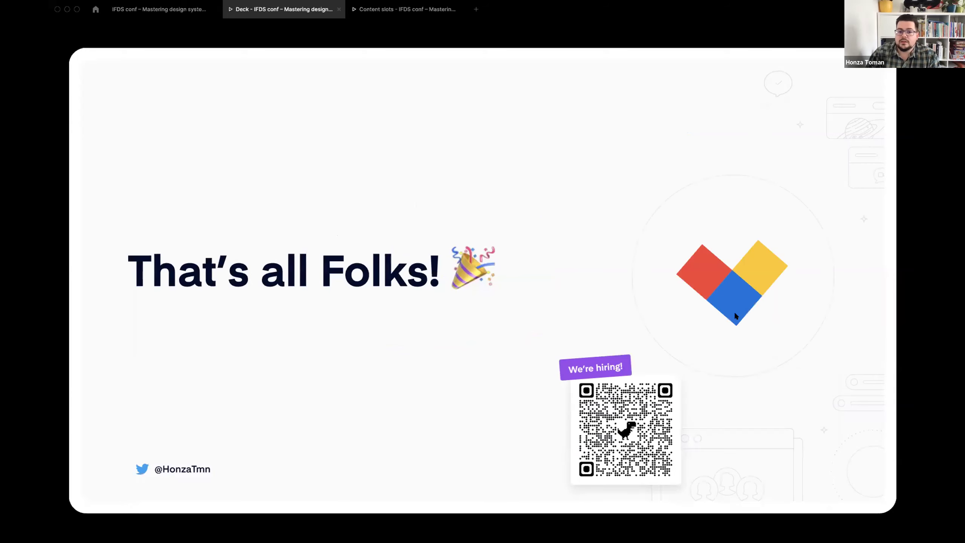